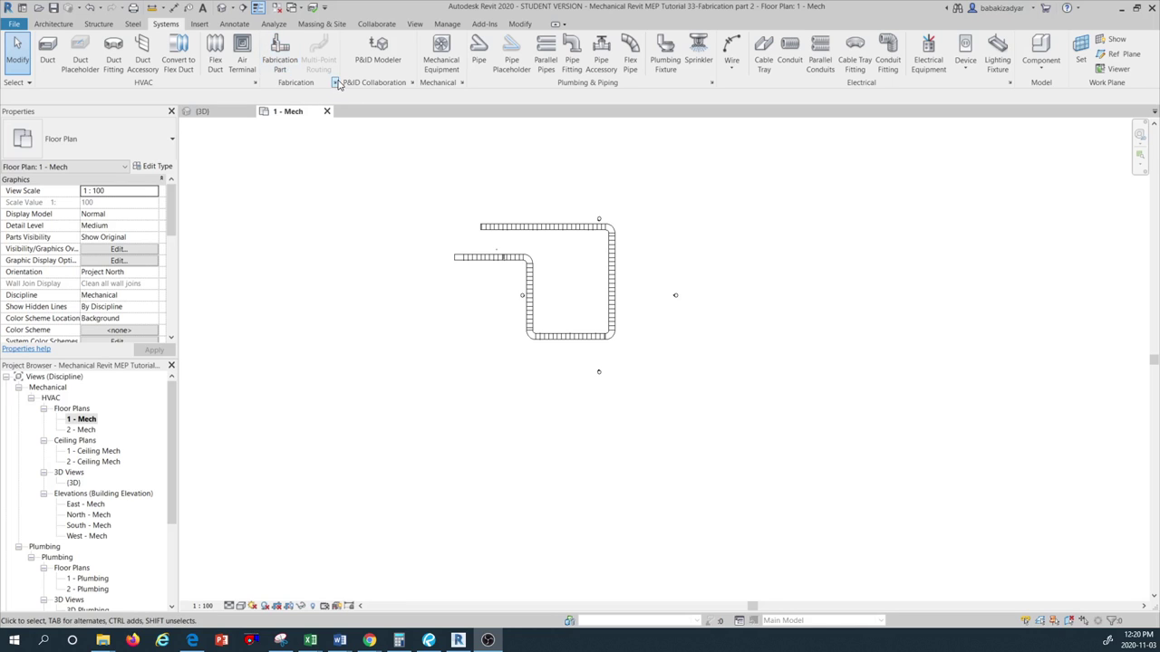
- Confirm the fabrication settings and bring up the MEP Fabrication Parts palette
click(336, 83)
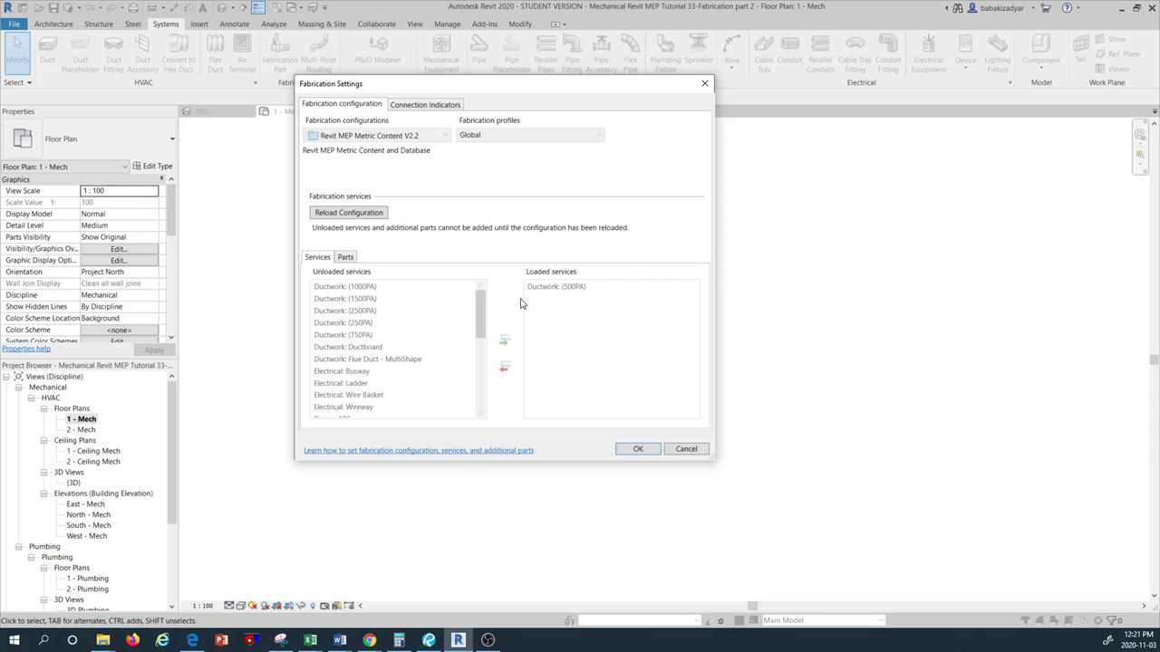
click(648, 451)
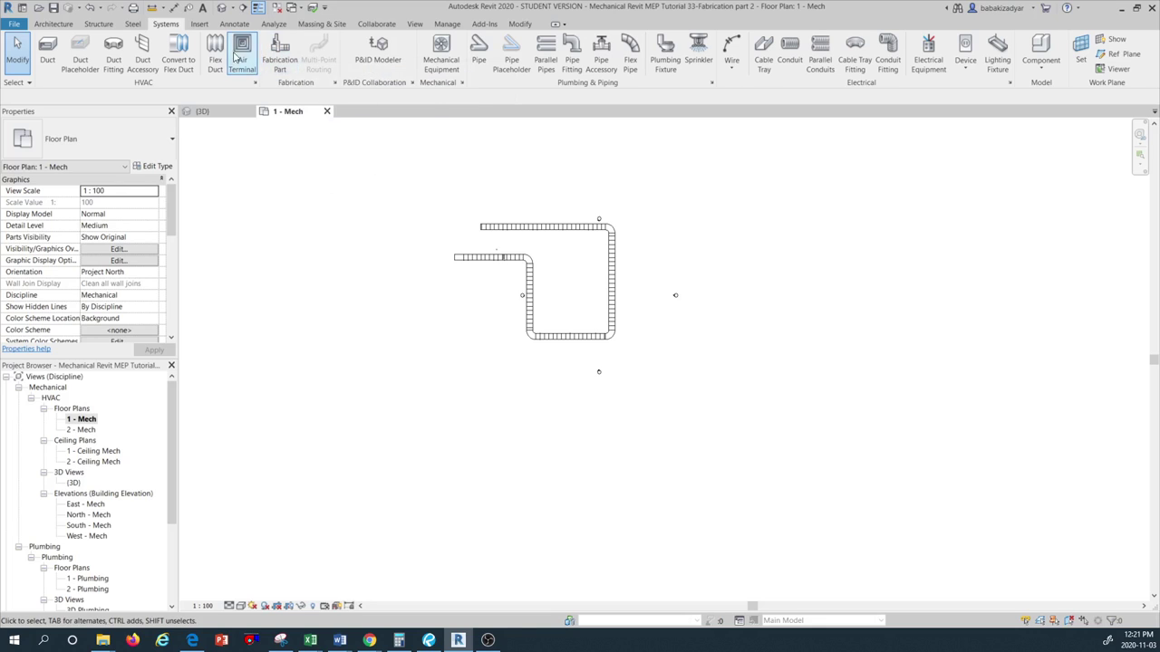
click(279, 53)
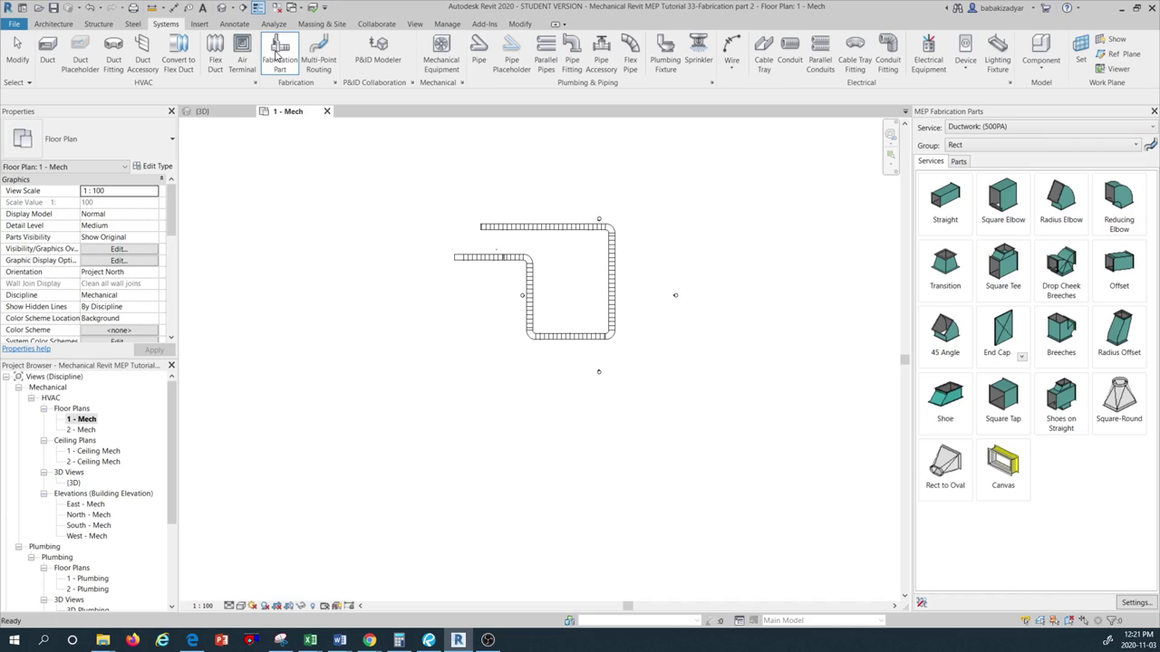
click(276, 55)
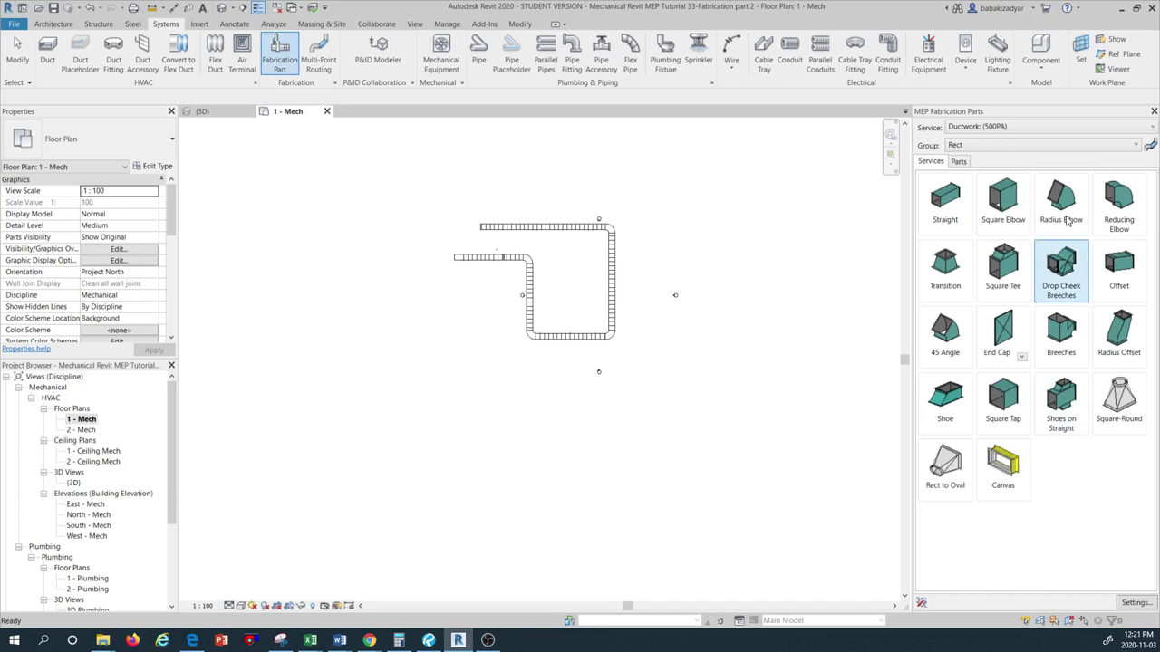
- Check the Service list for the Ductwork (500PA) service
click(1075, 133)
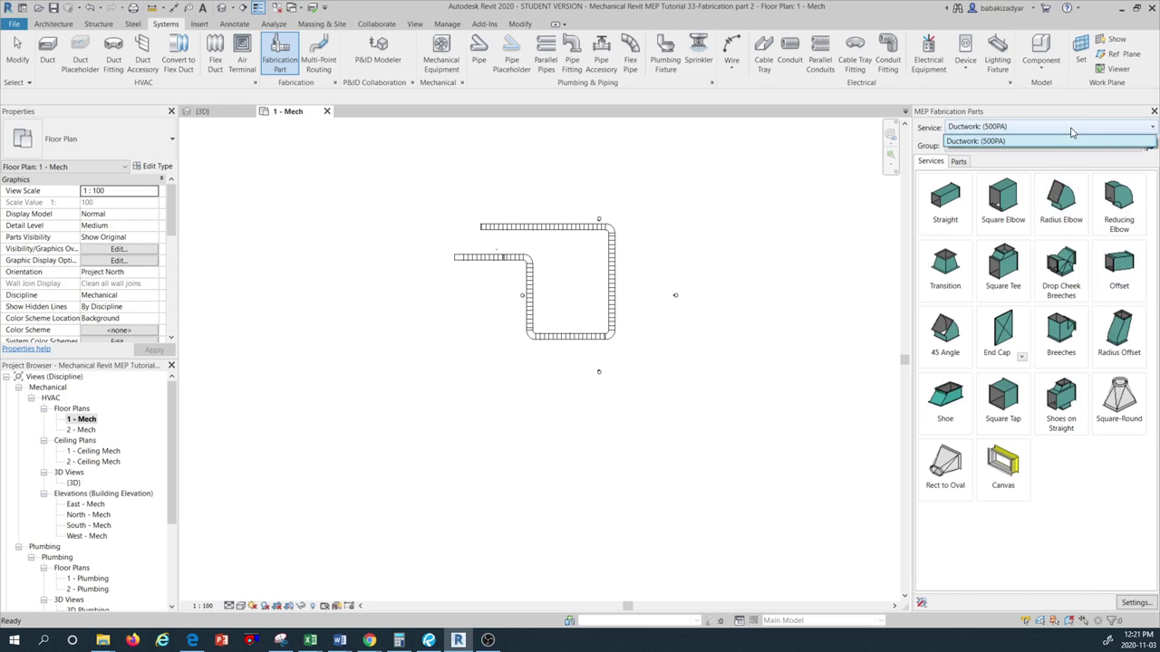
click(1071, 133)
click(1071, 134)
click(1070, 131)
- Switch the parts palette from rectangular to the Rnd group and pick the Round Pipe 1 Seam straight
click(939, 210)
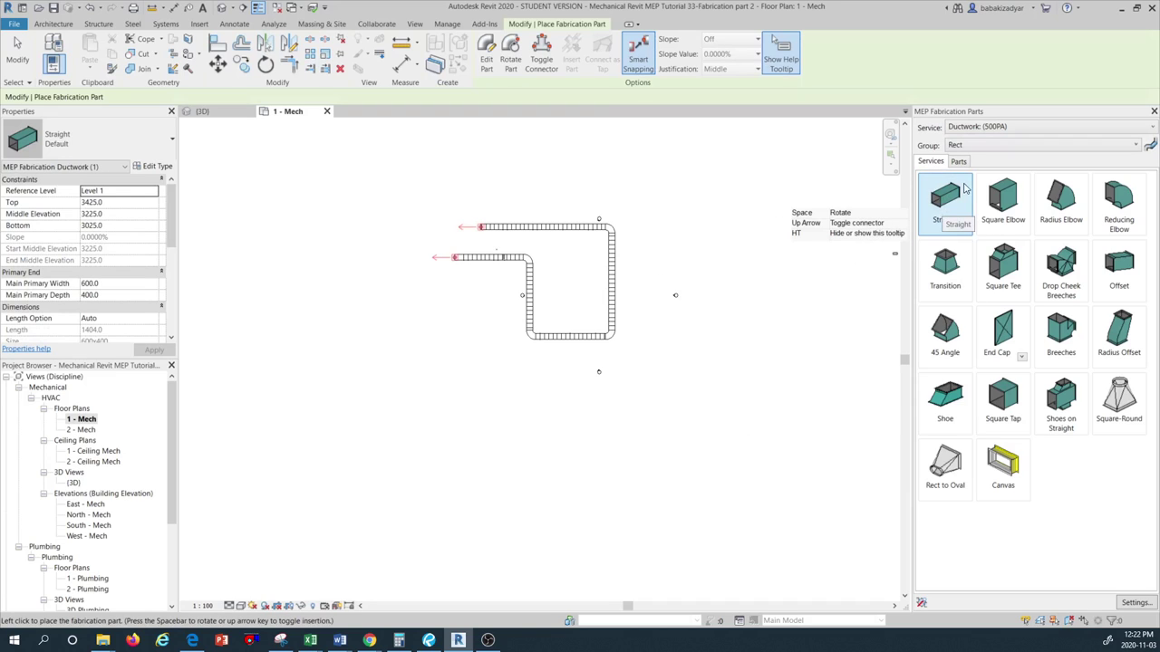
click(994, 147)
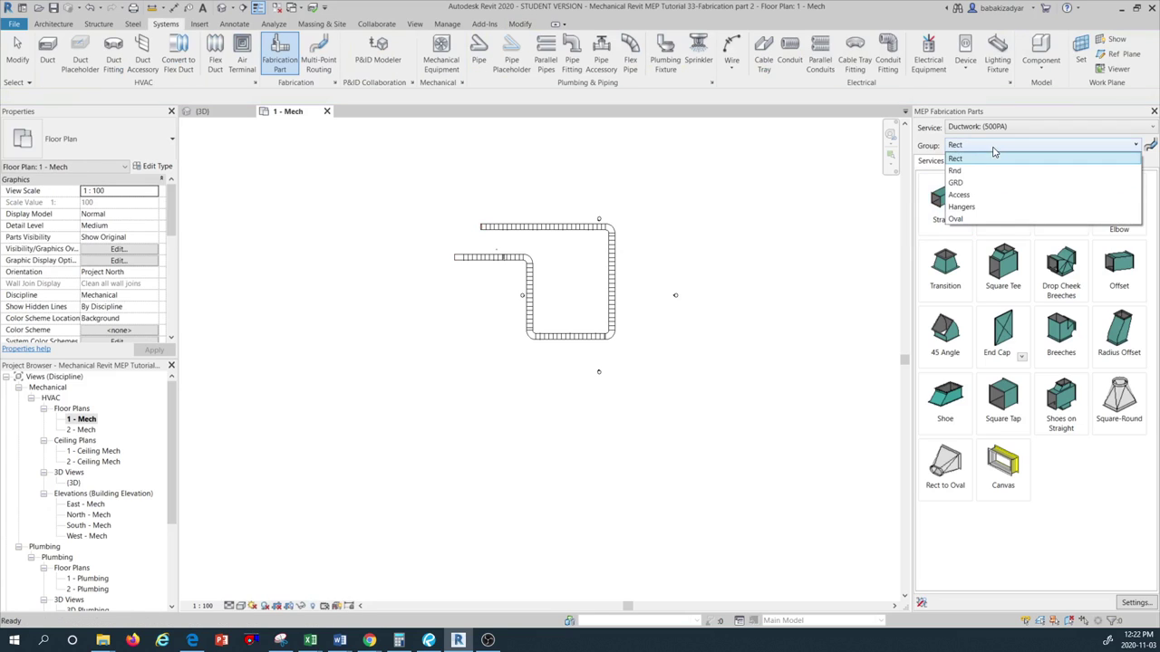
click(967, 171)
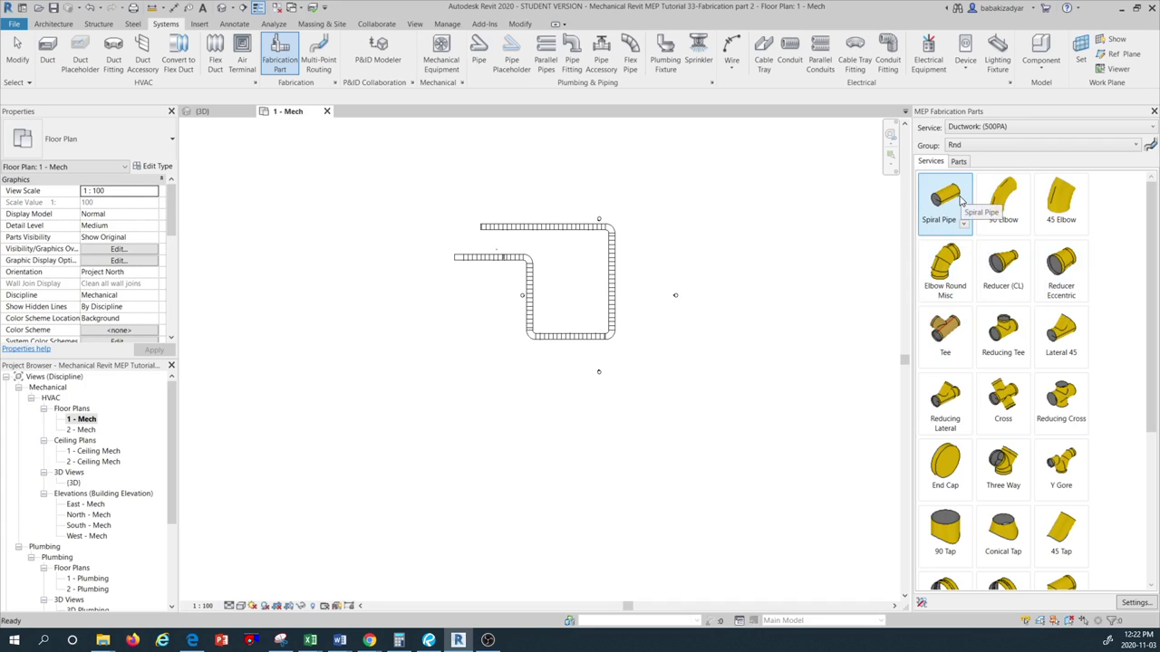
click(962, 203)
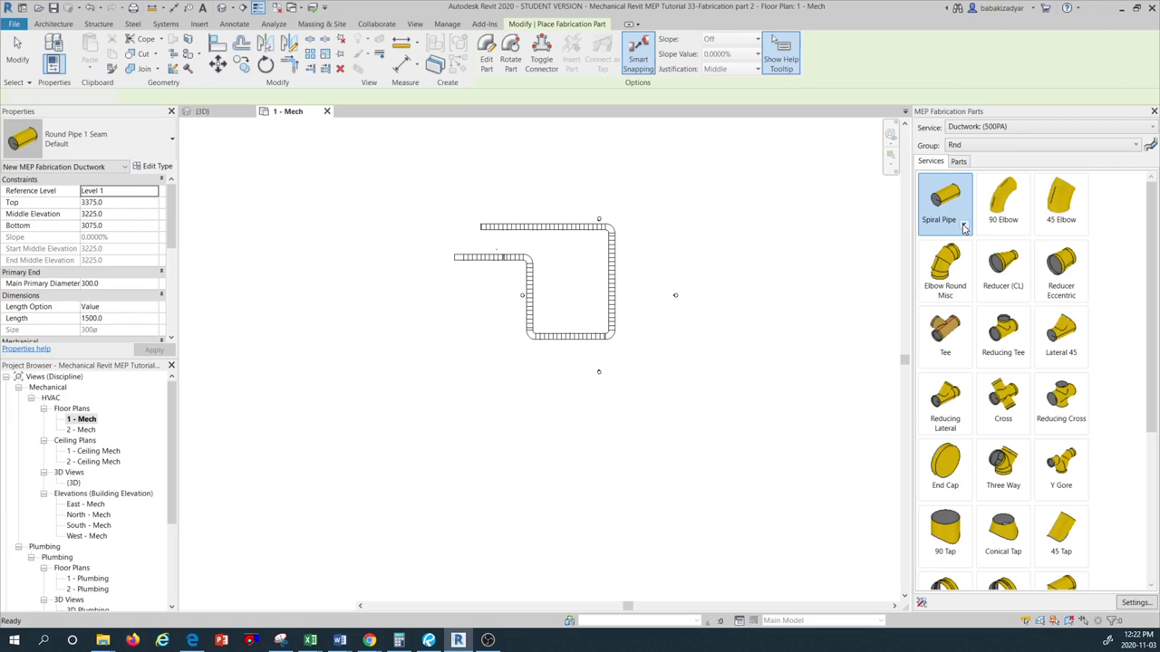
click(963, 225)
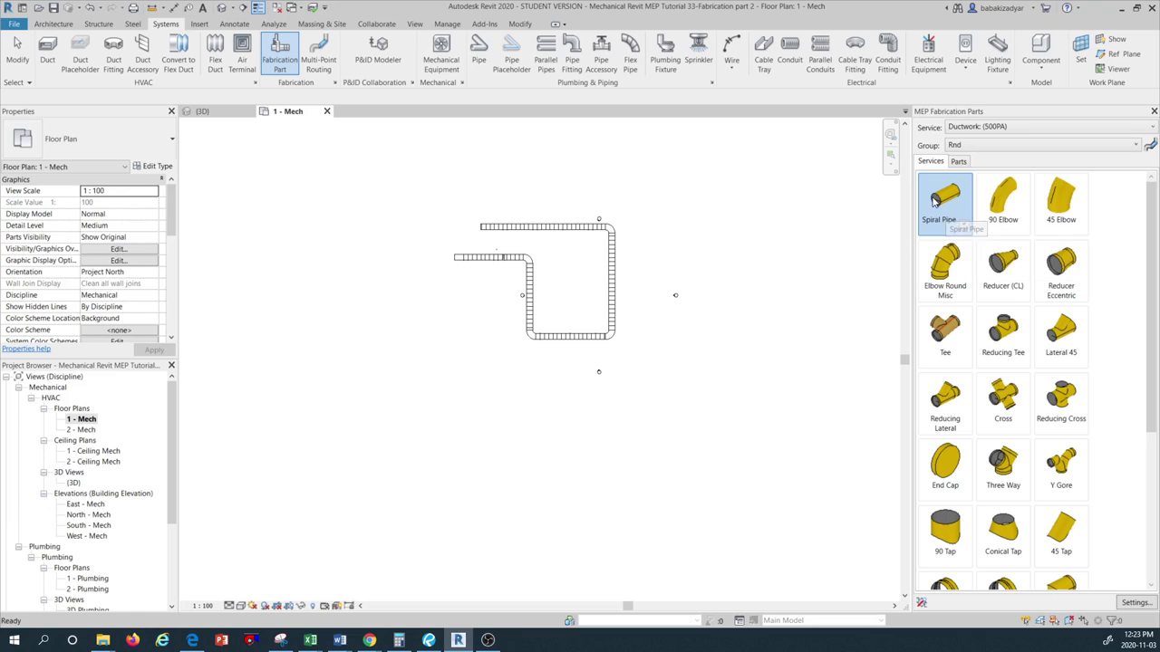
click(938, 202)
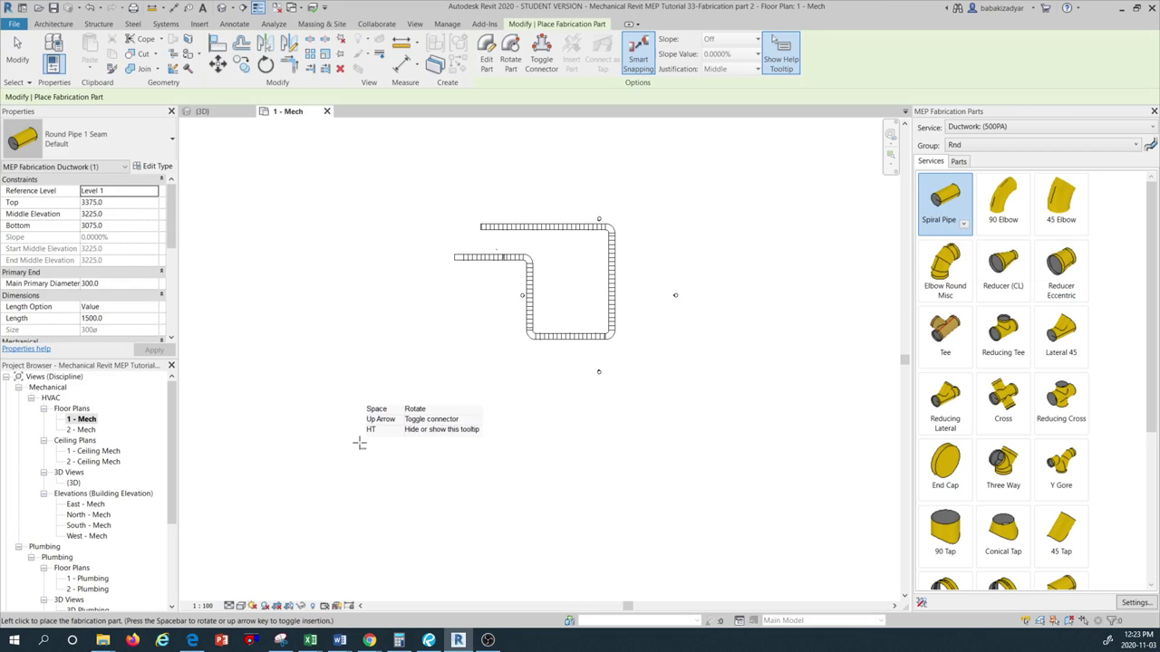
- Place a first Round Pipe 1 Seam piece in the 1 - Mech plan and select it
scroll(386, 430, up, 2)
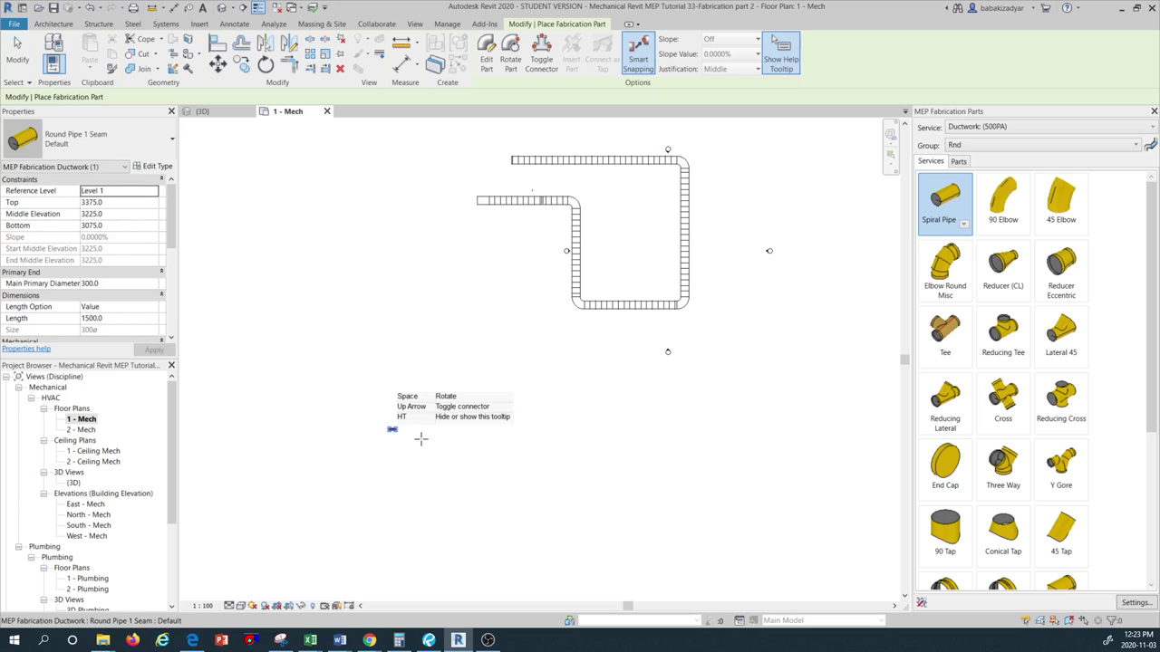
click(394, 441)
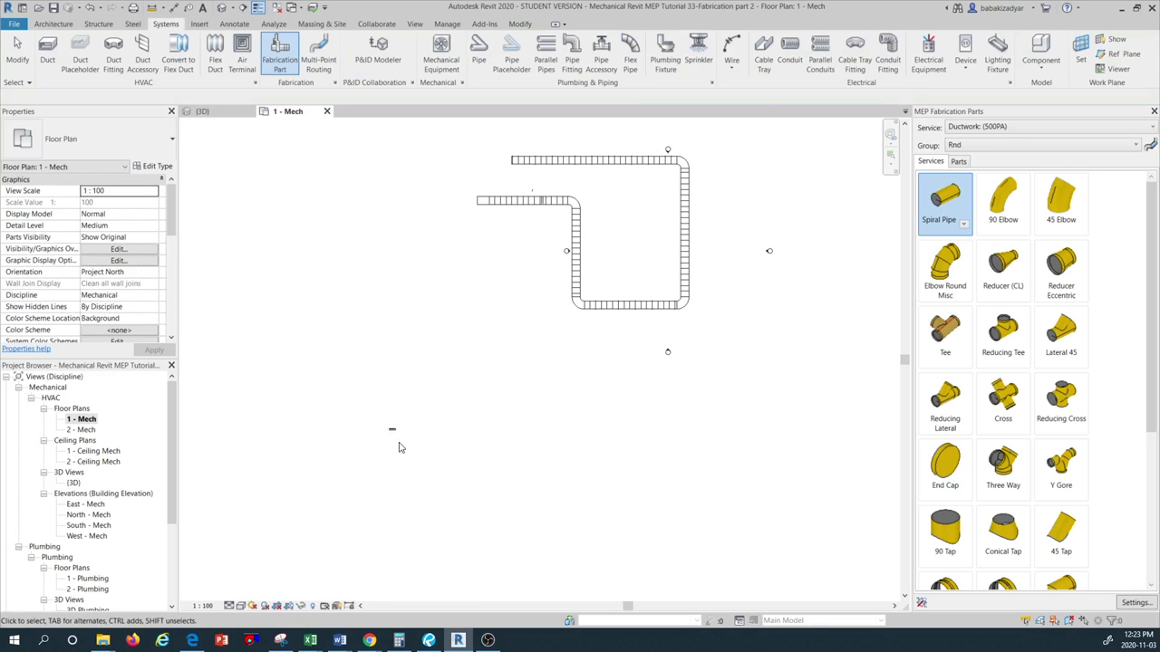
scroll(398, 440, up, 1)
scroll(394, 439, down, 1)
scroll(389, 437, up, 2)
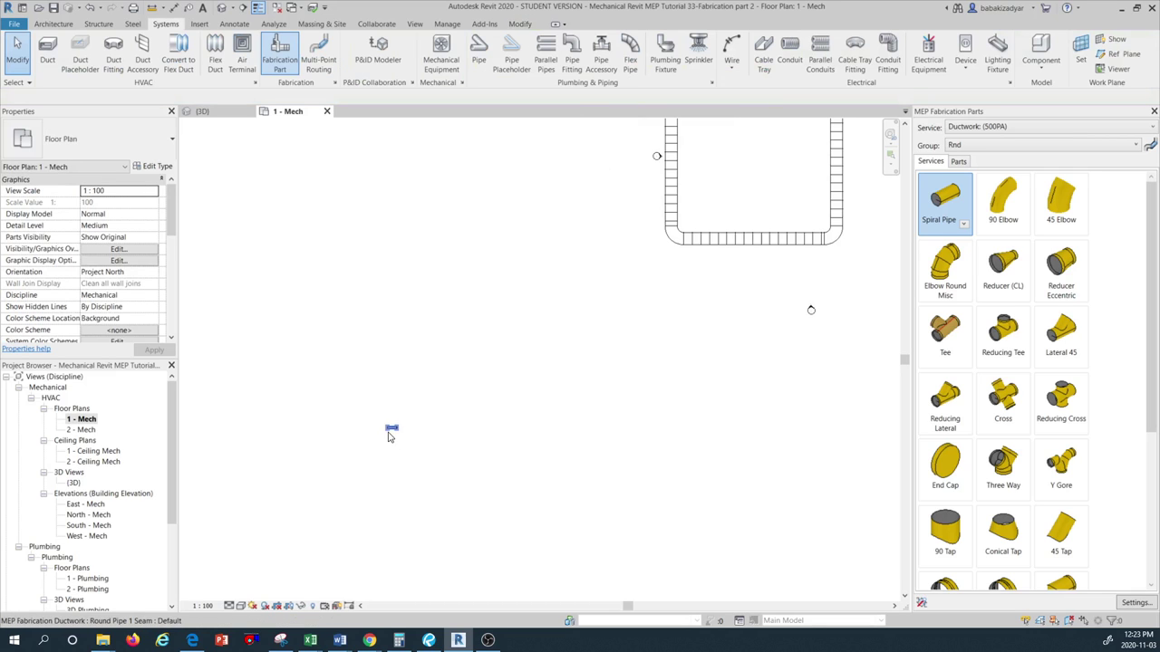
click(391, 431)
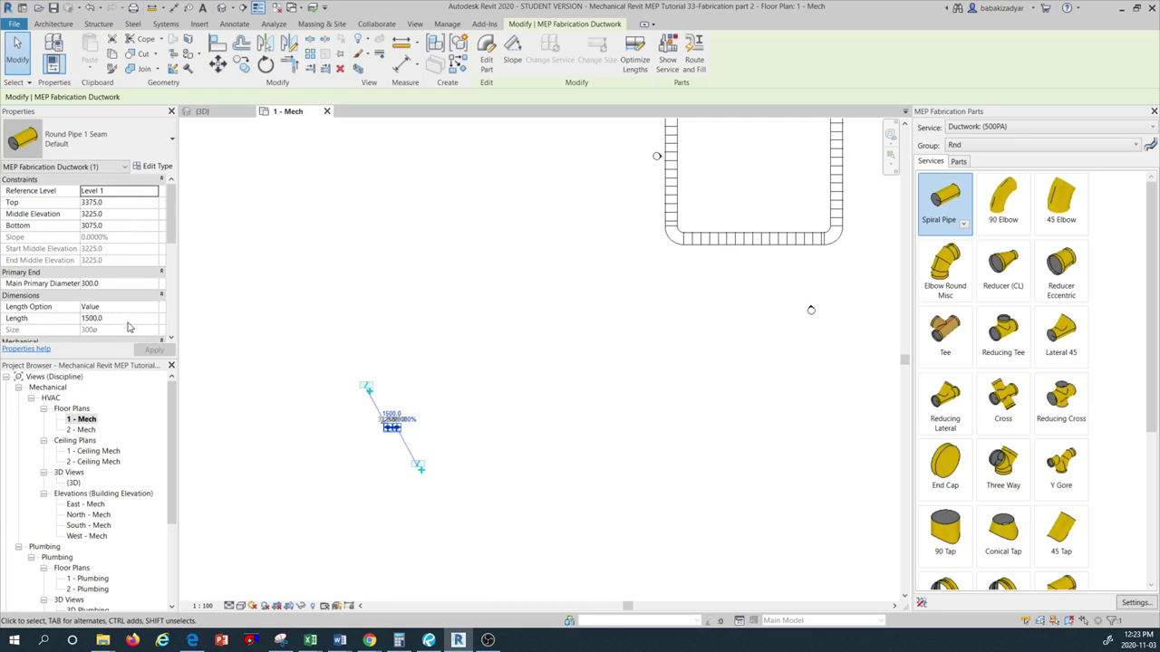
scroll(448, 391, down, 1)
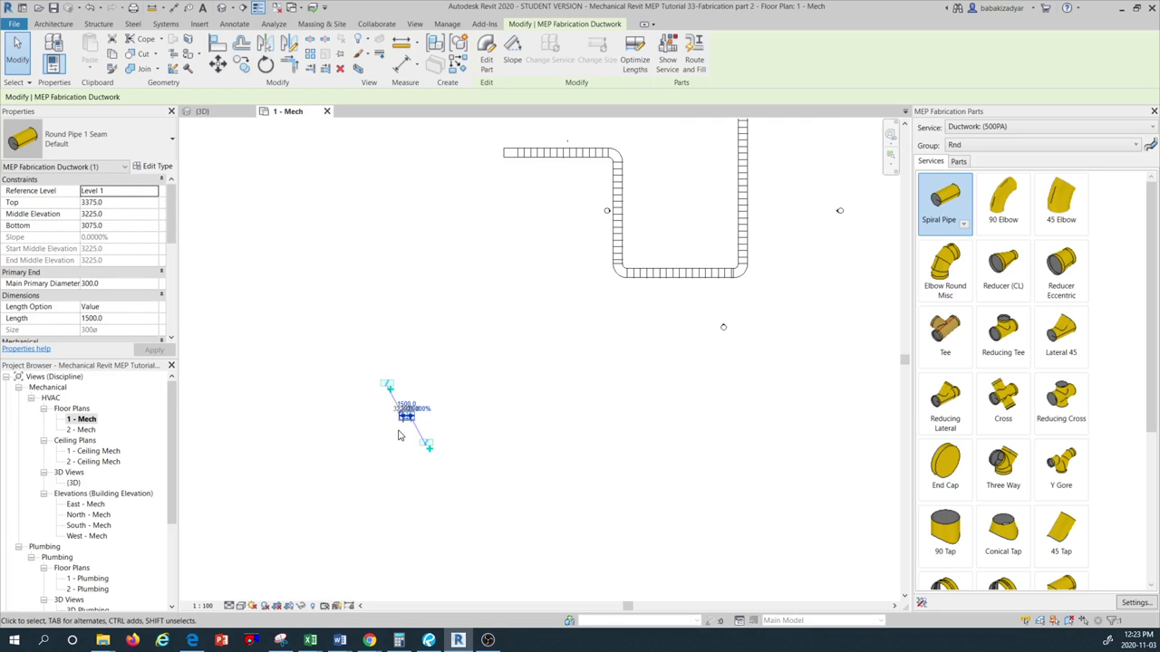
click(389, 450)
scroll(403, 422, up, 1)
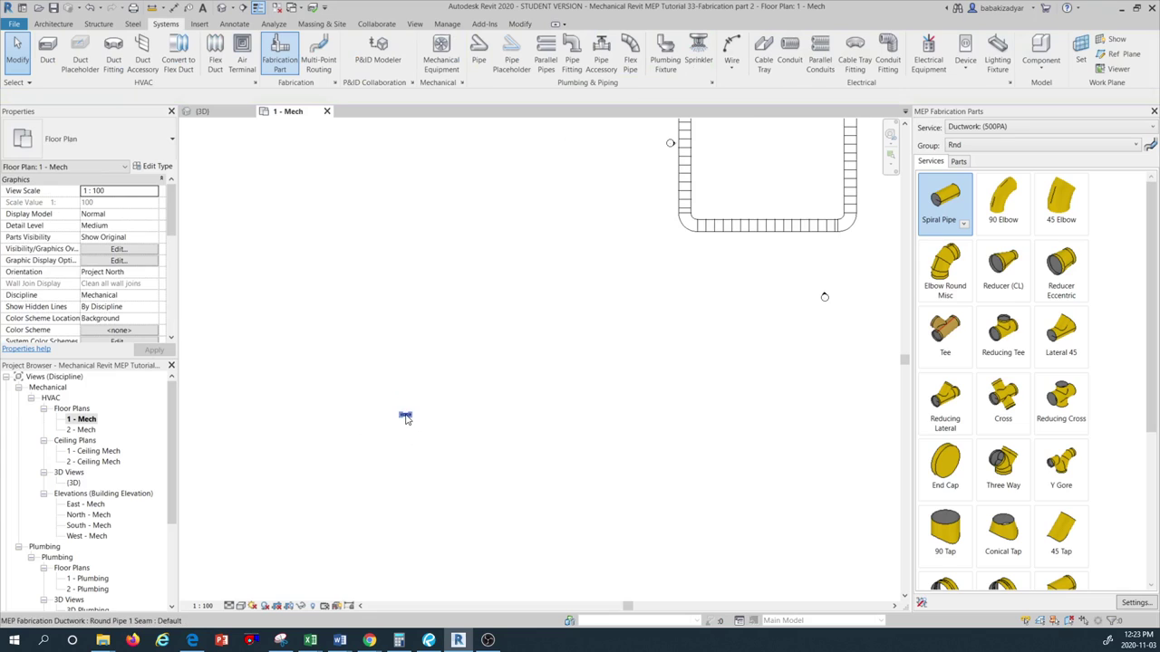
scroll(111, 326, down, 1)
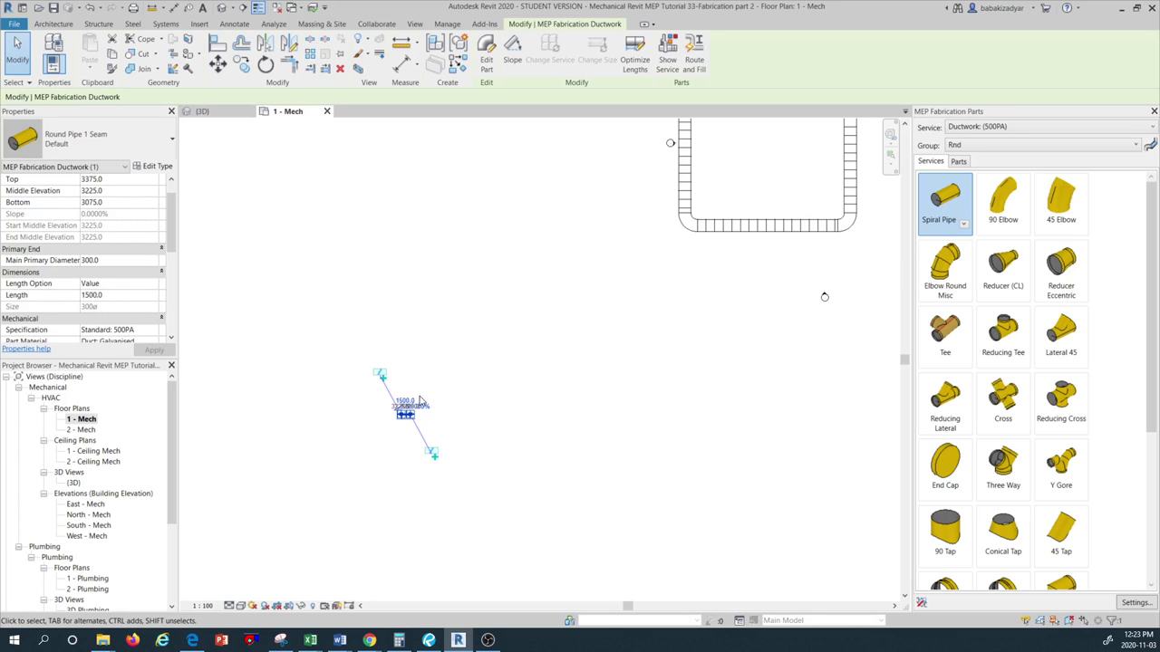
click(442, 417)
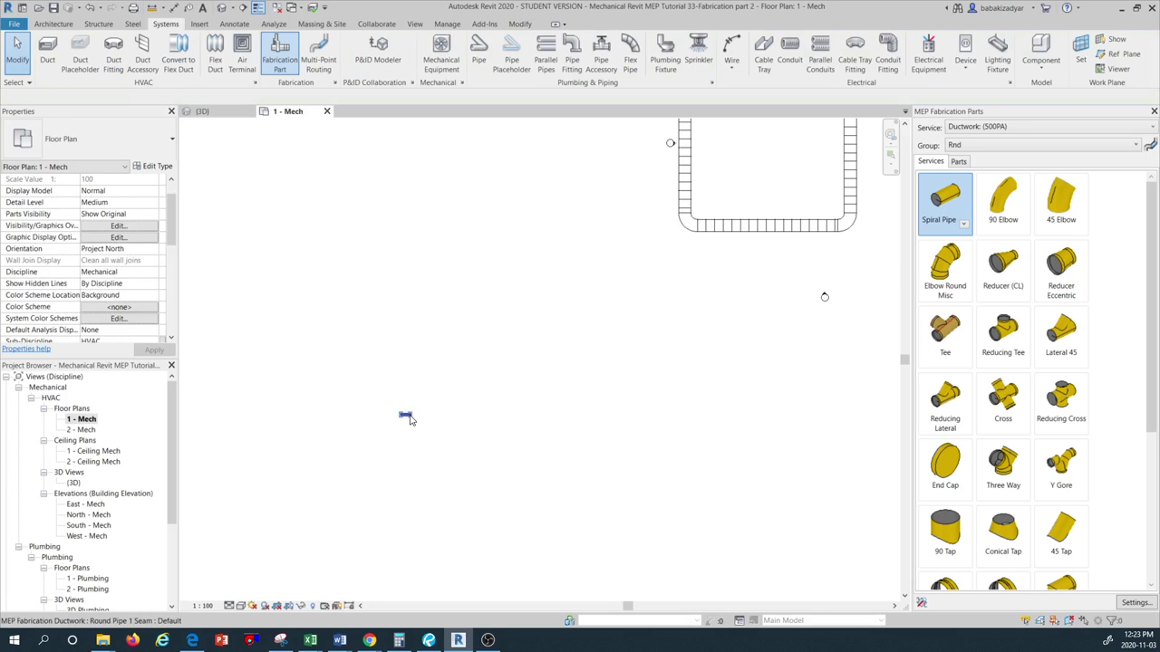
click(408, 417)
- Use Create Similar to chain 300 mm round pipe pieces end to end into a straight run
right_click(407, 418)
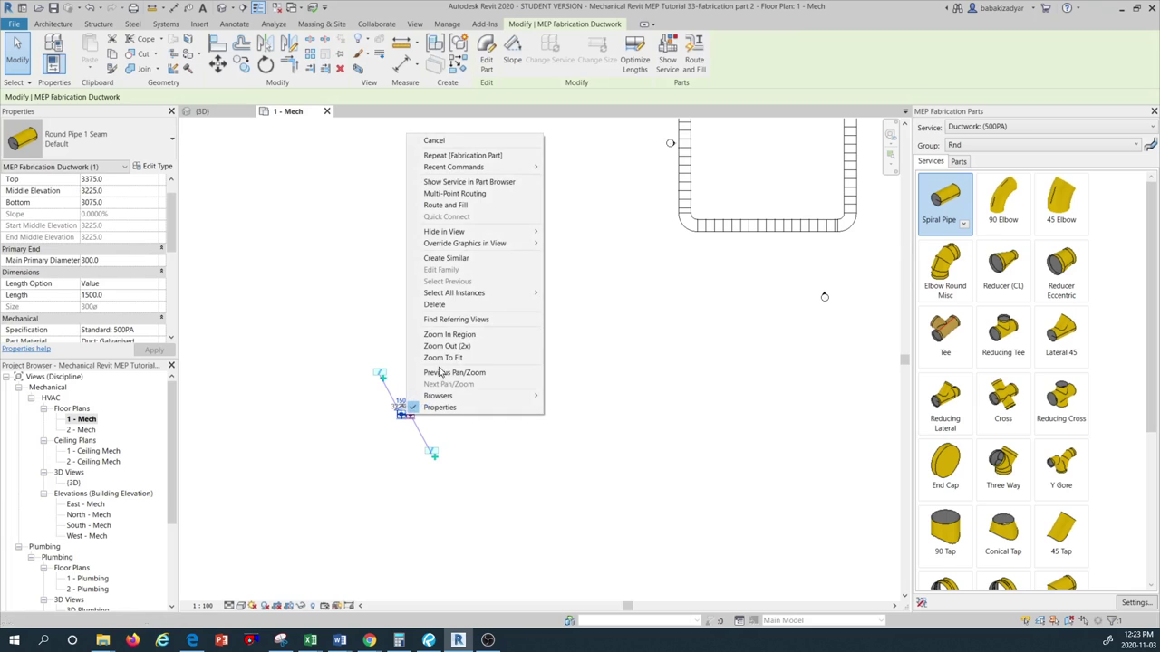
click(475, 261)
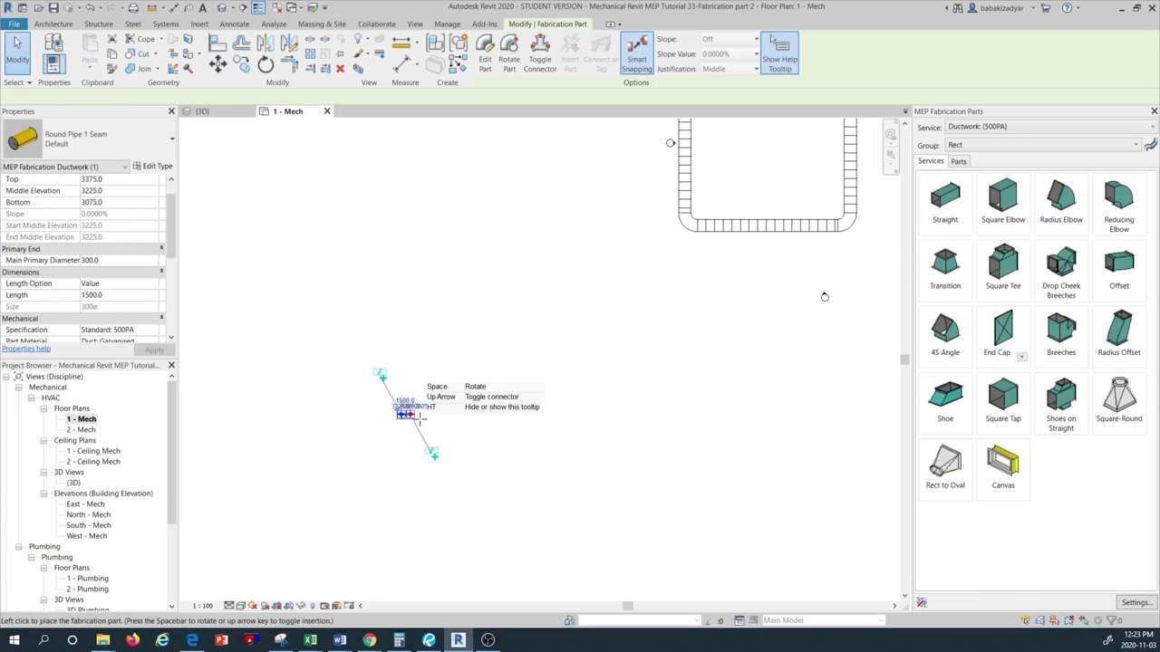
scroll(417, 408, up, 2)
scroll(426, 417, up, 1)
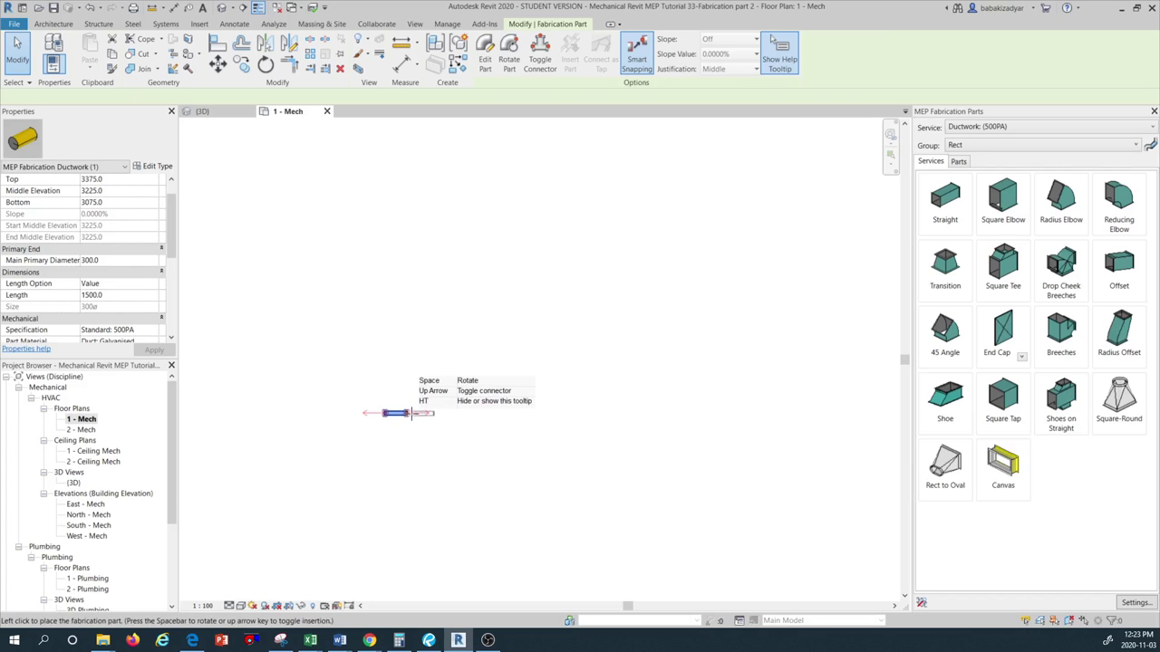
click(412, 419)
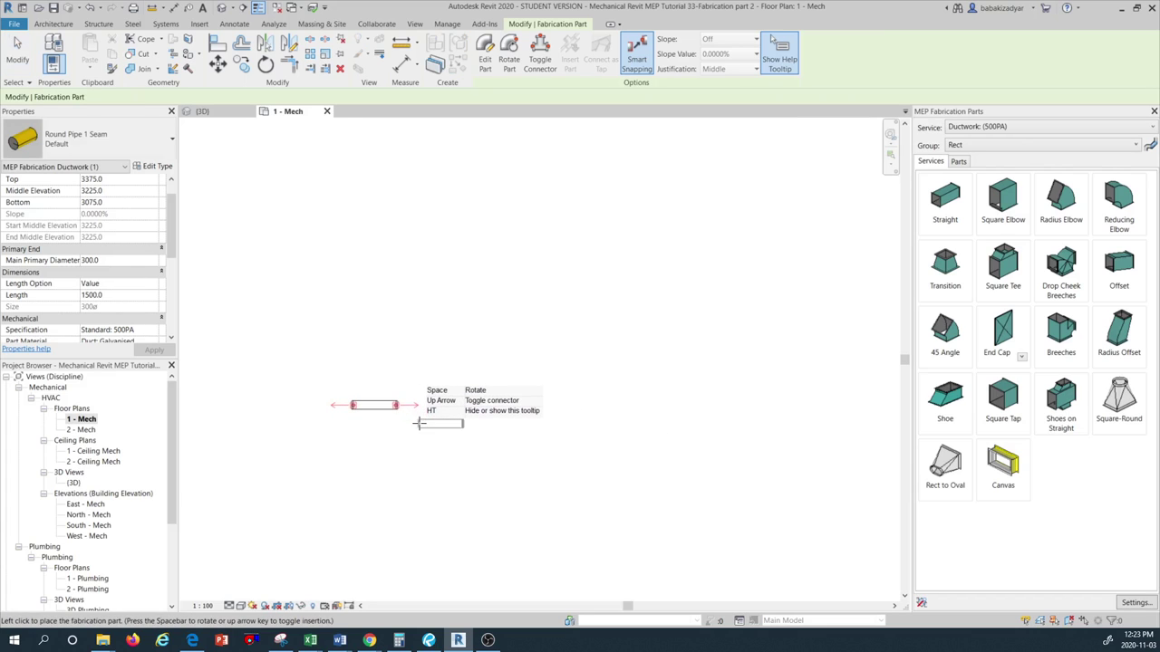
click(399, 404)
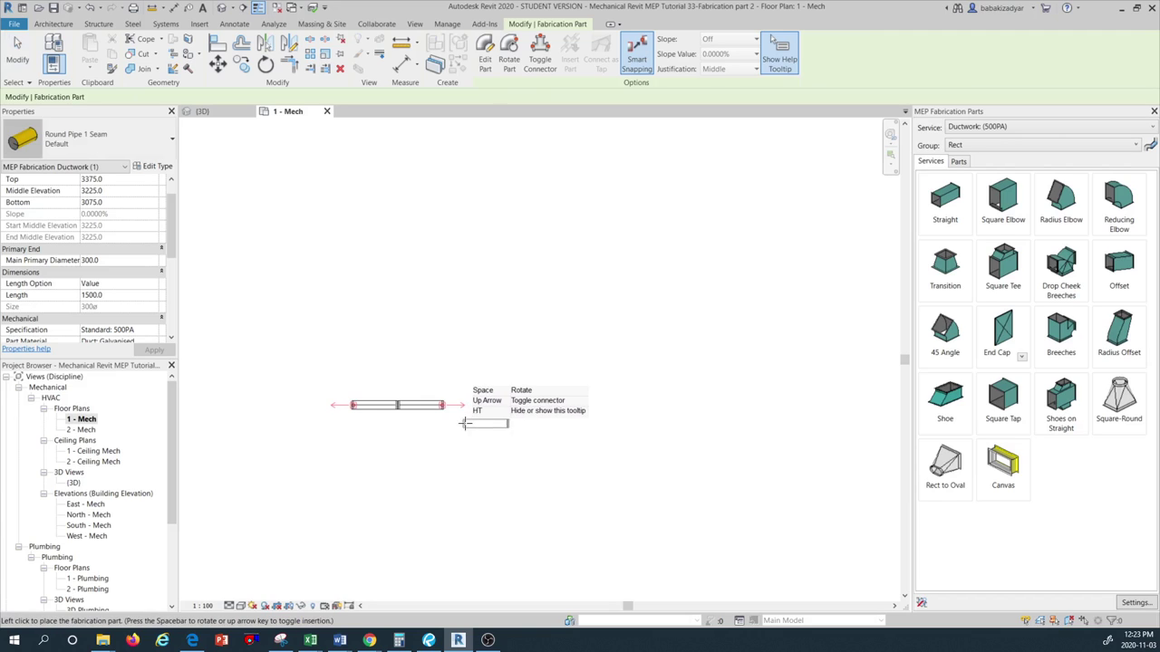
click(390, 408)
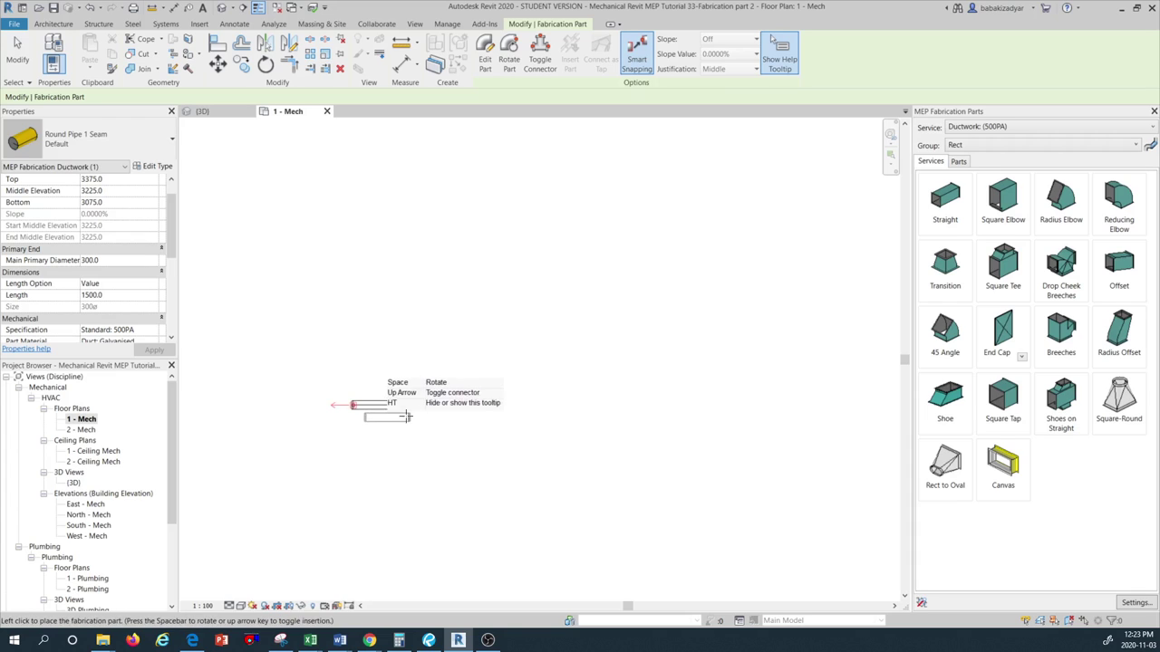
click(490, 405)
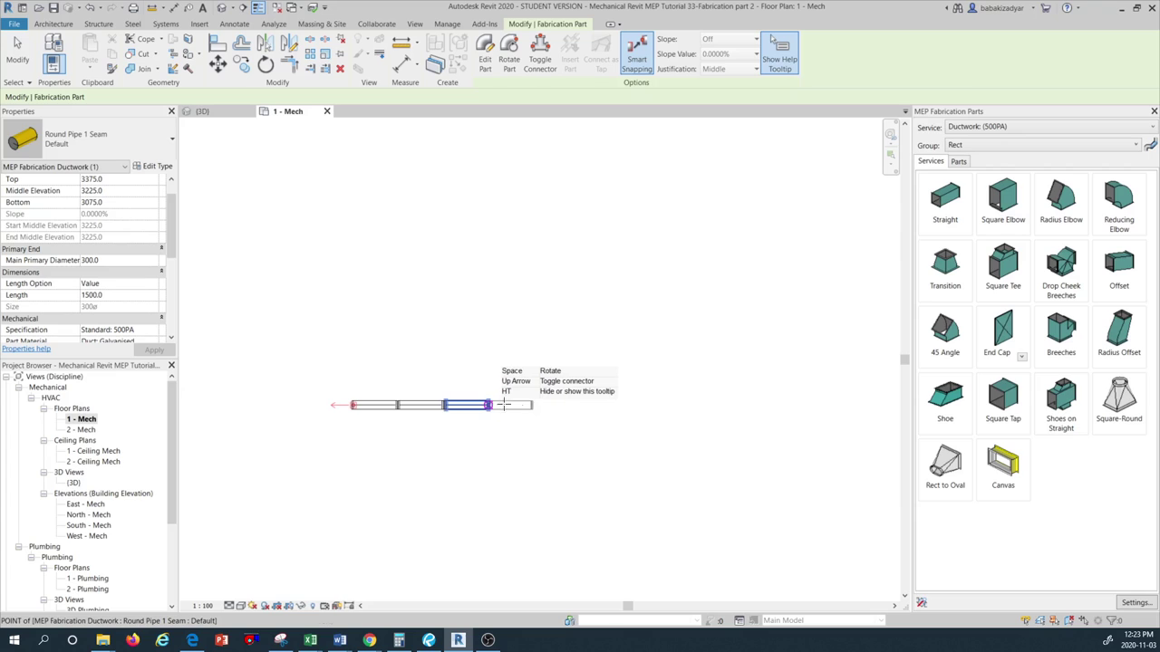
click(535, 405)
click(546, 405)
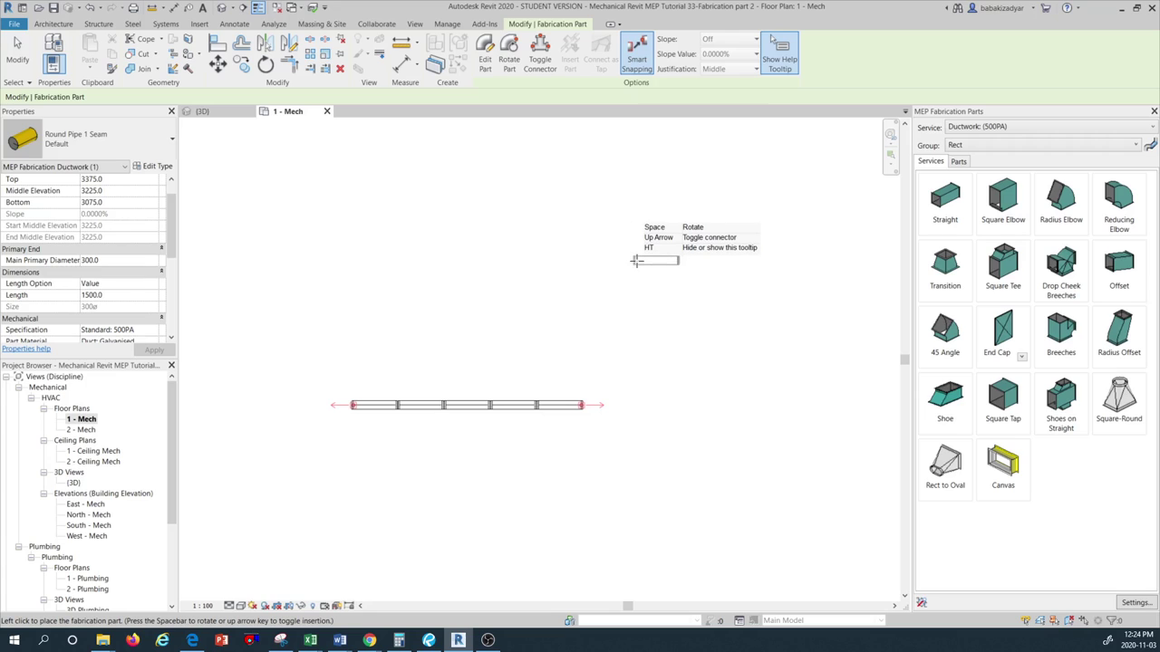
- Rotate the pipe preview and place two vertical pipe pieces above-right of the horizontal run
key(space)
key(space)
key(space)
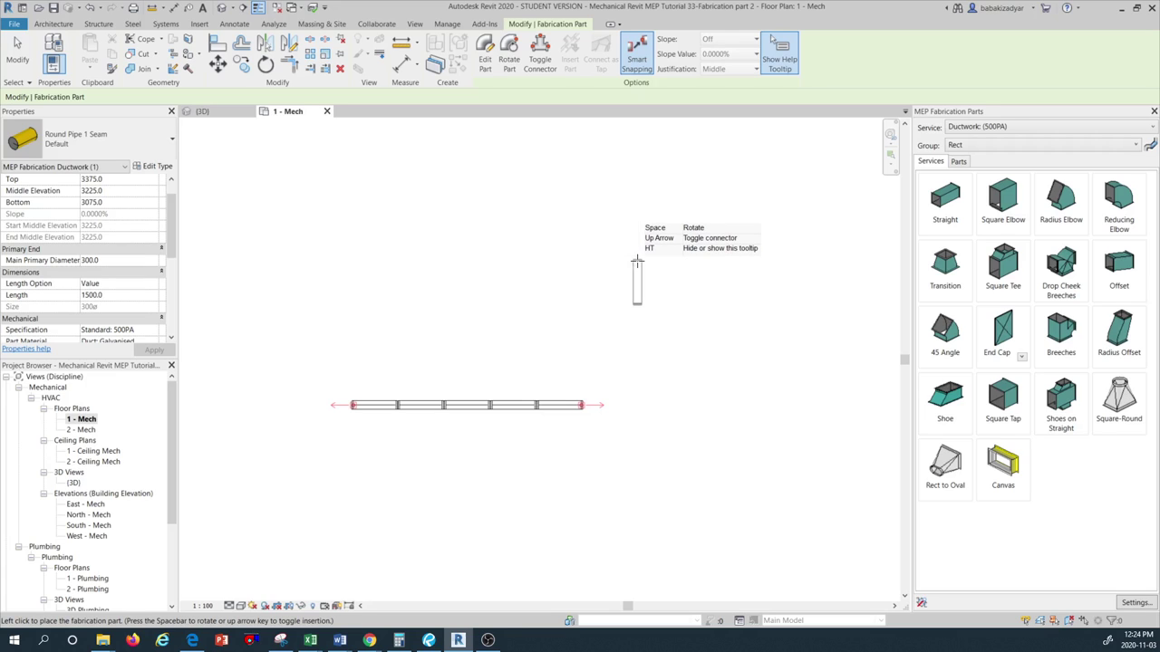
key(space)
key(space)
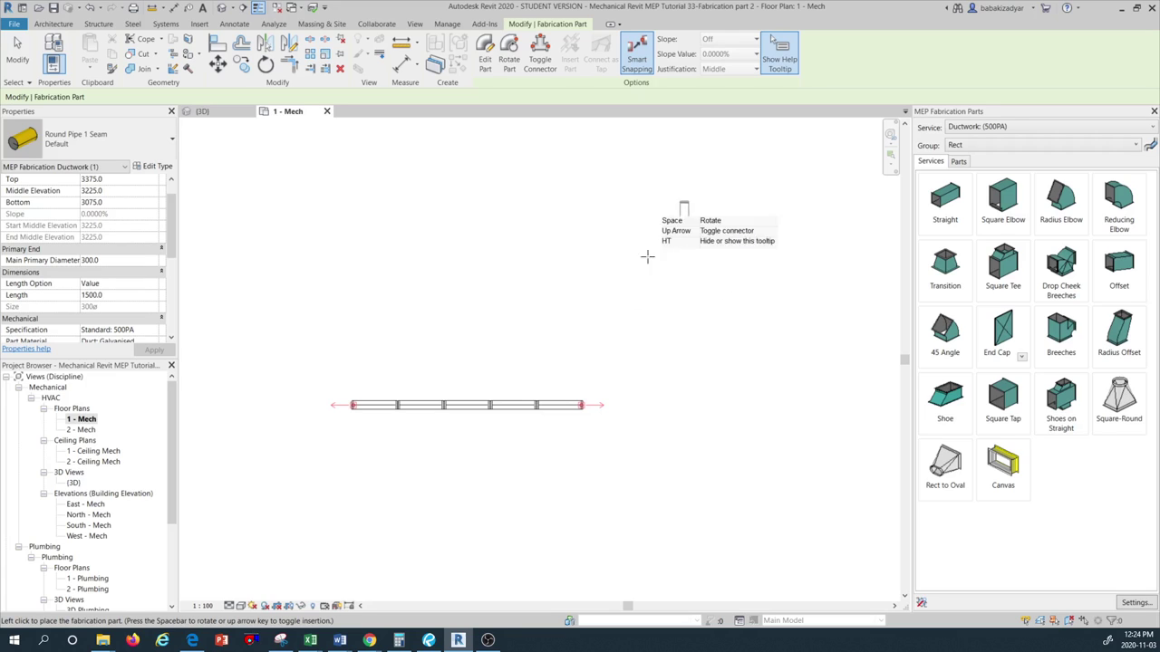
click(675, 250)
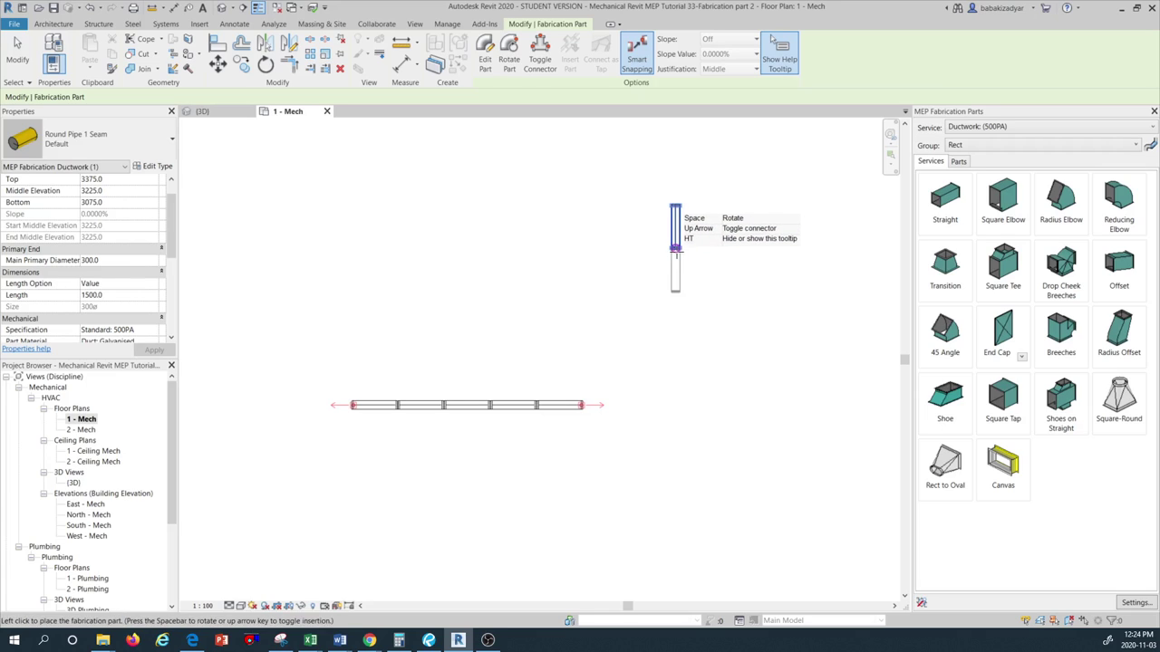
click(675, 251)
key(Escape)
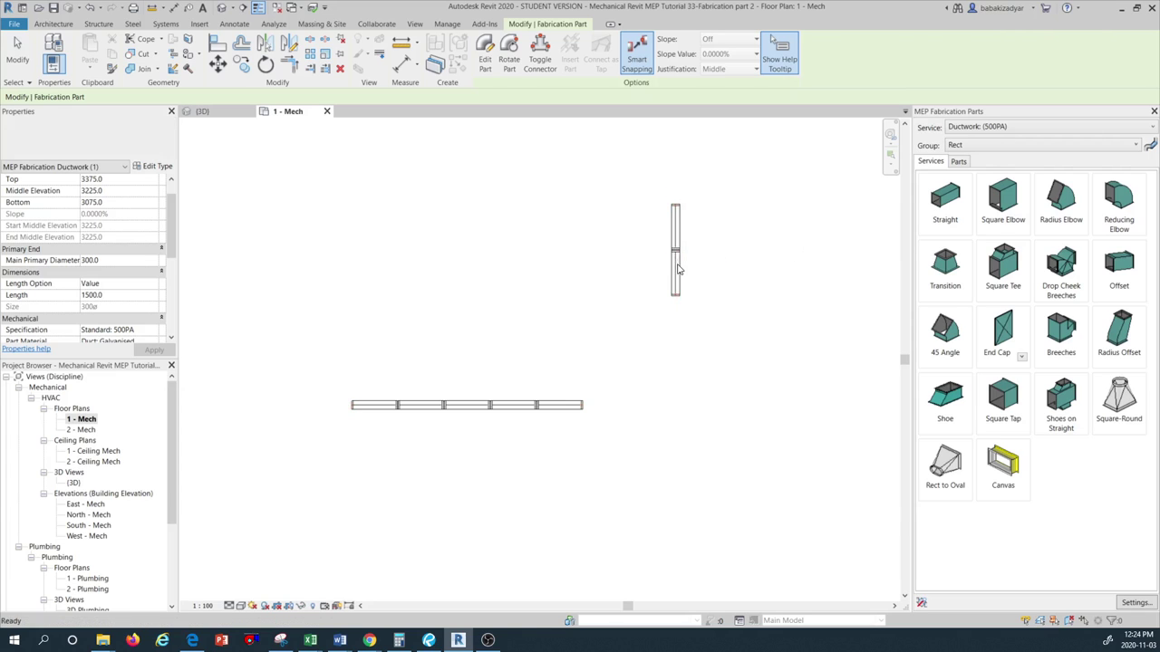
key(Escape)
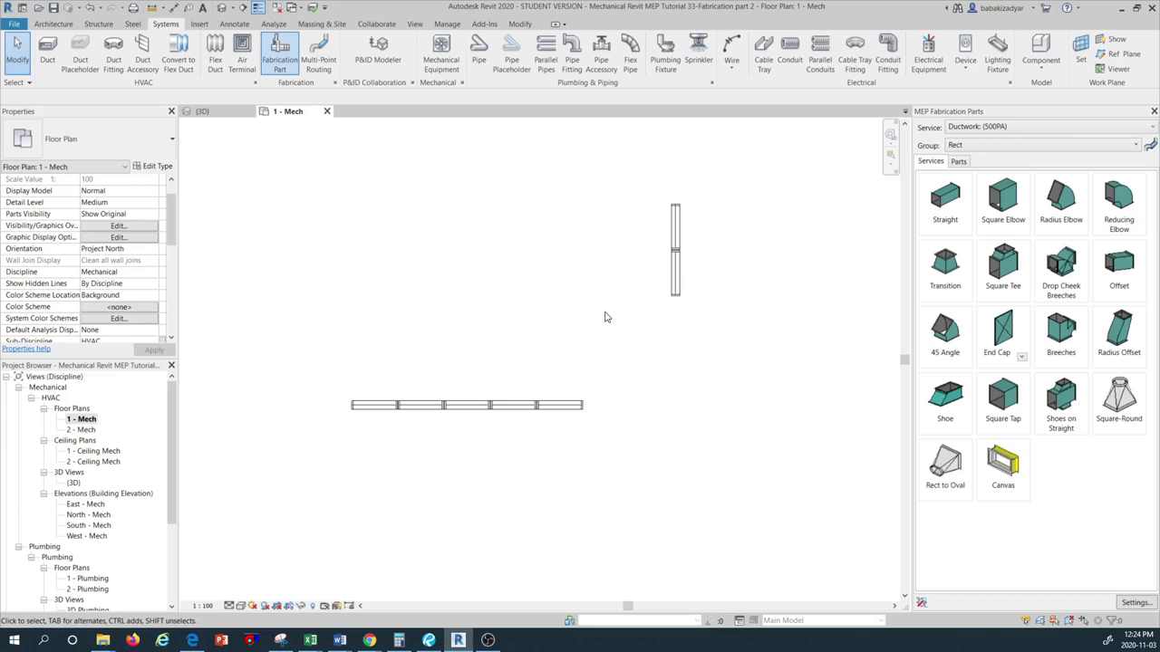
- Use TR to corner the rightmost horizontal duct with the vertical duct through an elbow
key(t)
key(r)
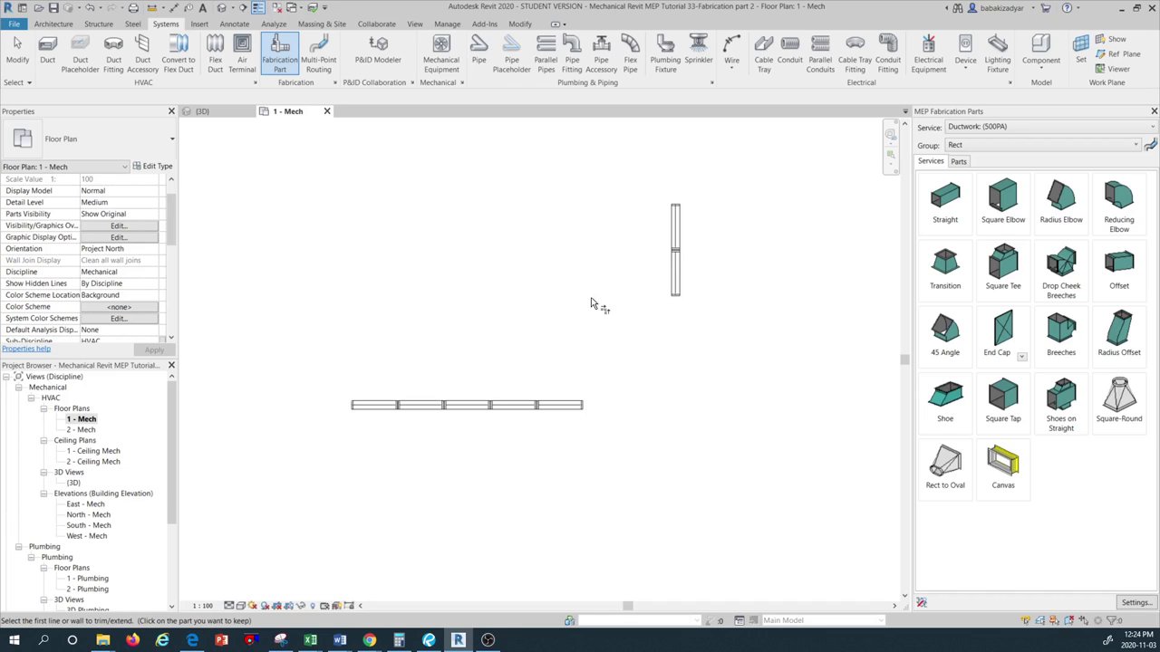
click(563, 406)
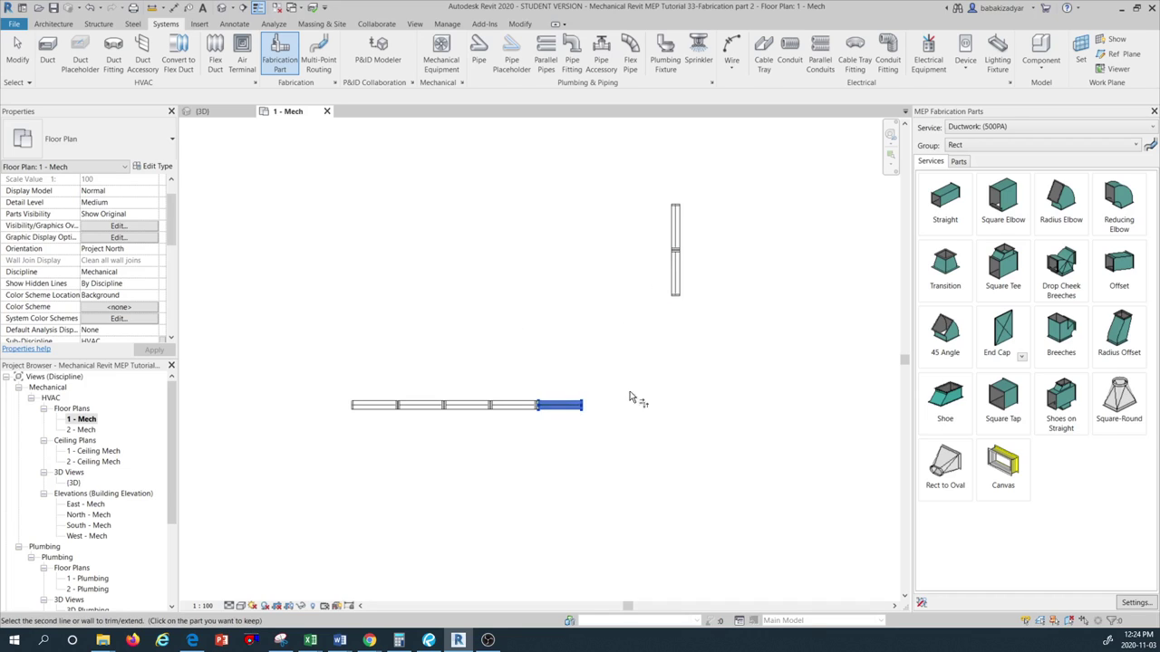
click(675, 288)
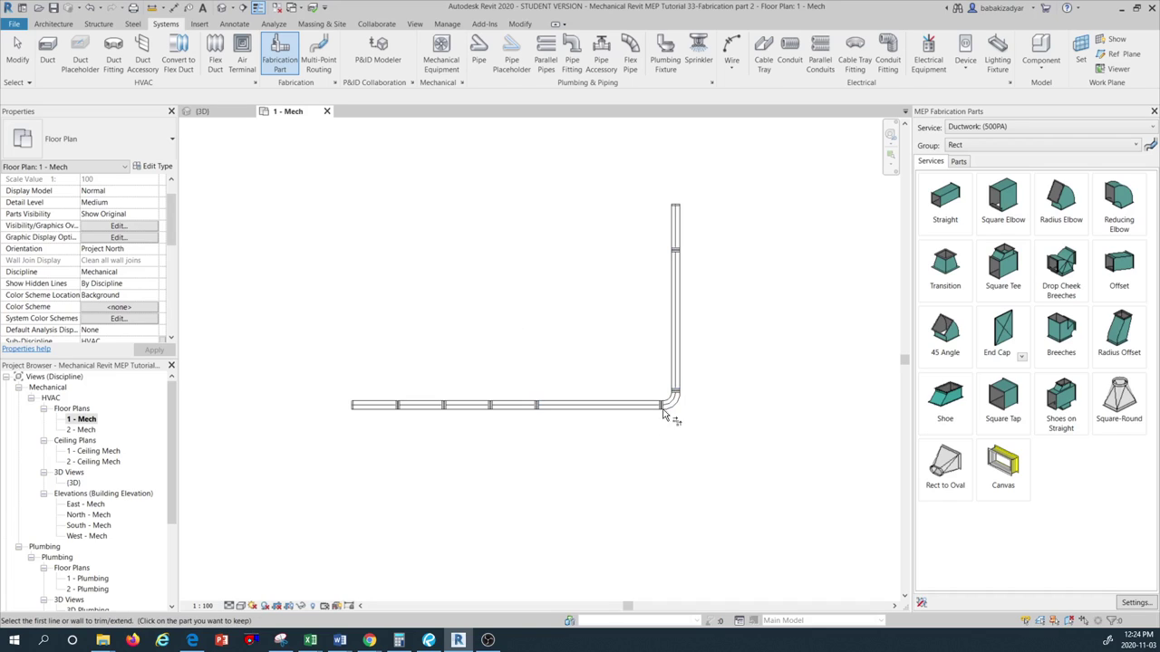
key(Escape)
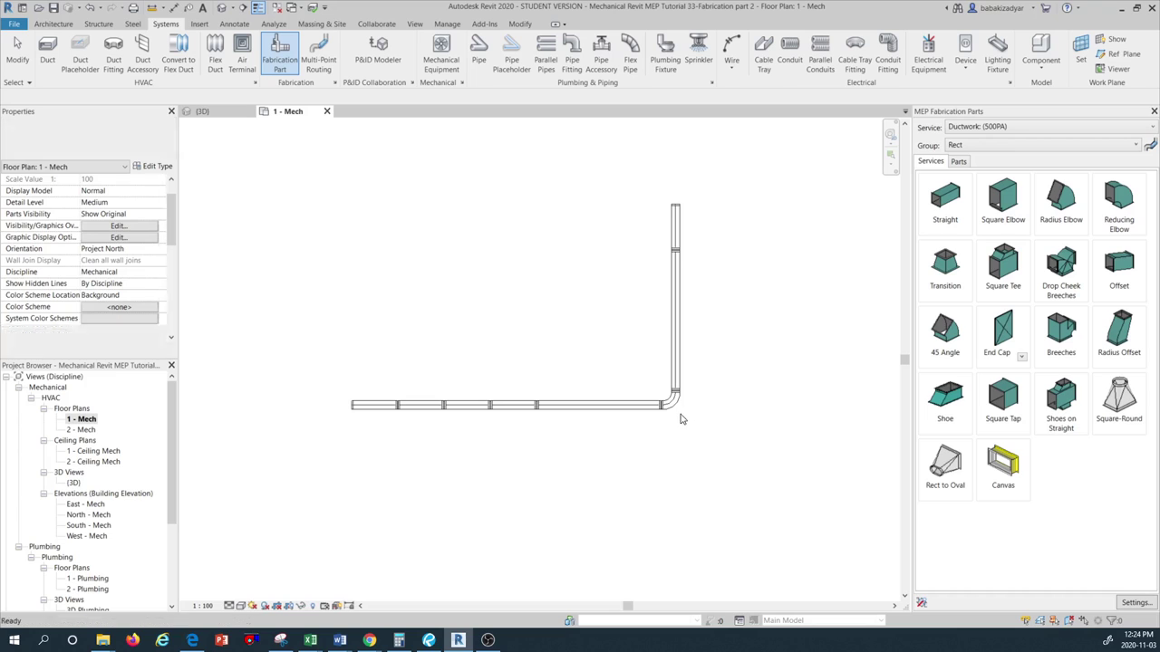
key(Escape)
scroll(675, 412, up, 1)
- Change the corner elbow's type to Mitered Bend : Default
click(675, 410)
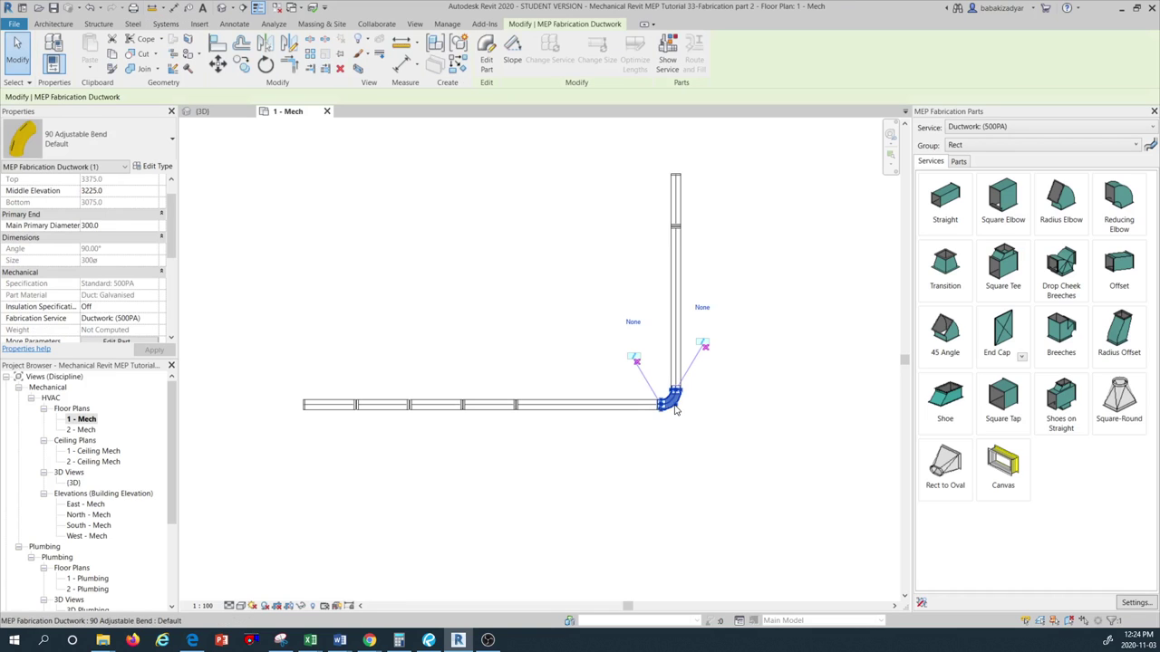
drag(674, 399, 670, 406)
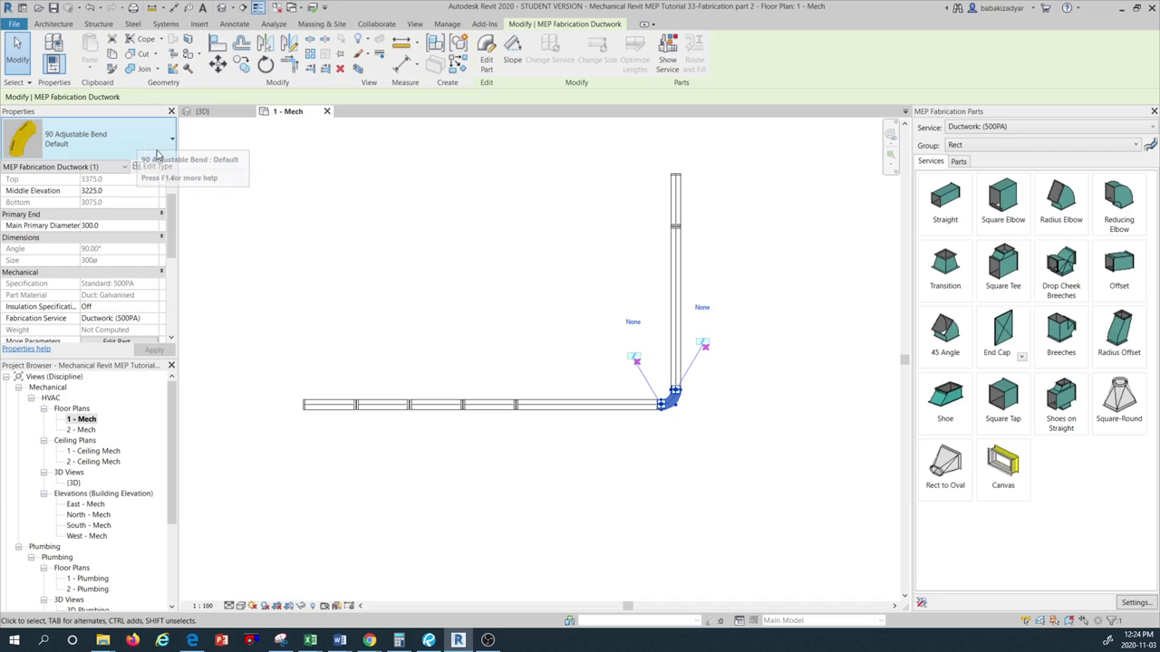
click(169, 145)
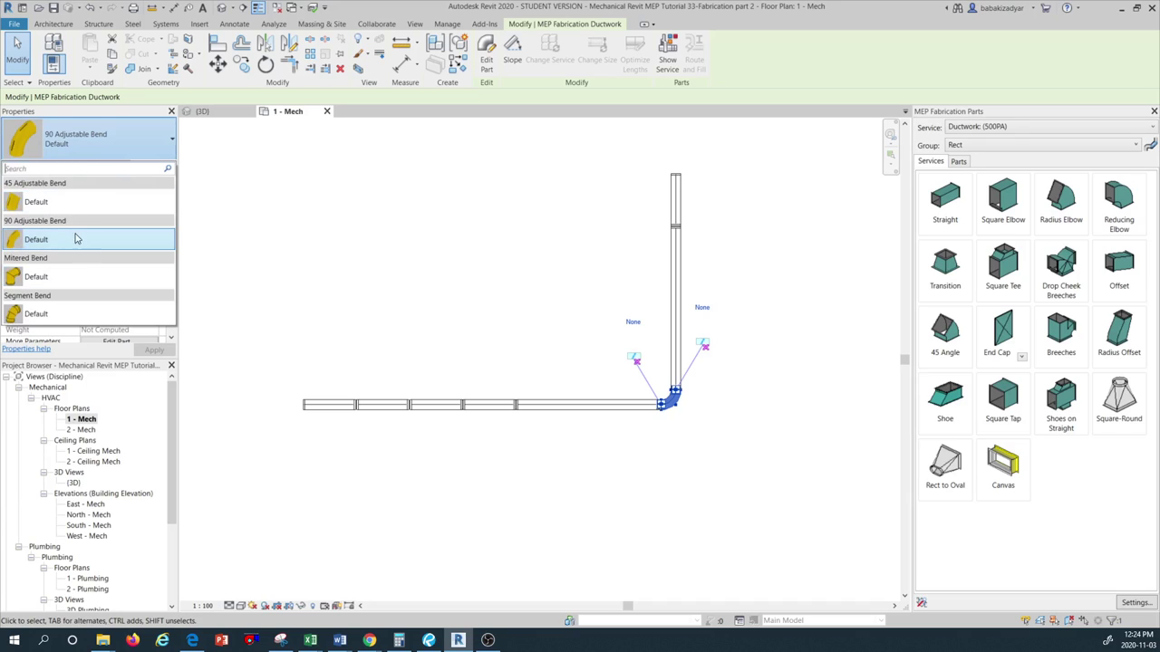
mouse_move(36, 276)
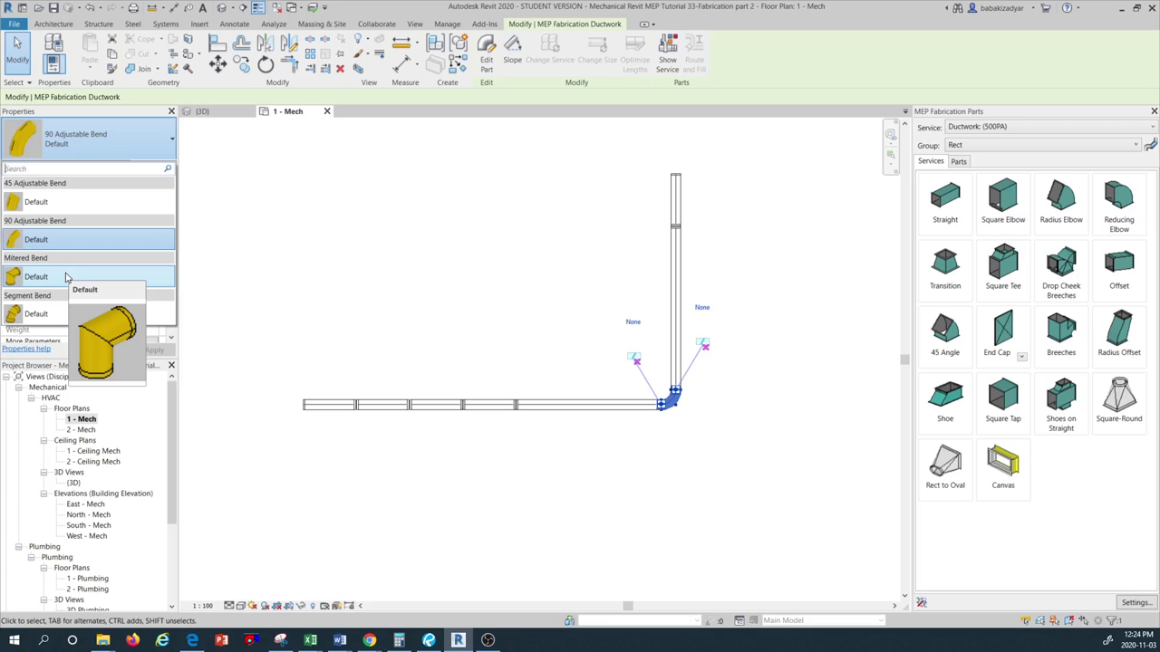
click(62, 278)
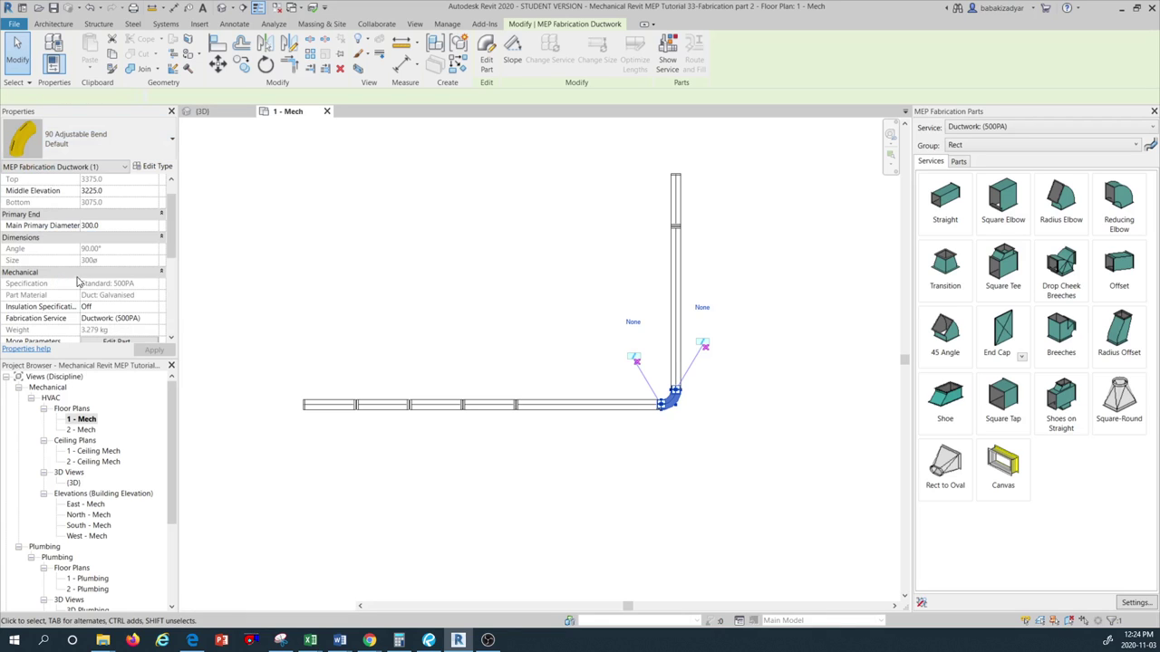
key(Escape)
scroll(680, 421, up, 2)
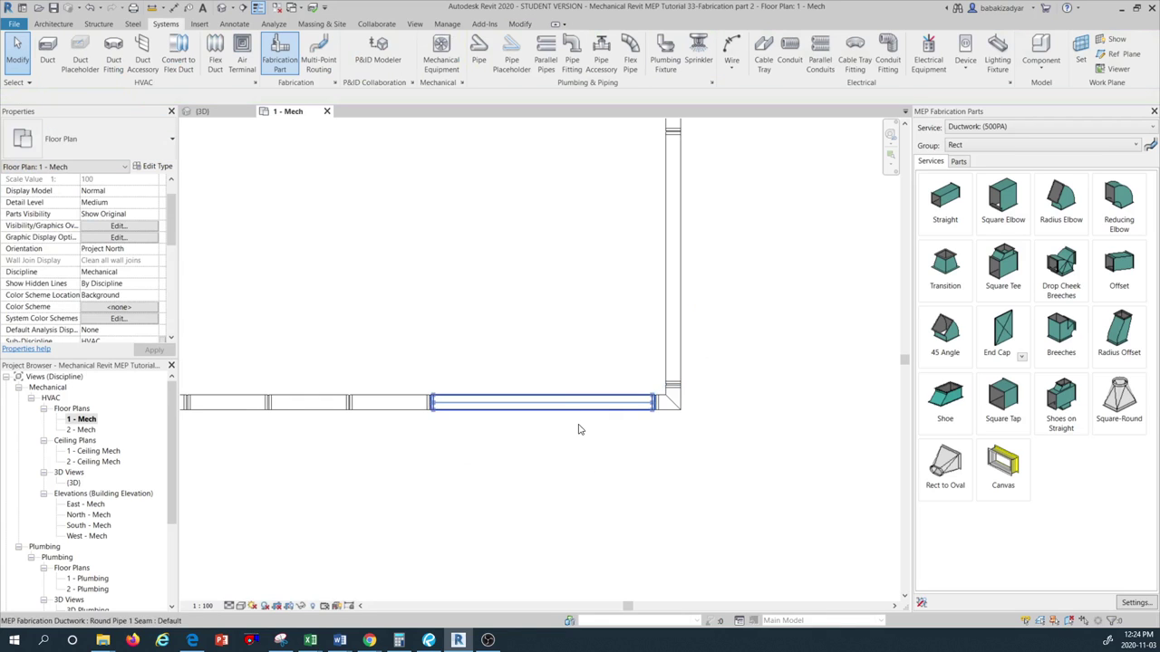
scroll(674, 420, down, 2)
scroll(675, 422, down, 1)
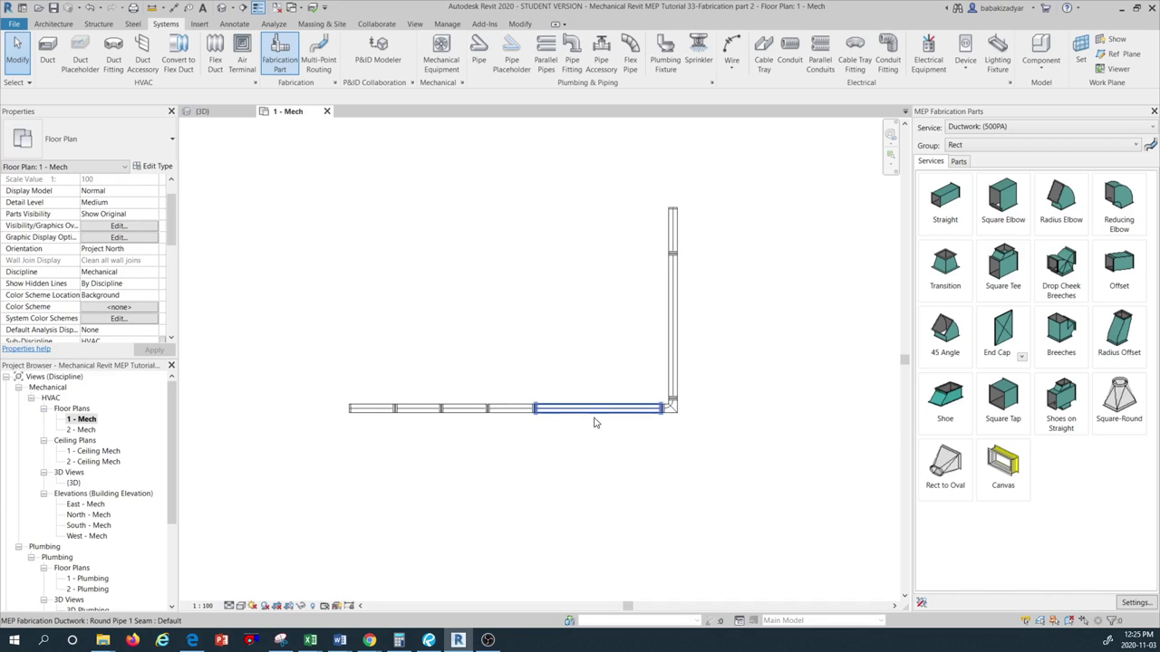
- Place a round 90 Tap from the Rnd group on the horizontal duct near the corner
click(1029, 149)
click(974, 171)
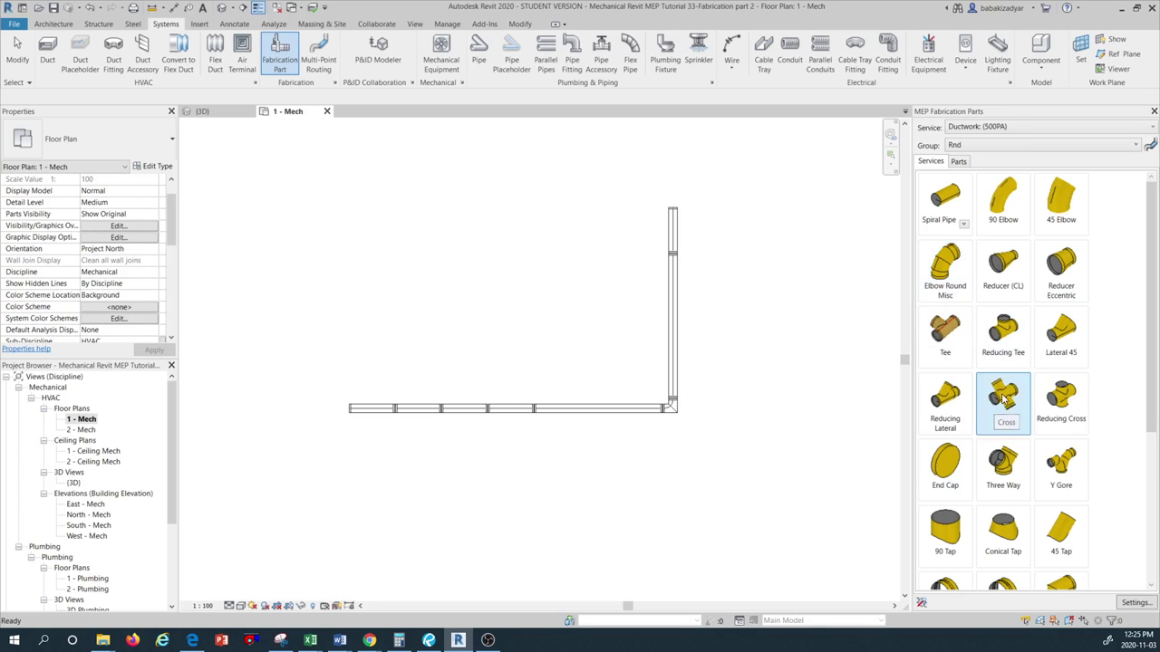
scroll(1003, 400, down, 1)
scroll(1003, 399, down, 1)
scroll(1001, 399, down, 1)
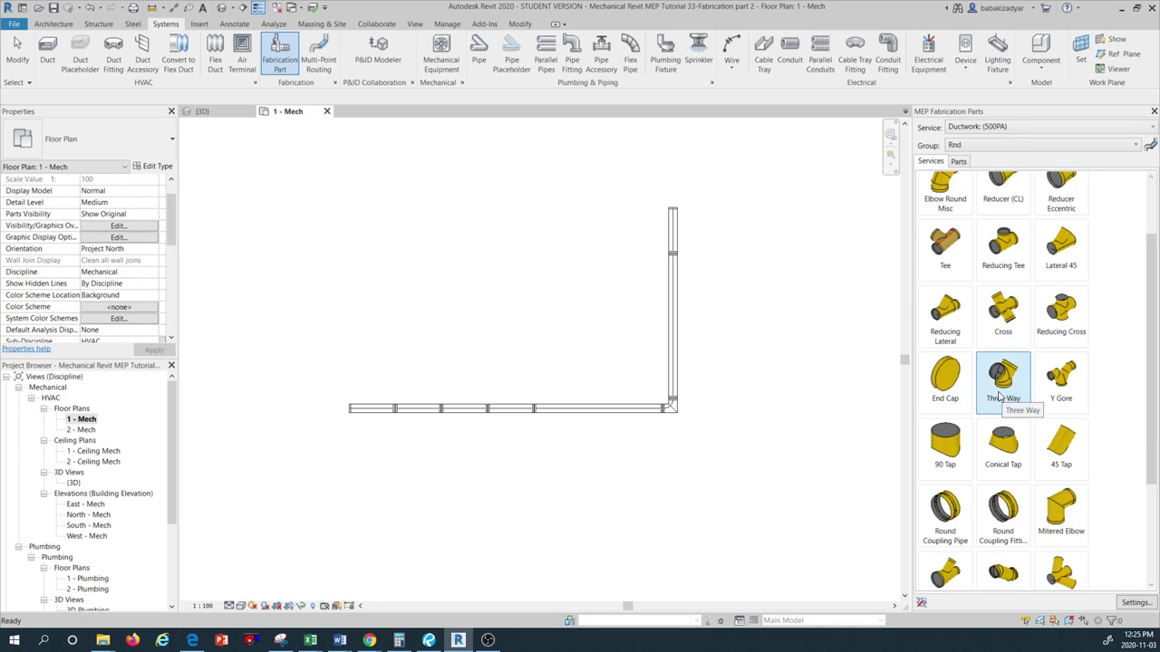
scroll(1000, 403, down, 2)
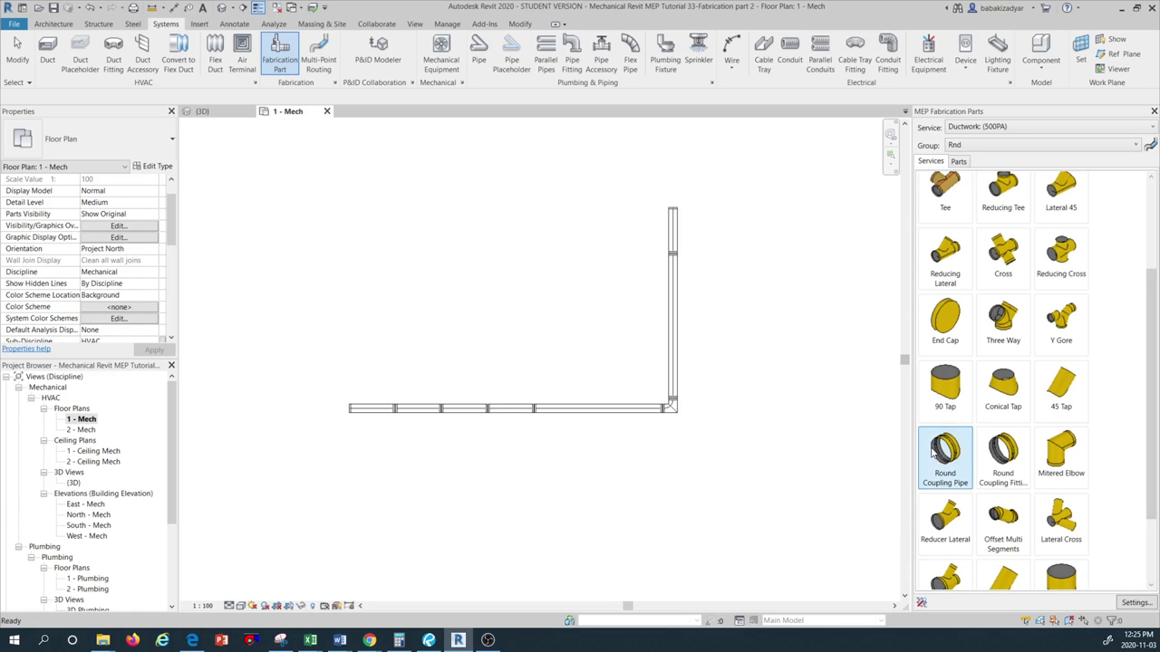
click(942, 385)
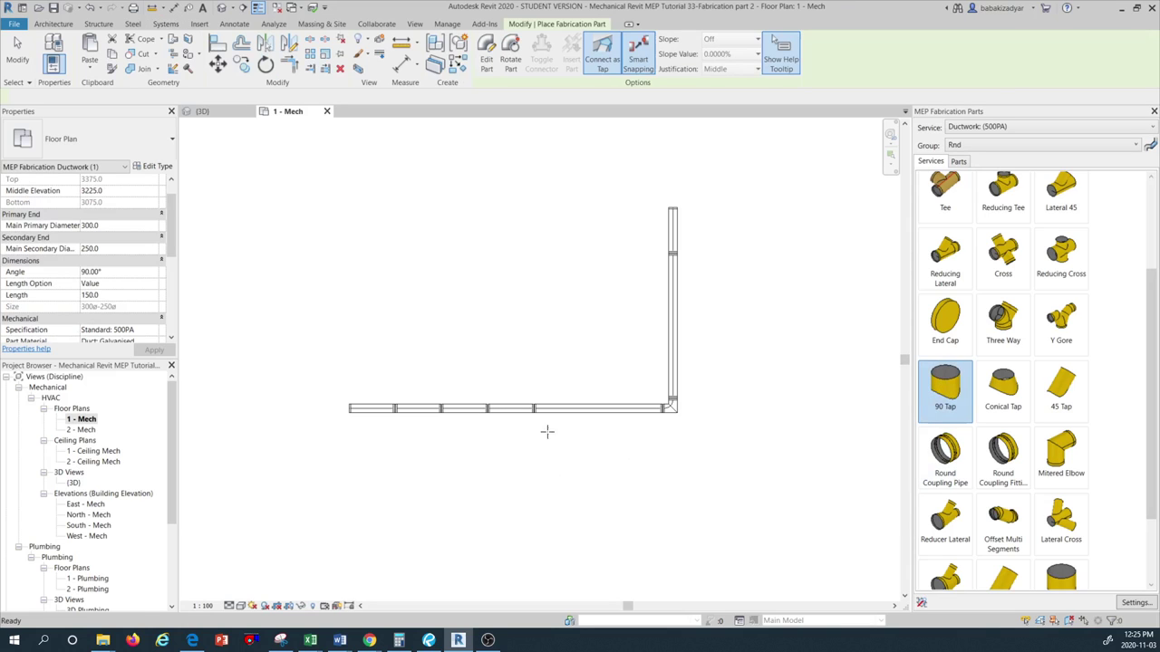
scroll(547, 407, up, 3)
scroll(560, 408, up, 2)
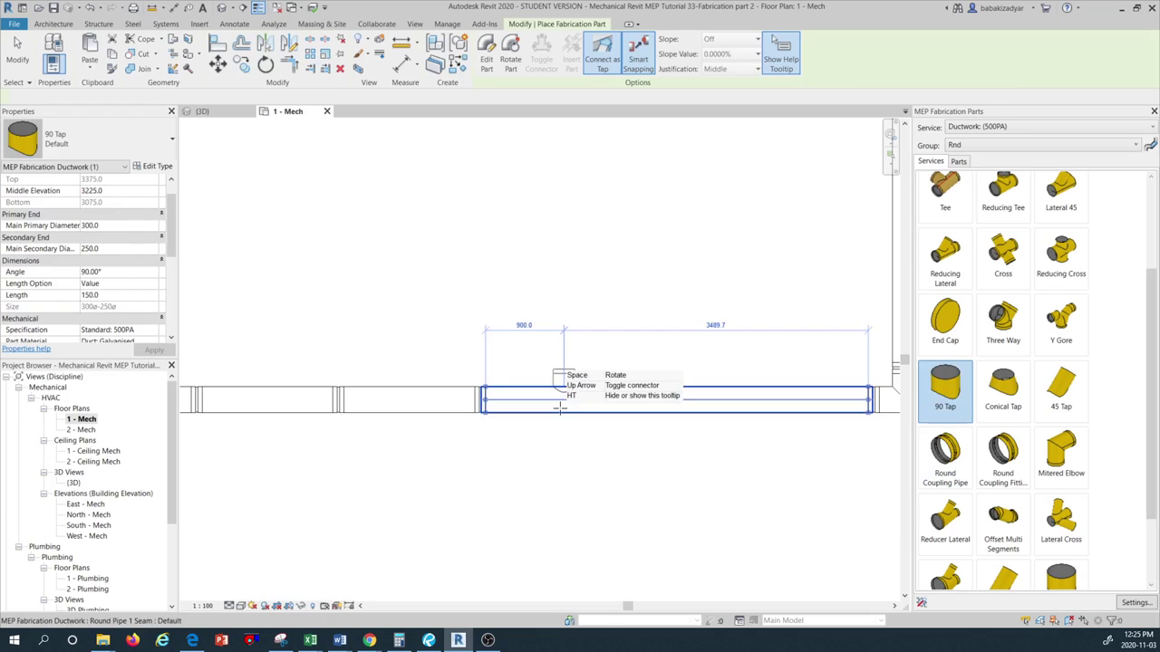
scroll(560, 407, up, 2)
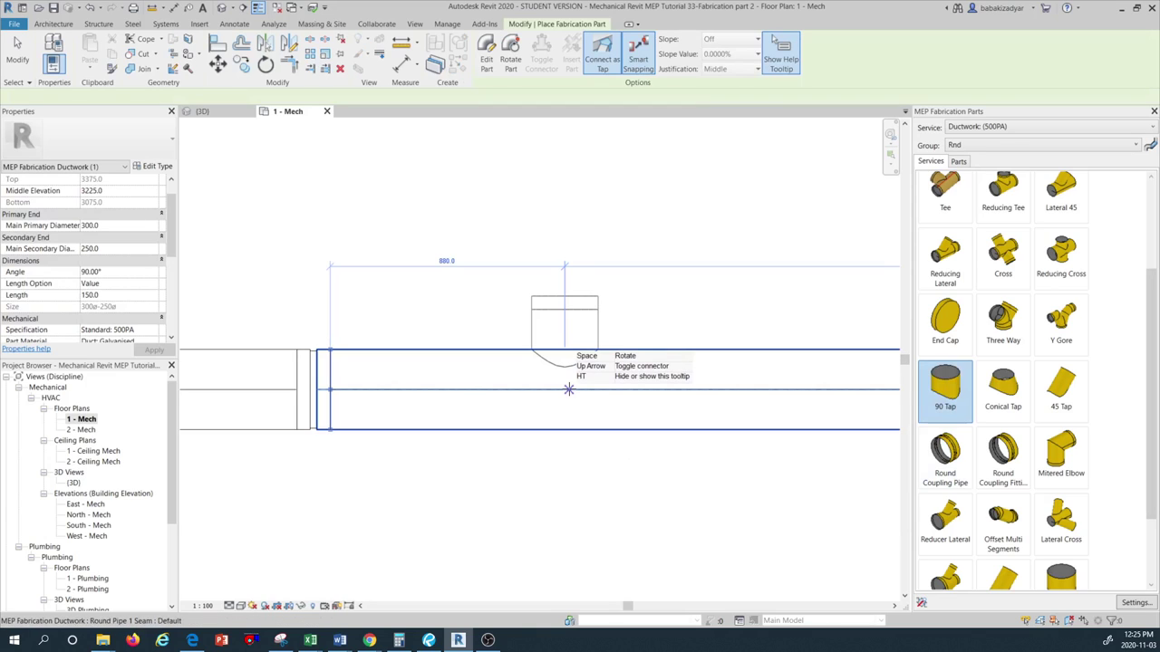
click(568, 389)
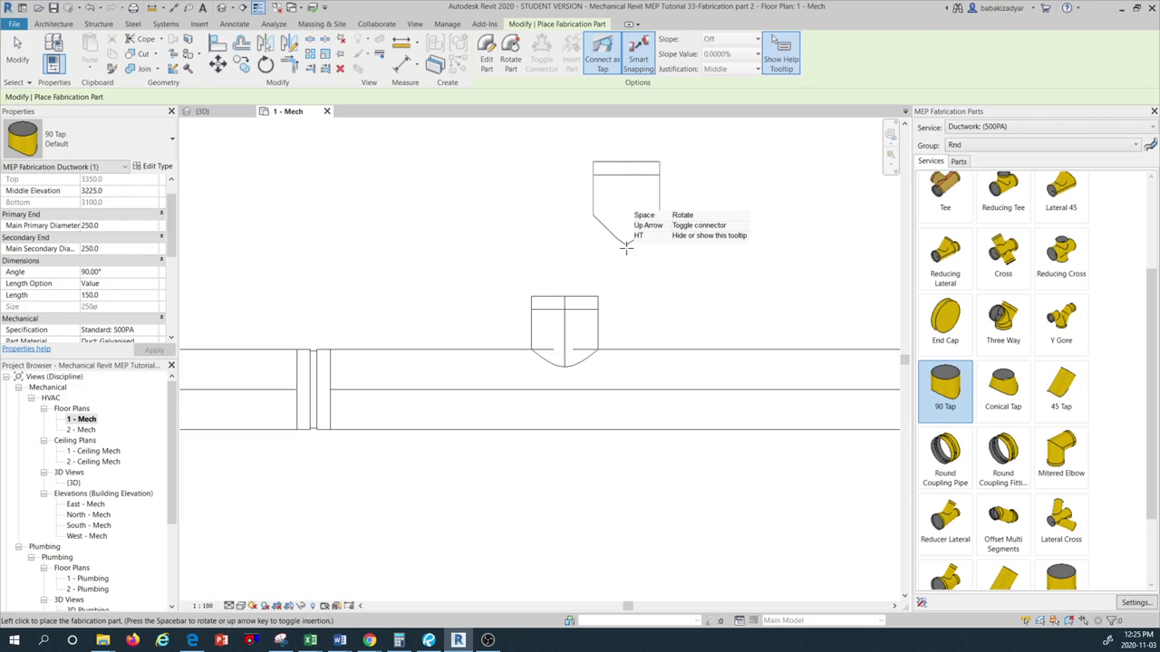
key(Escape)
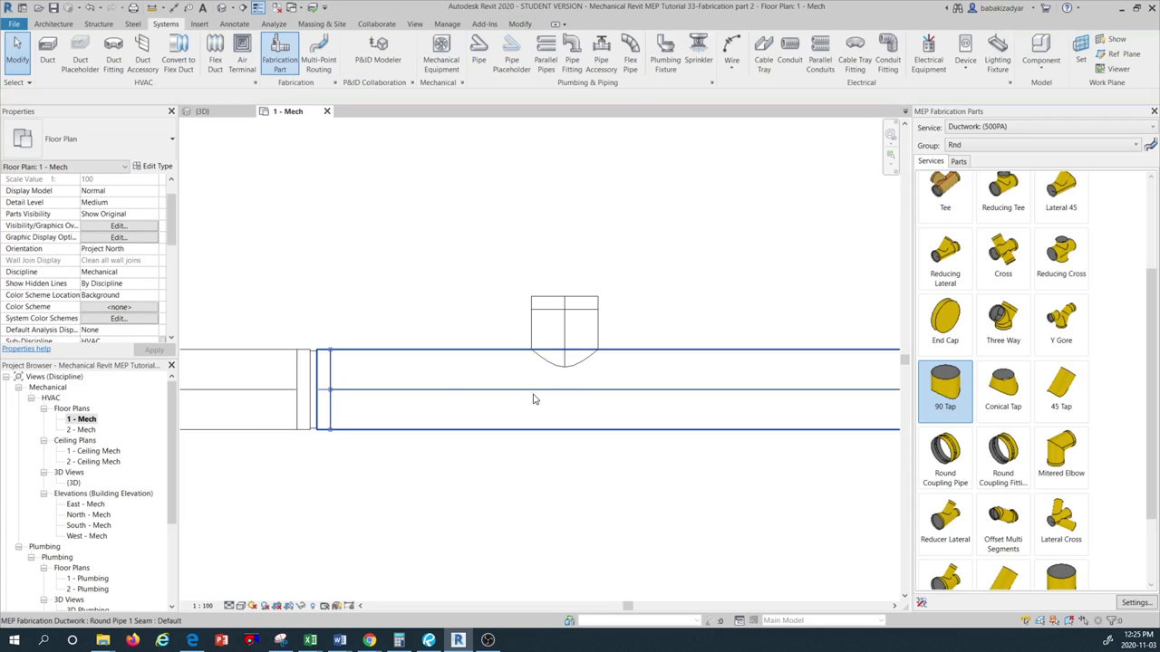
- Rotate the 90 Tap counterclockwise twice so it sits centred on the duct
scroll(532, 399, down, 2)
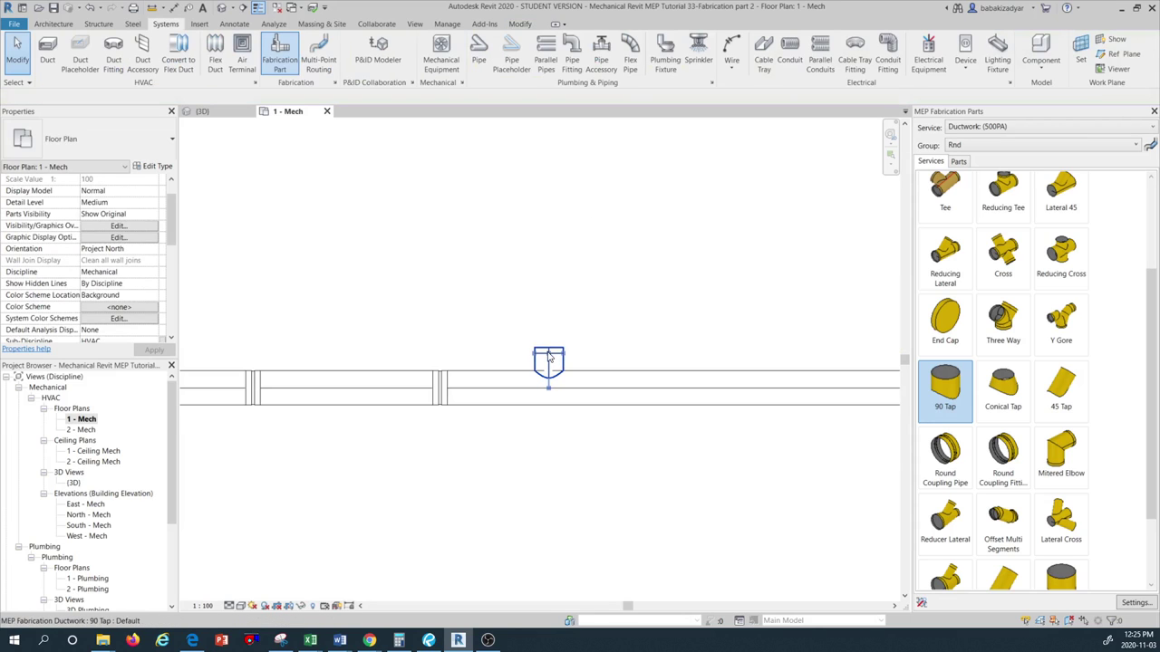
click(548, 358)
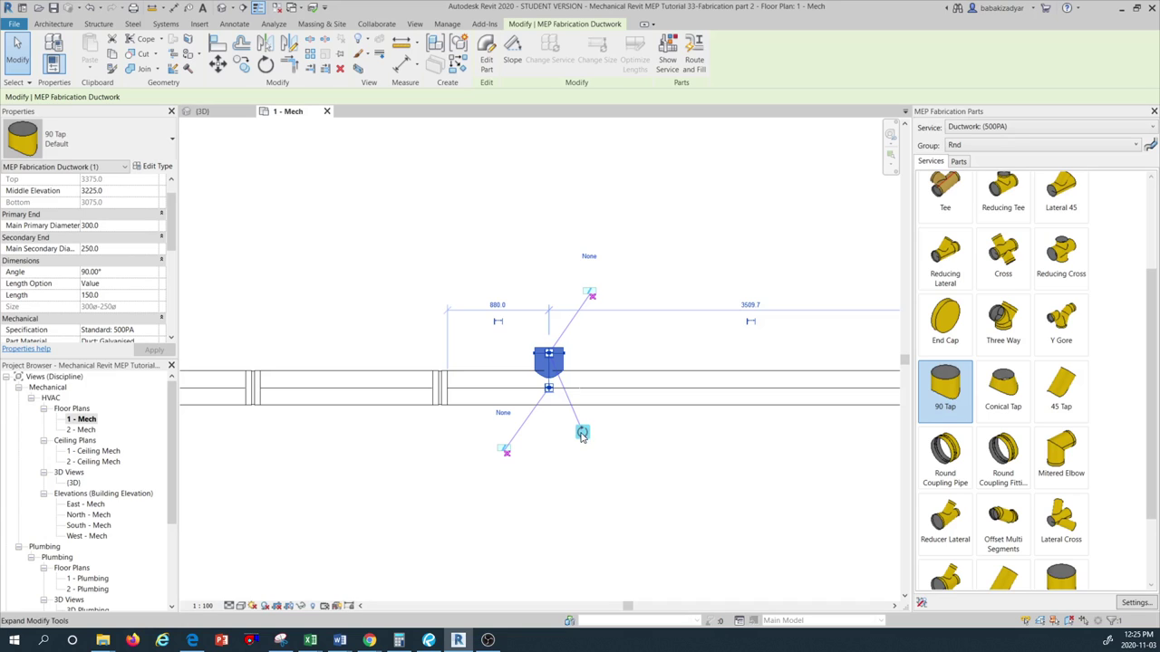
drag(585, 437, 507, 444)
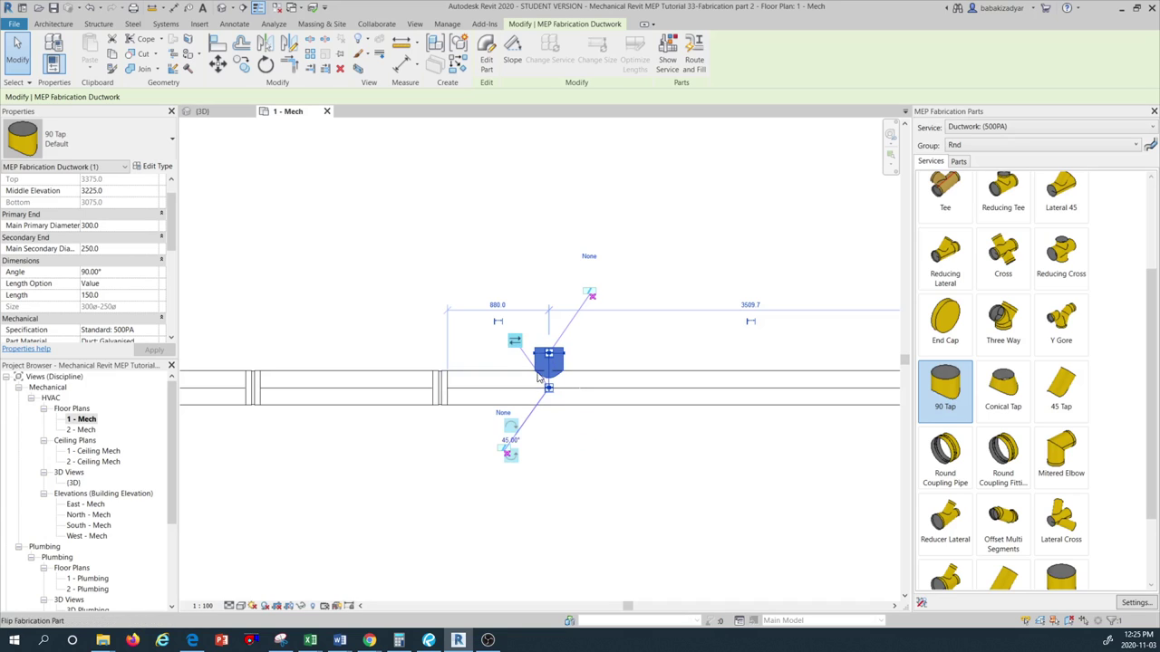
click(511, 460)
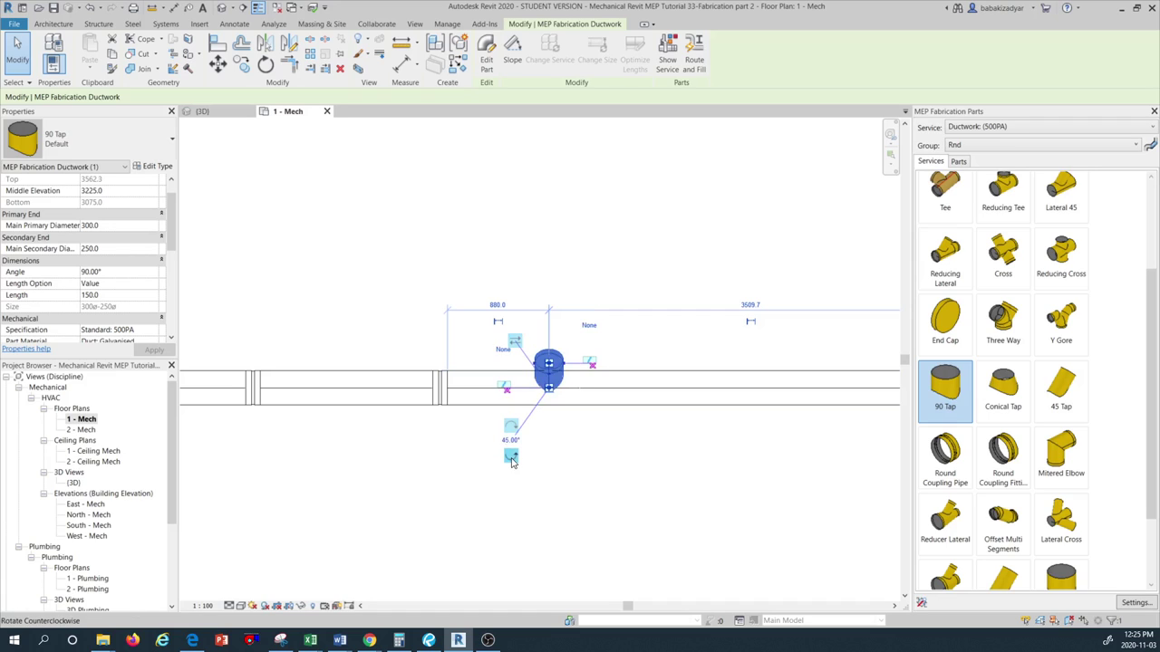
click(511, 460)
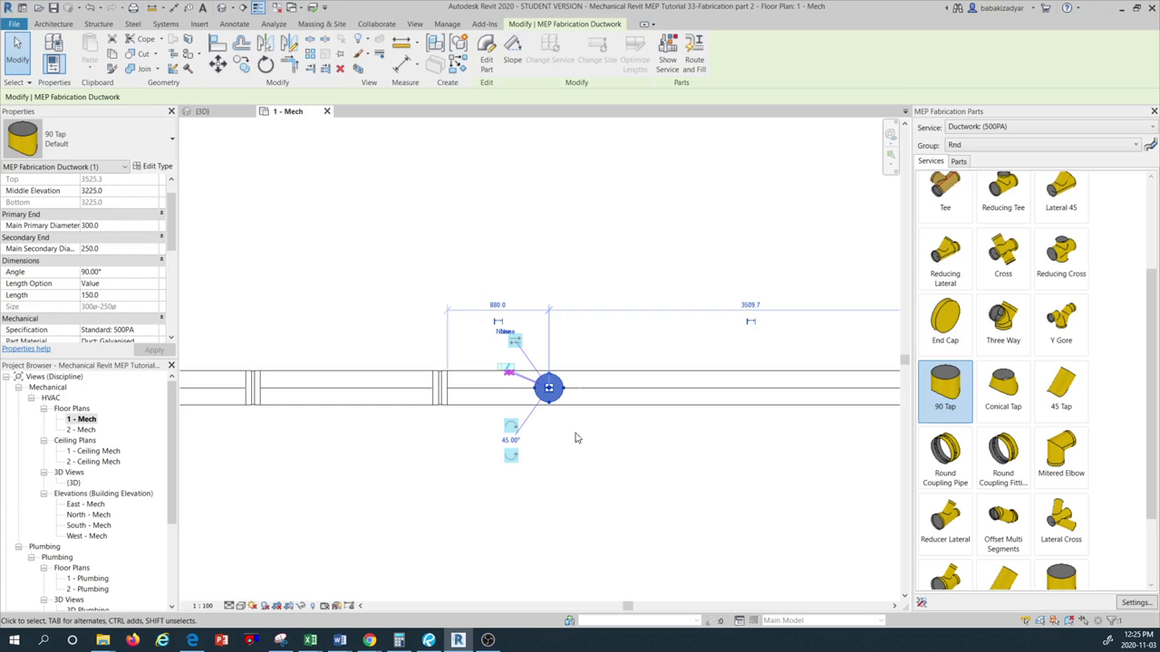
key(Escape)
- Draw a section line across the duct beside the tap and open Section 1
scroll(512, 398, down, 2)
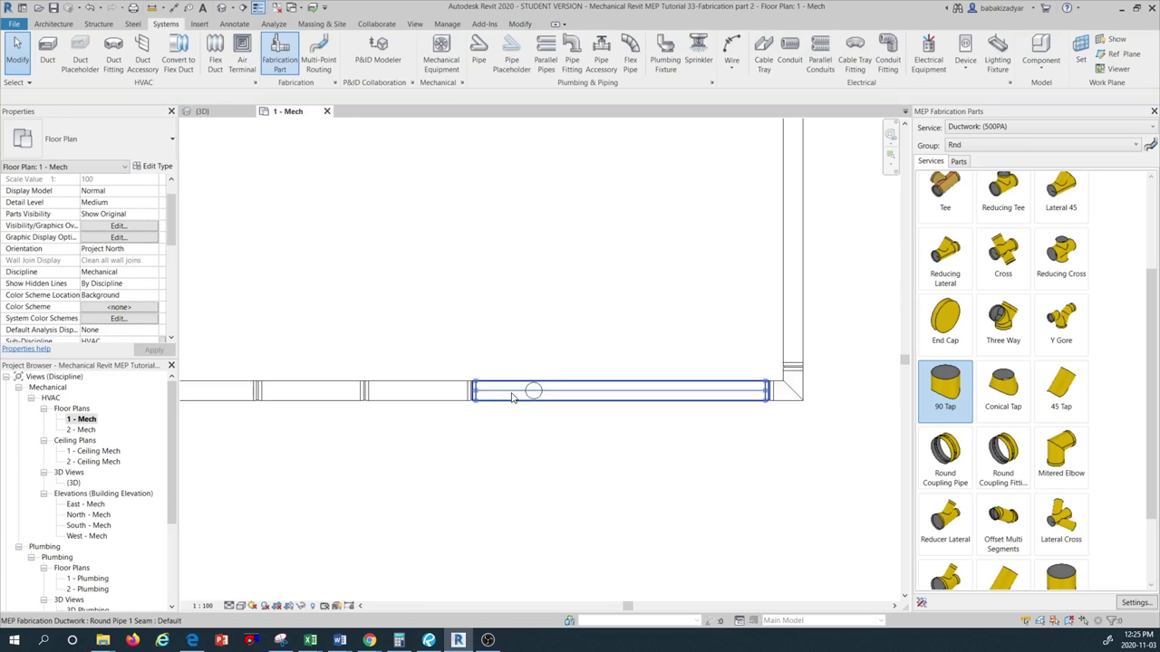
scroll(512, 399, down, 2)
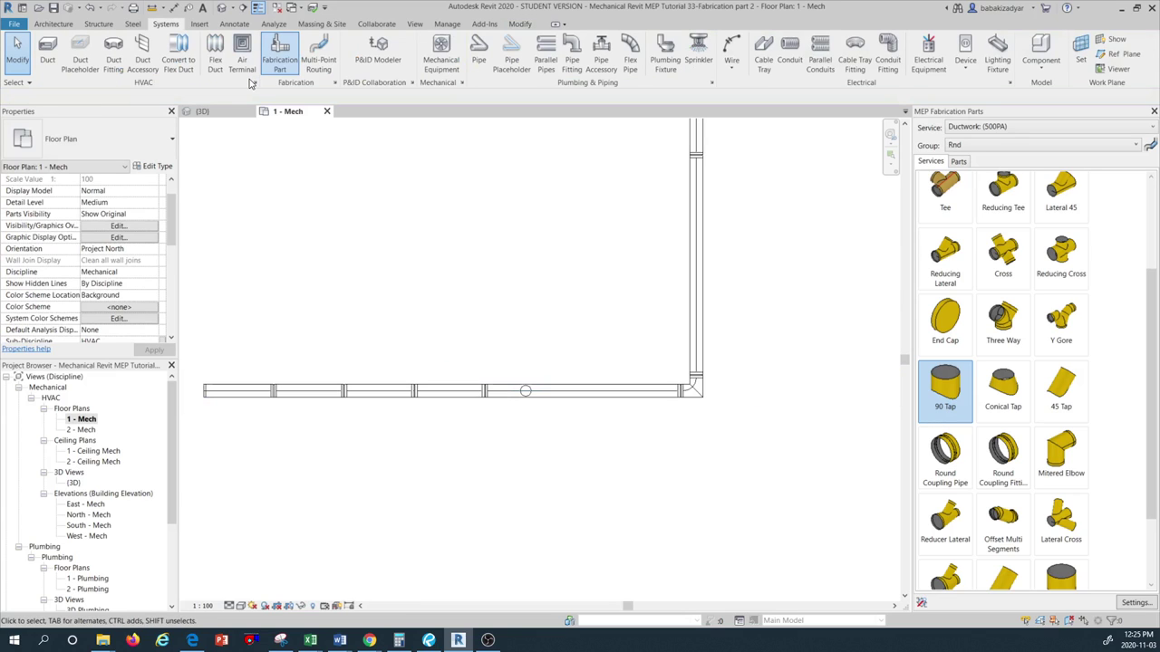
click(220, 9)
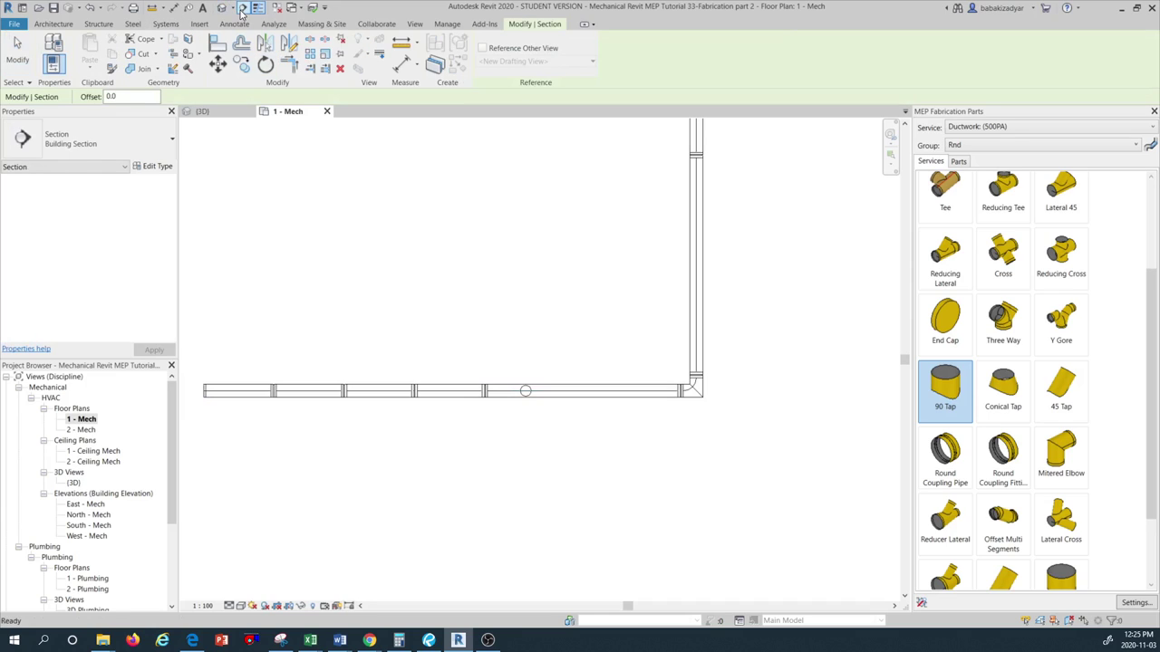
click(472, 424)
click(589, 424)
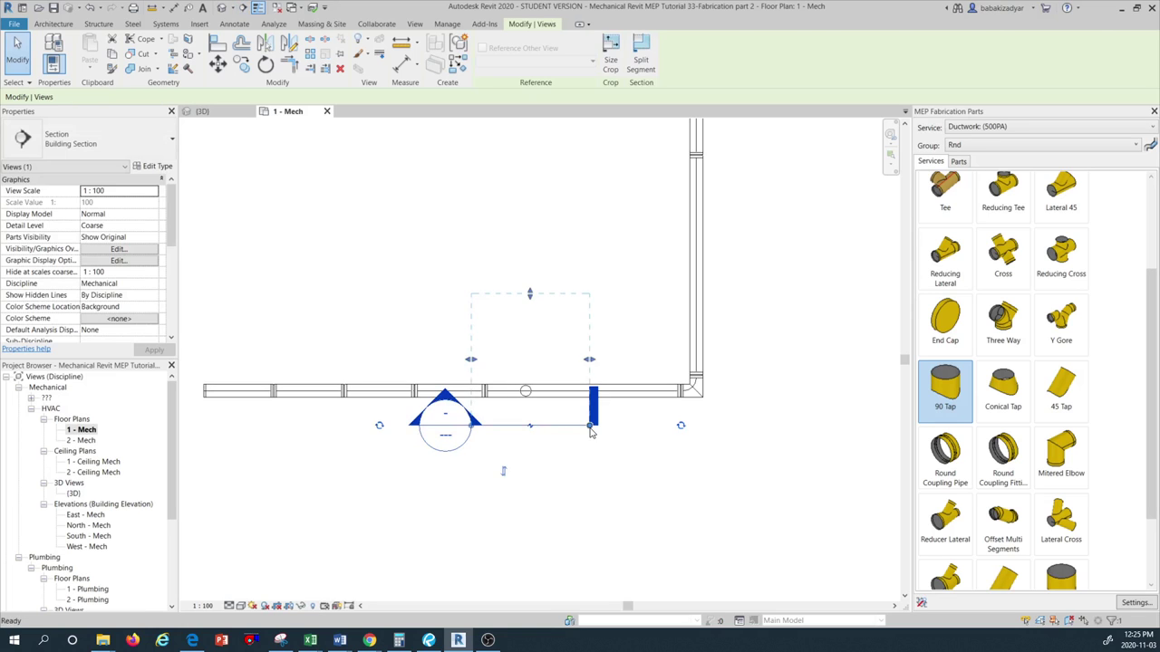
key(Escape)
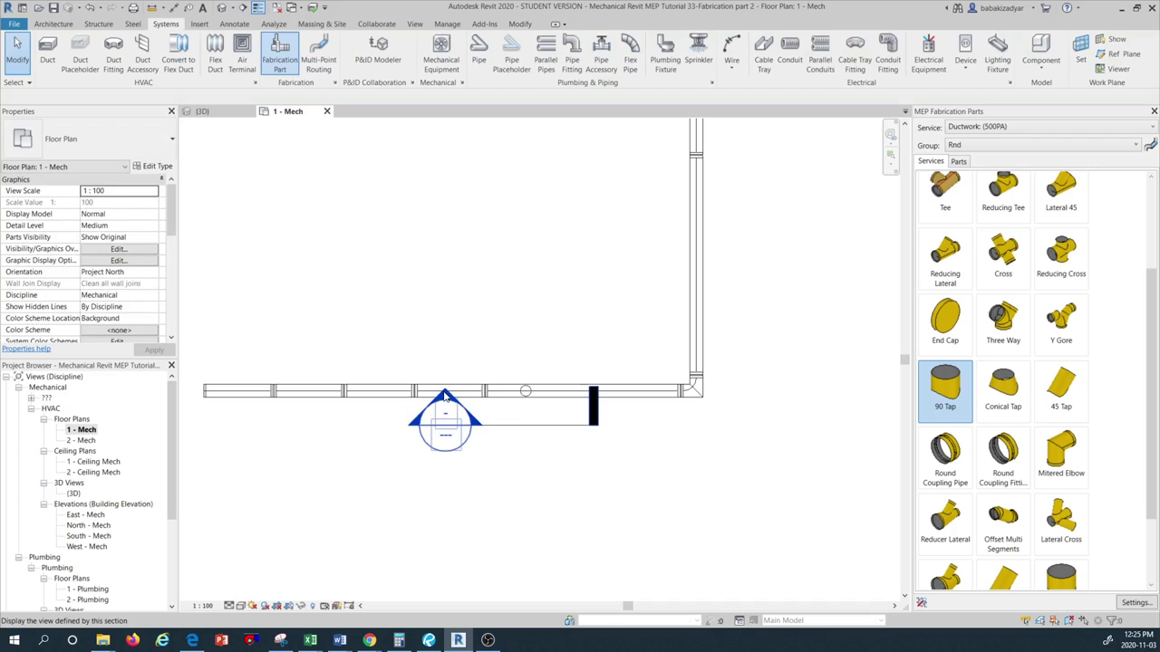
double_click(444, 396)
click(562, 356)
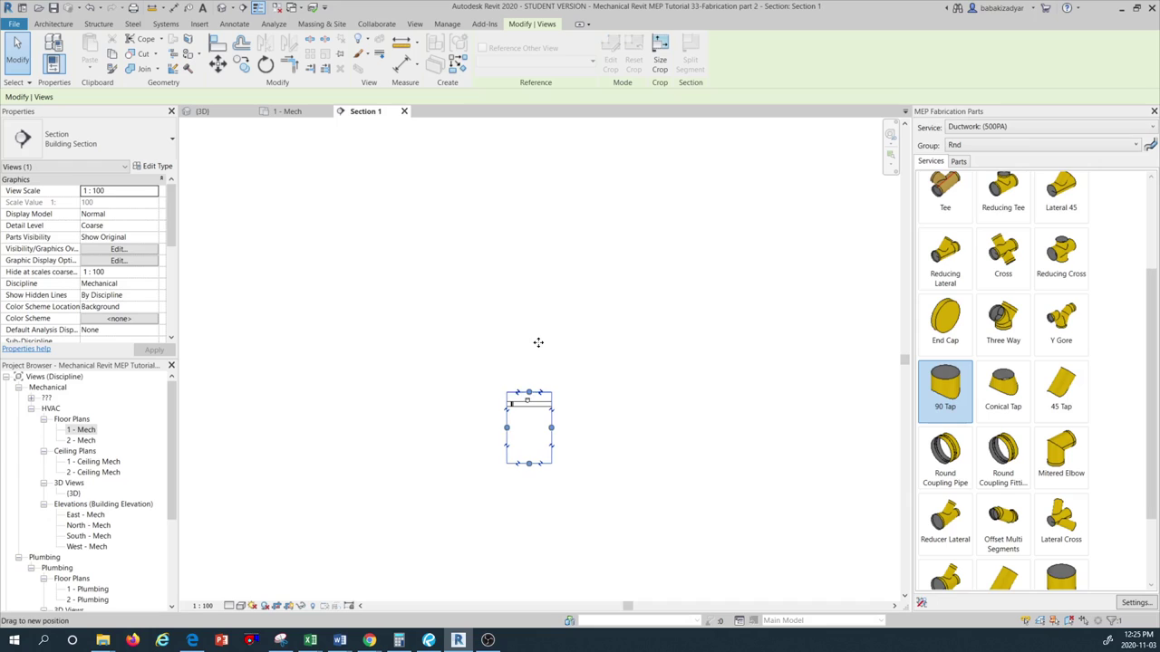
- Multi-point route from the 90 Tap: 2200 up, 2200 left, then 2000 up
drag(538, 342, 521, 385)
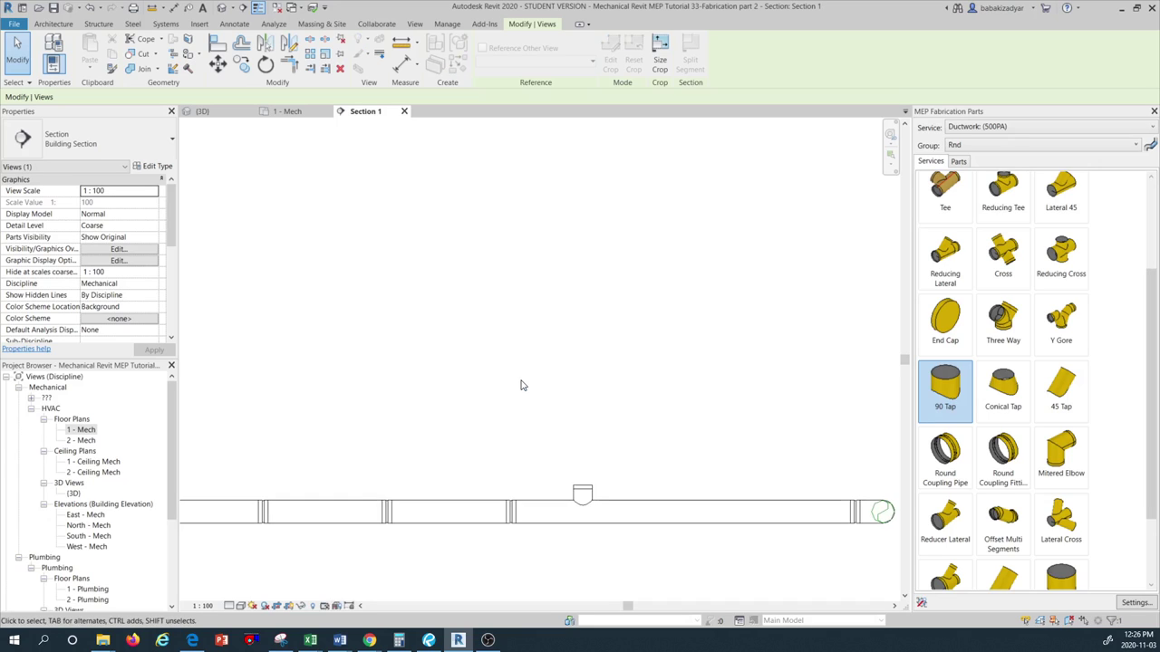
scroll(585, 517, up, 2)
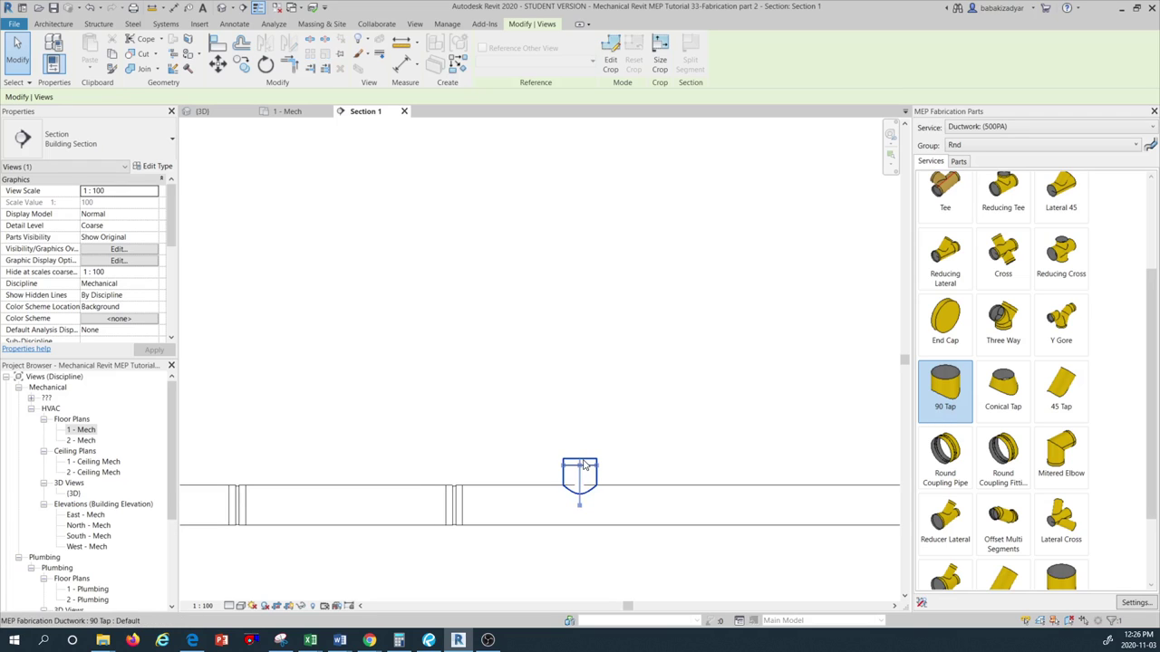
click(584, 464)
right_click(582, 466)
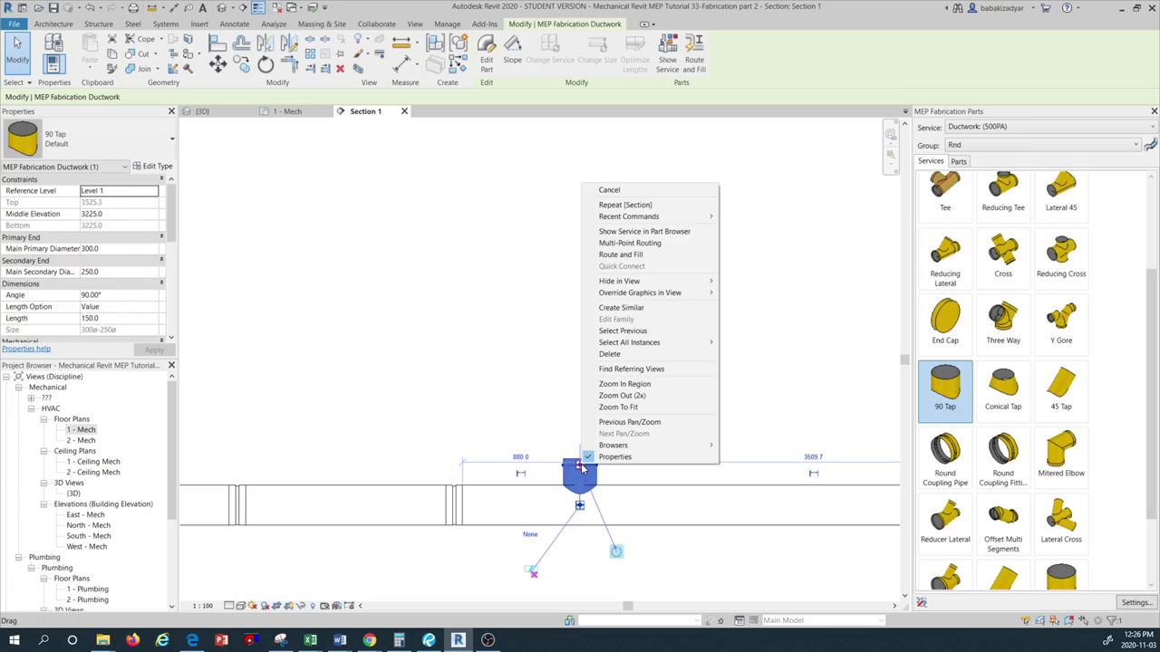
click(671, 246)
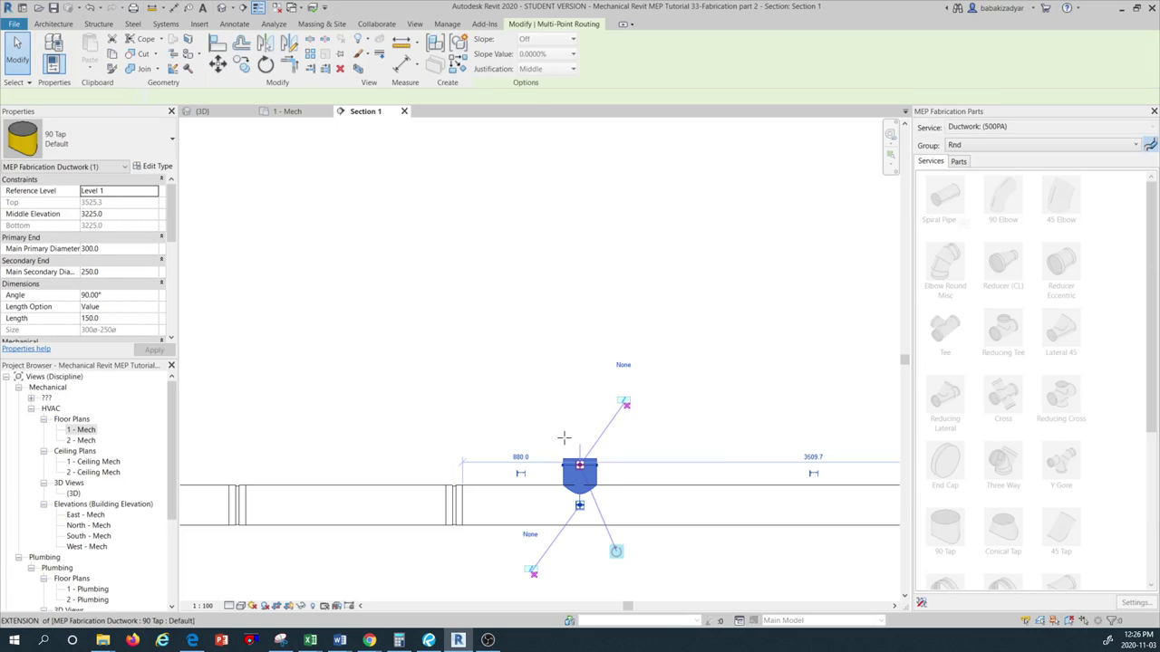
scroll(557, 408, down, 1)
click(577, 450)
scroll(577, 458, down, 1)
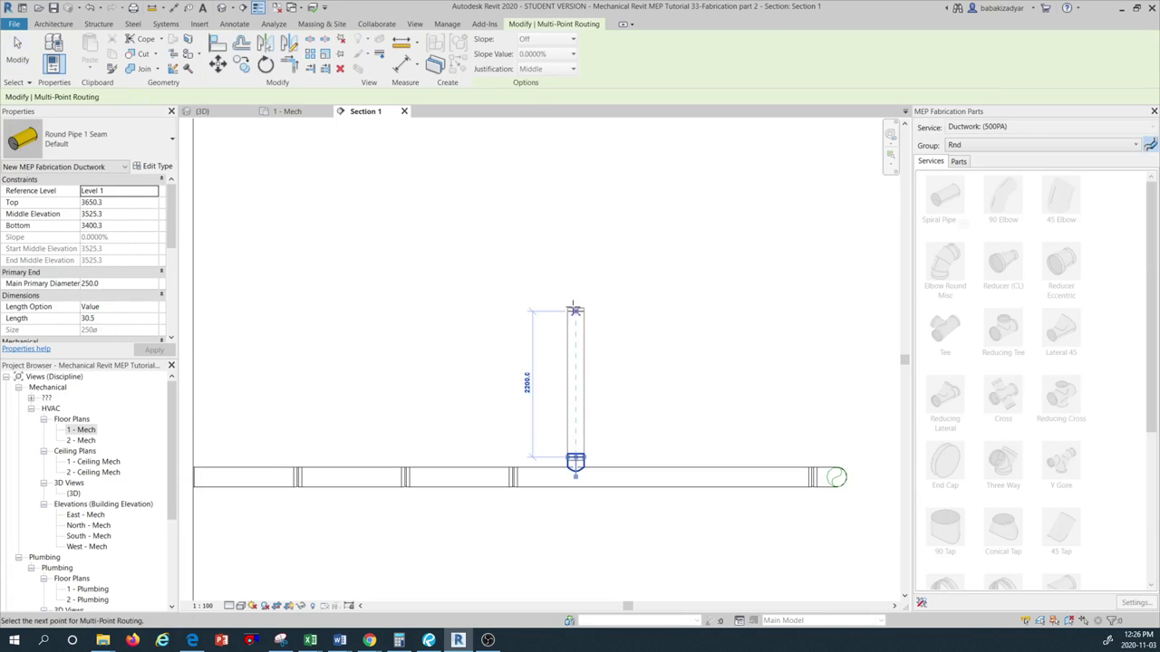
click(536, 304)
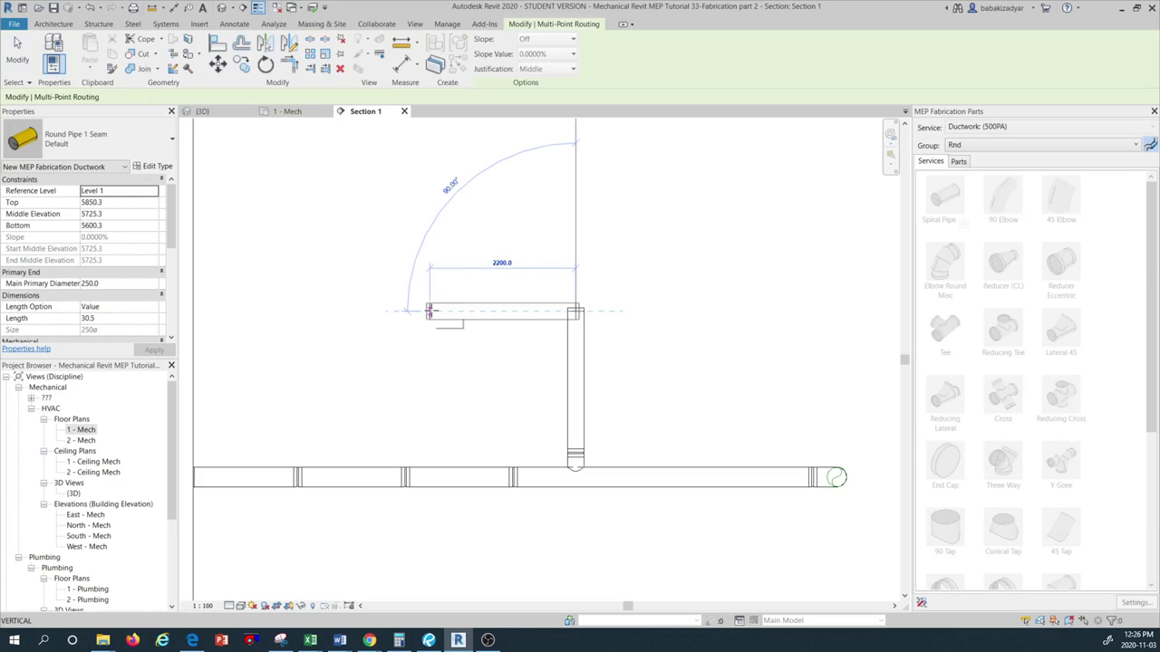
click(437, 210)
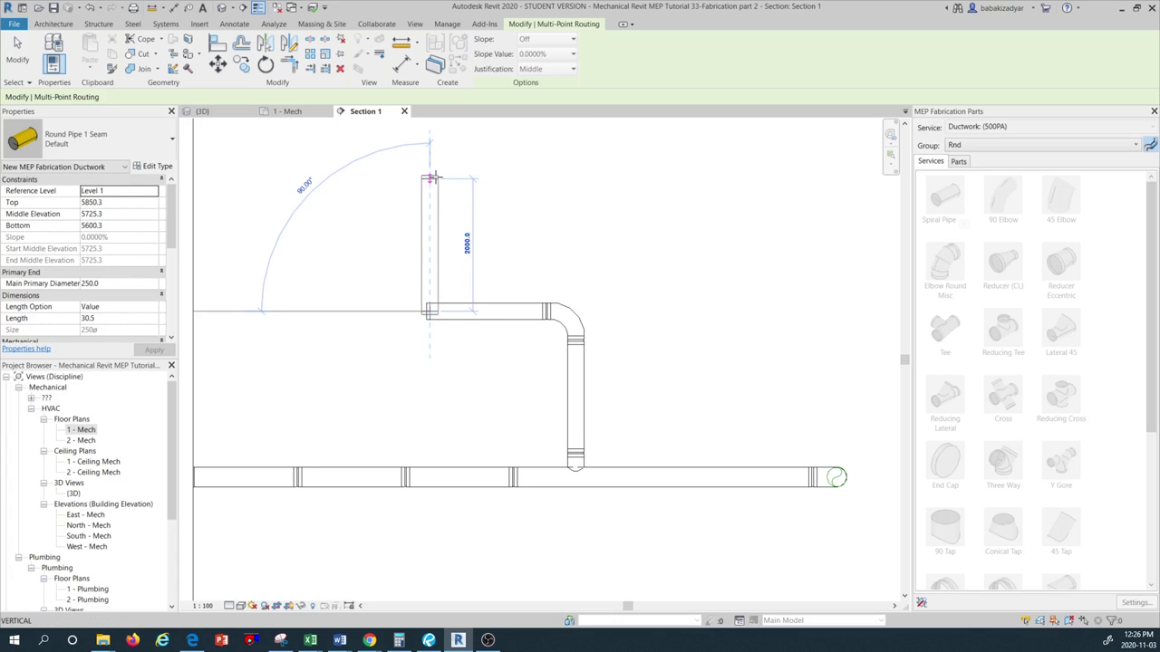
click(432, 178)
key(Escape)
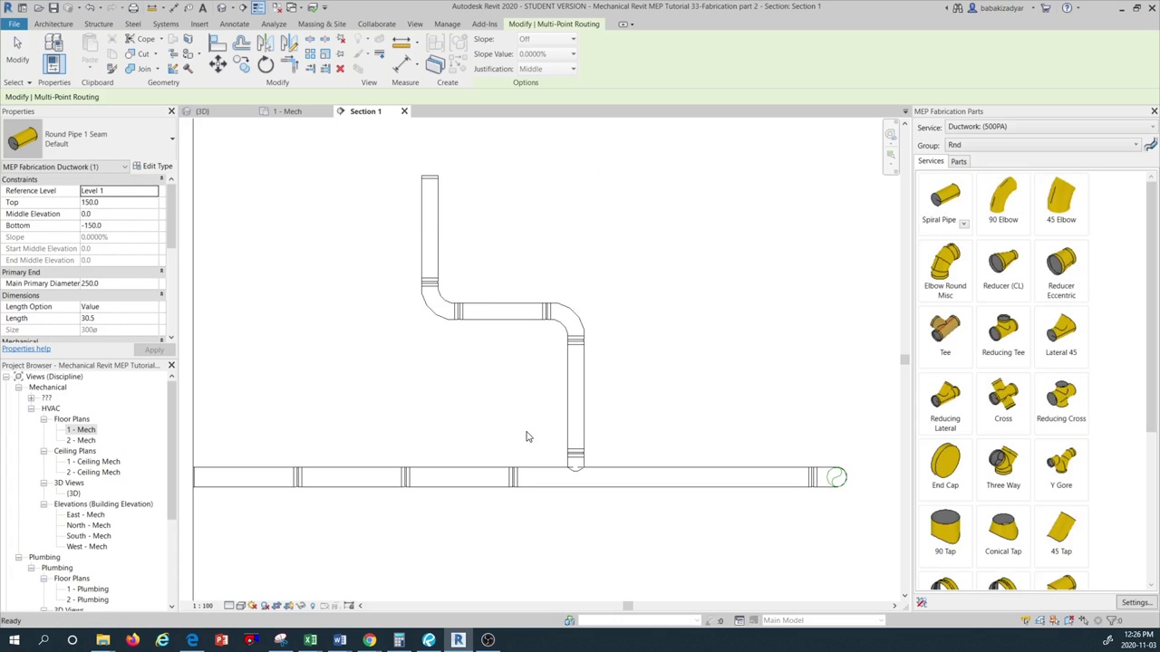
- Leave routing mode and open the Default 3D View of the duct network
scroll(525, 438, down, 5)
key(Escape)
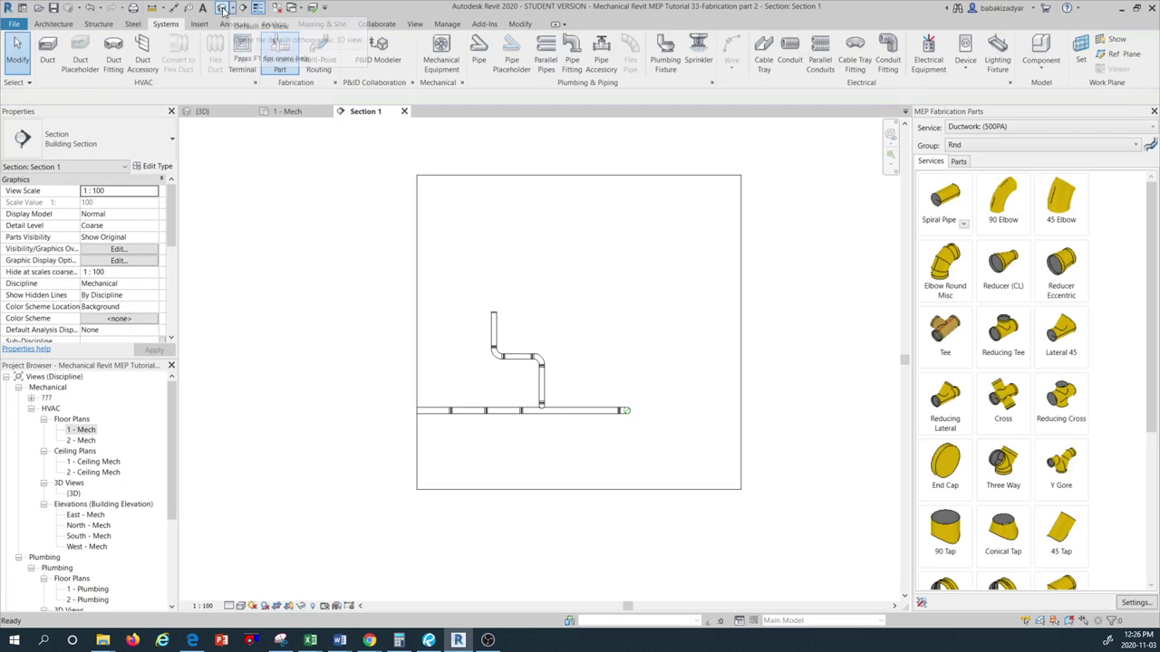
click(223, 11)
scroll(426, 354, down, 2)
scroll(648, 290, down, 2)
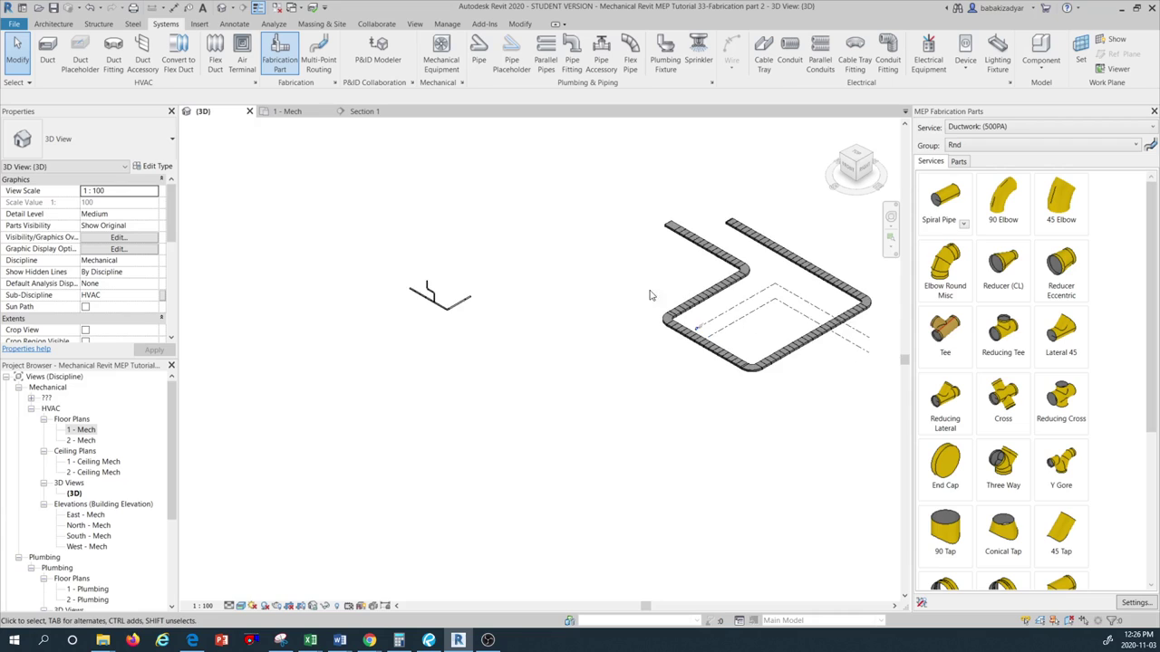
scroll(365, 292, up, 3)
scroll(426, 277, up, 3)
scroll(530, 333, up, 5)
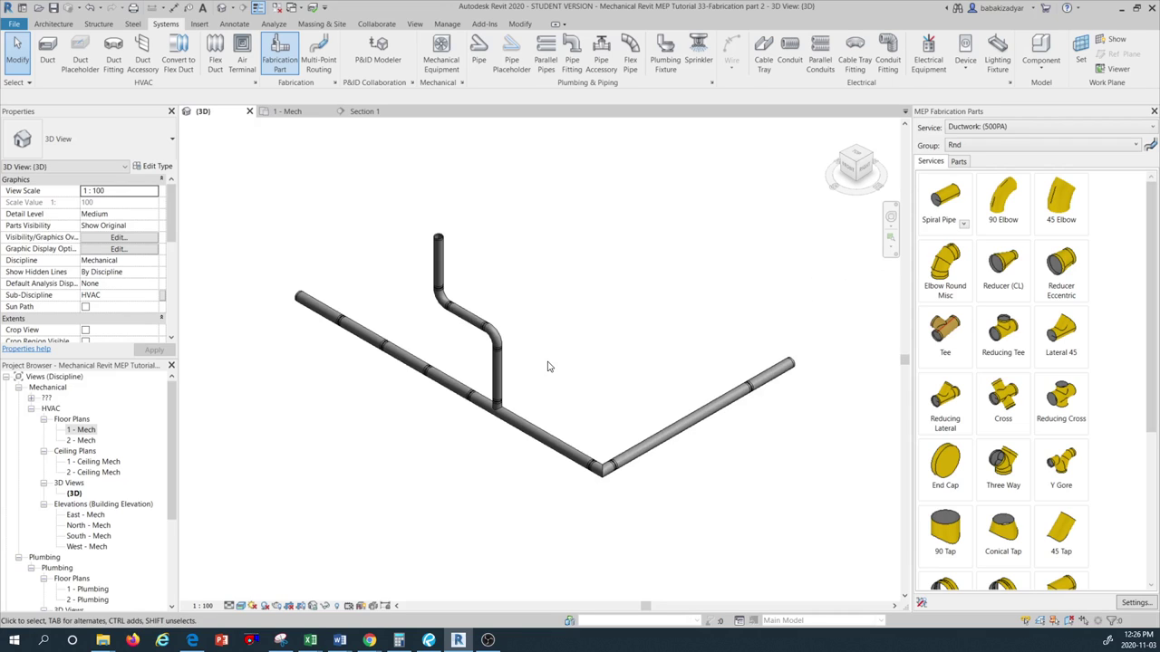
scroll(521, 351, up, 2)
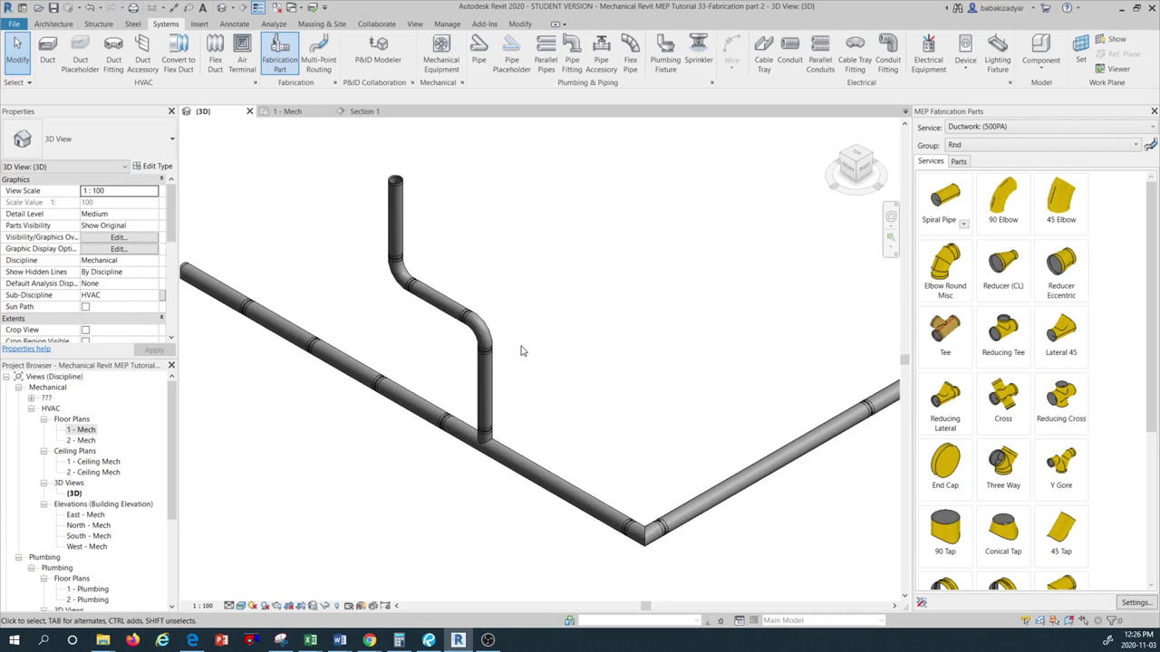
- Set the 3D view's visual style to Hidden Line
click(241, 606)
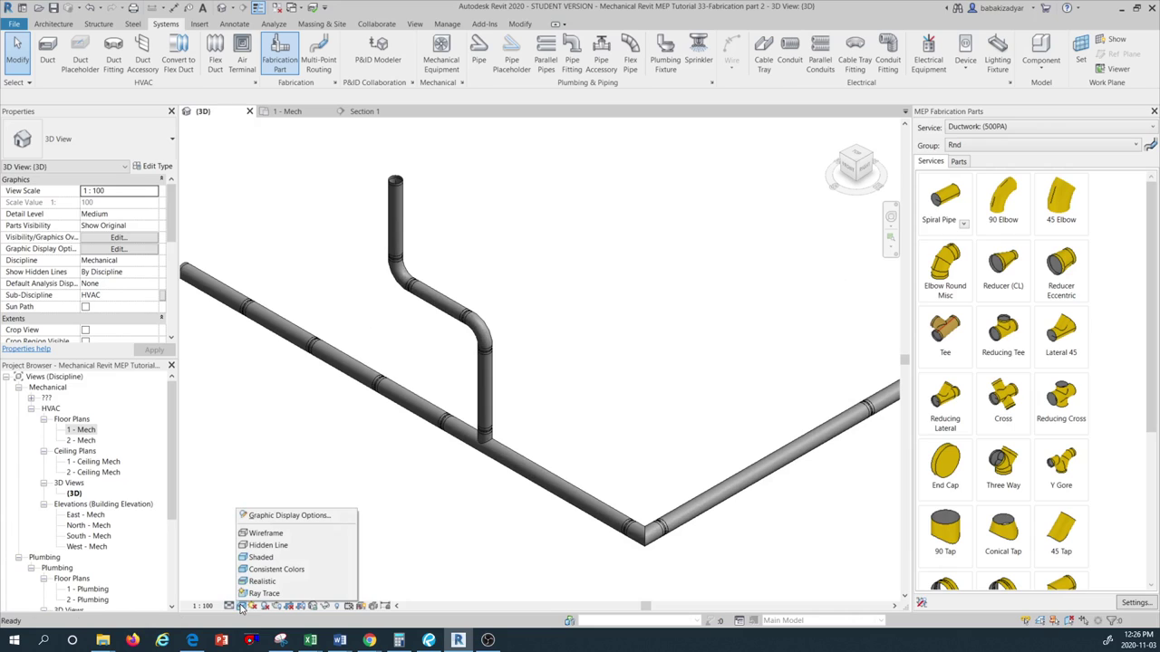
click(285, 549)
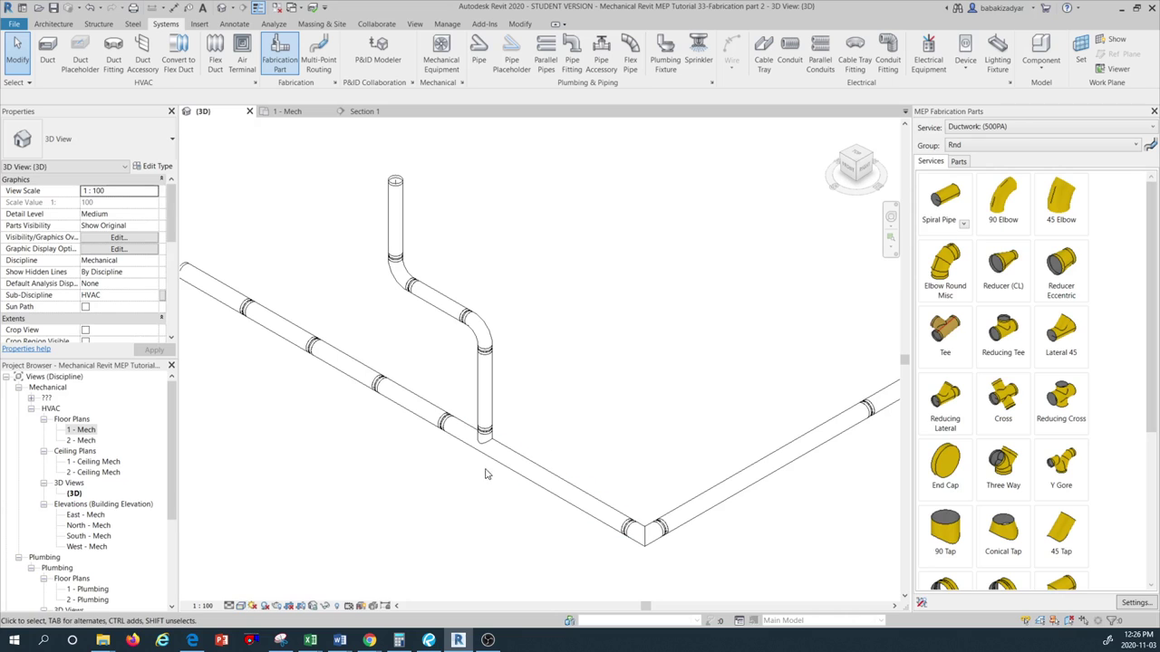
scroll(485, 471, down, 2)
scroll(499, 399, down, 2)
scroll(502, 453, up, 1)
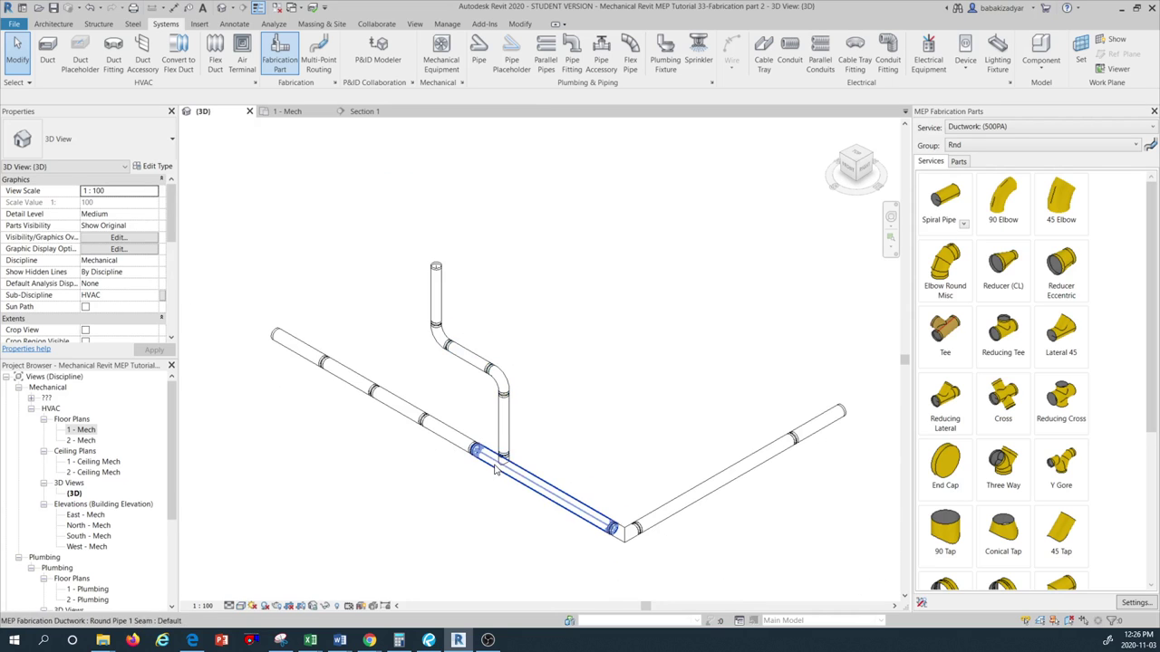
scroll(504, 457, up, 1)
scroll(490, 422, up, 1)
scroll(490, 422, down, 3)
scroll(483, 426, down, 2)
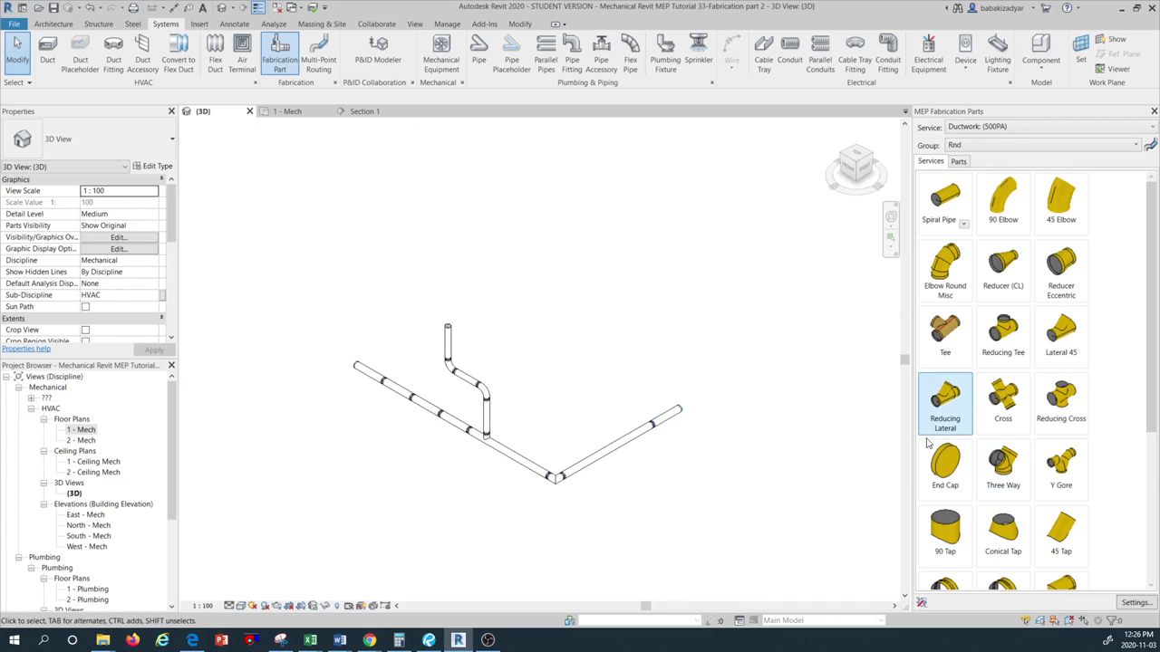
- Pick the Shoe fabrication part and switch to the 1 - Mech floor plan
scroll(1065, 407, down, 2)
scroll(1066, 407, down, 1)
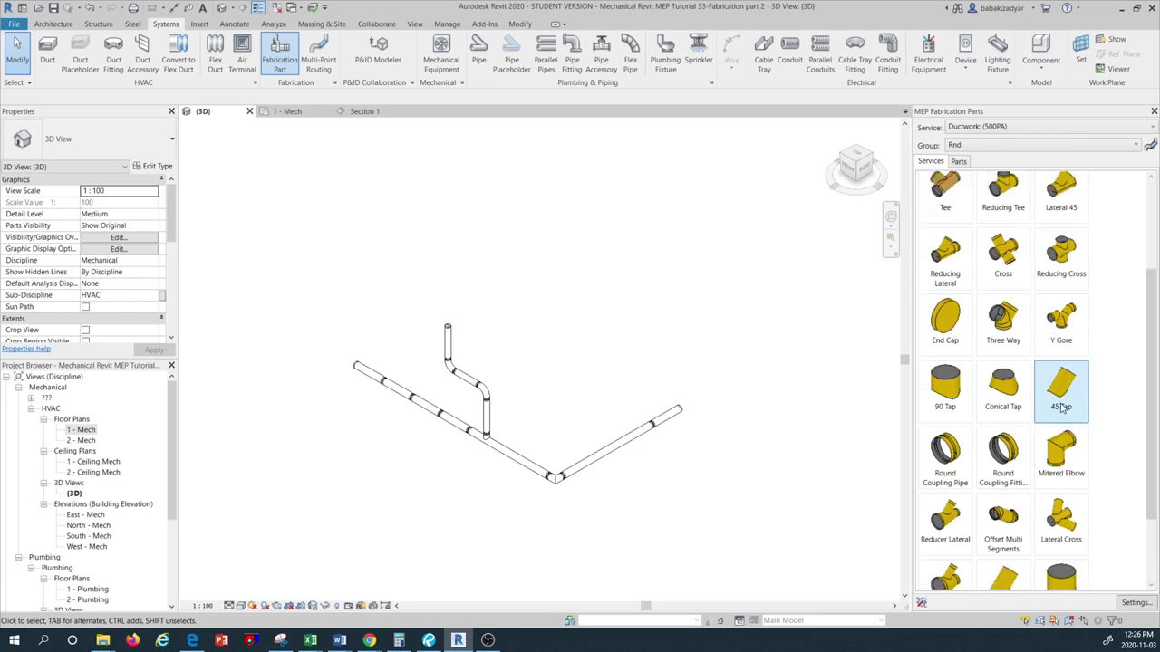
scroll(1063, 409, down, 1)
scroll(1062, 409, down, 1)
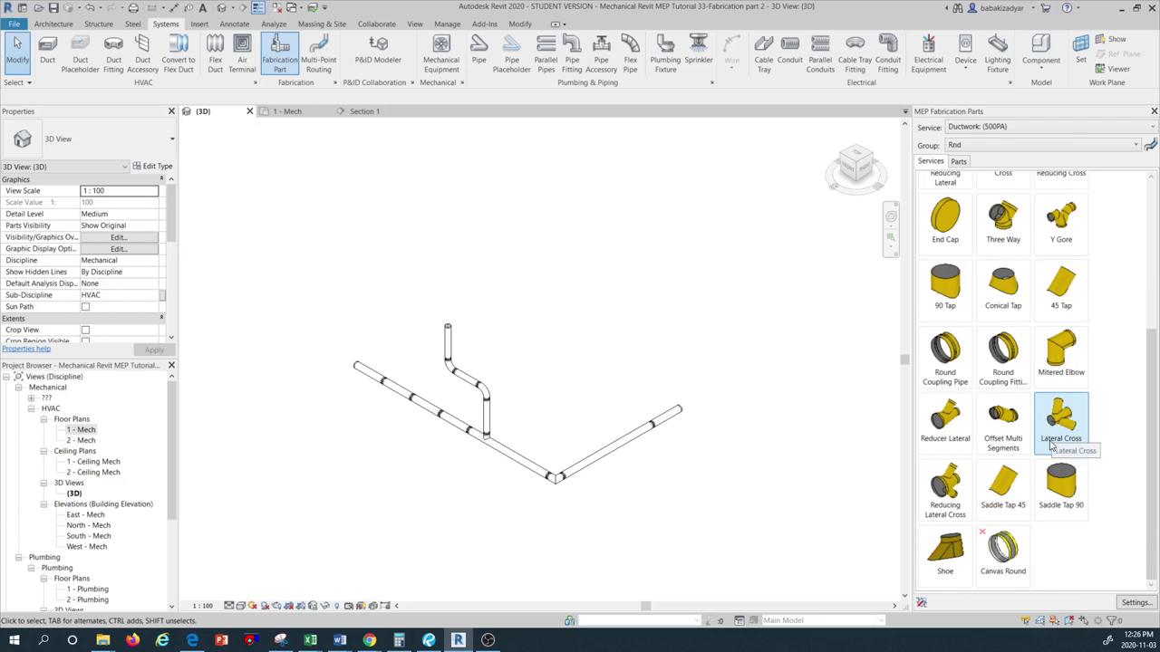
click(955, 560)
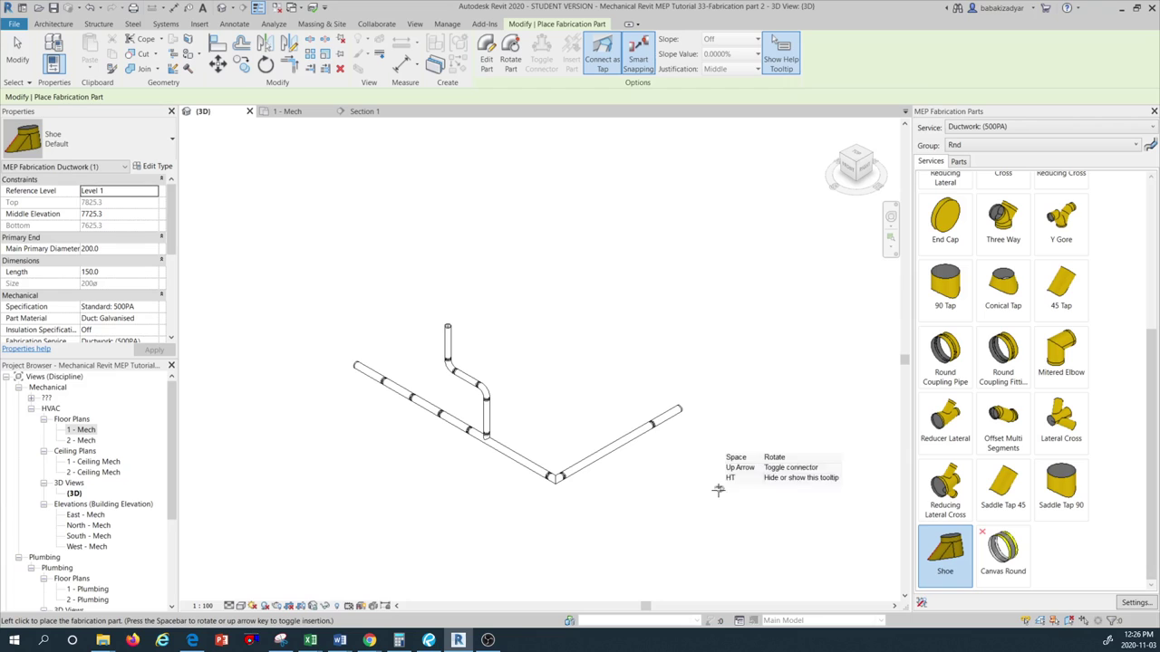
scroll(587, 458, up, 2)
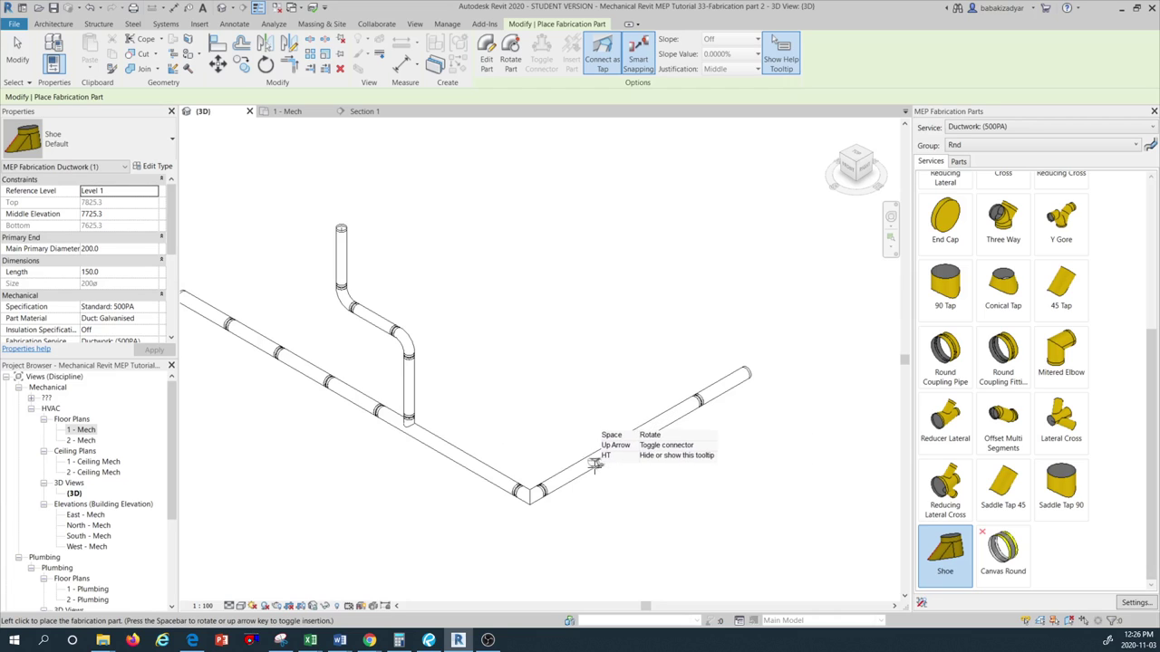
double_click(80, 429)
key(Escape)
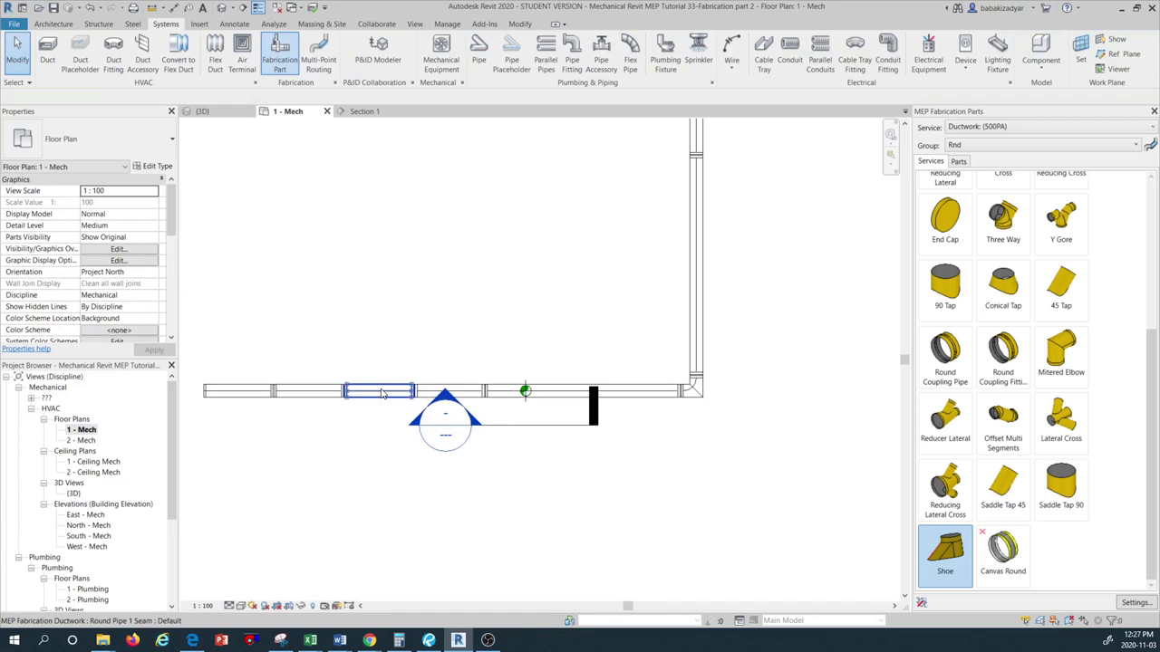
- Place a Shoe fitting on the main round duct, then cancel further placement
click(1062, 496)
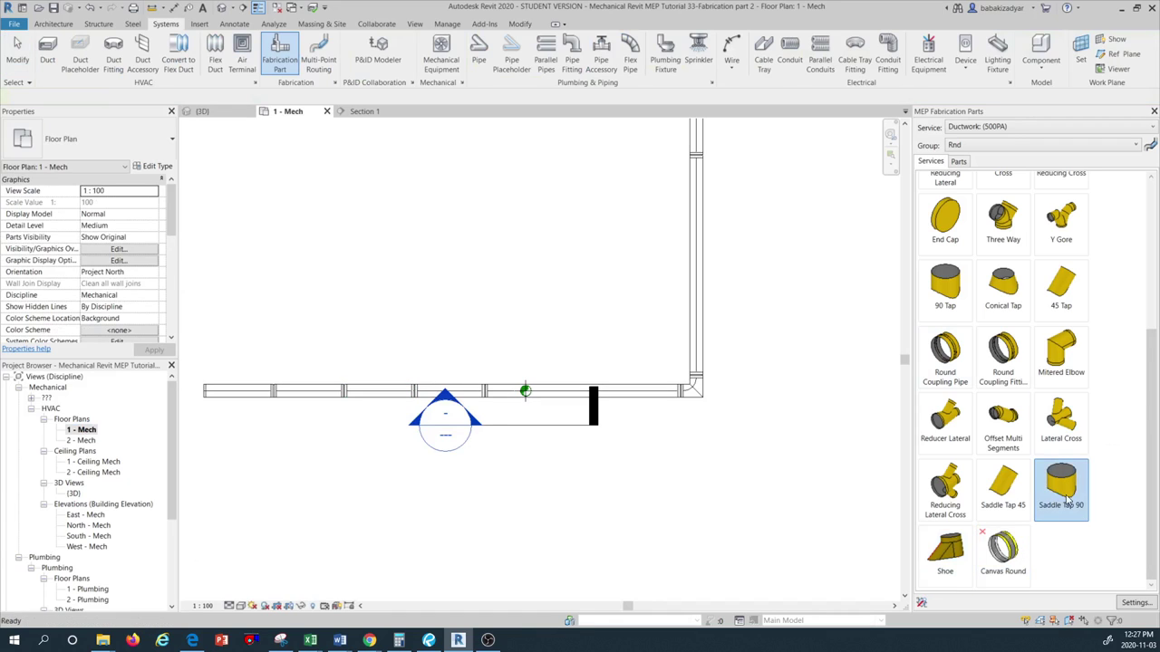
click(947, 554)
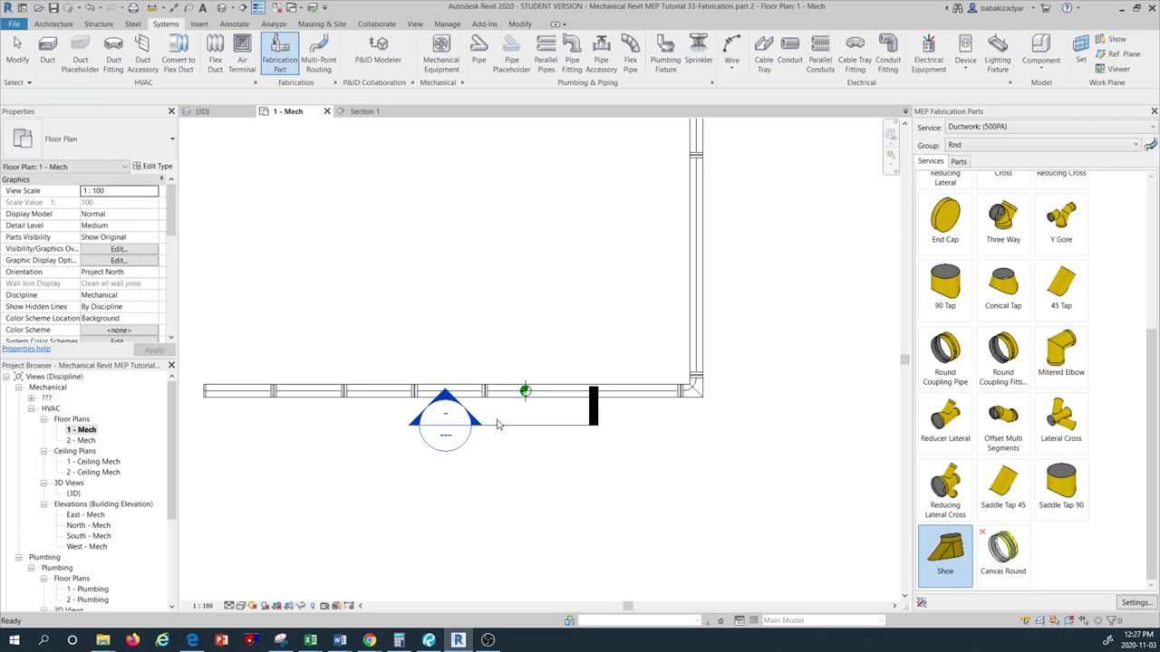
scroll(302, 397, up, 2)
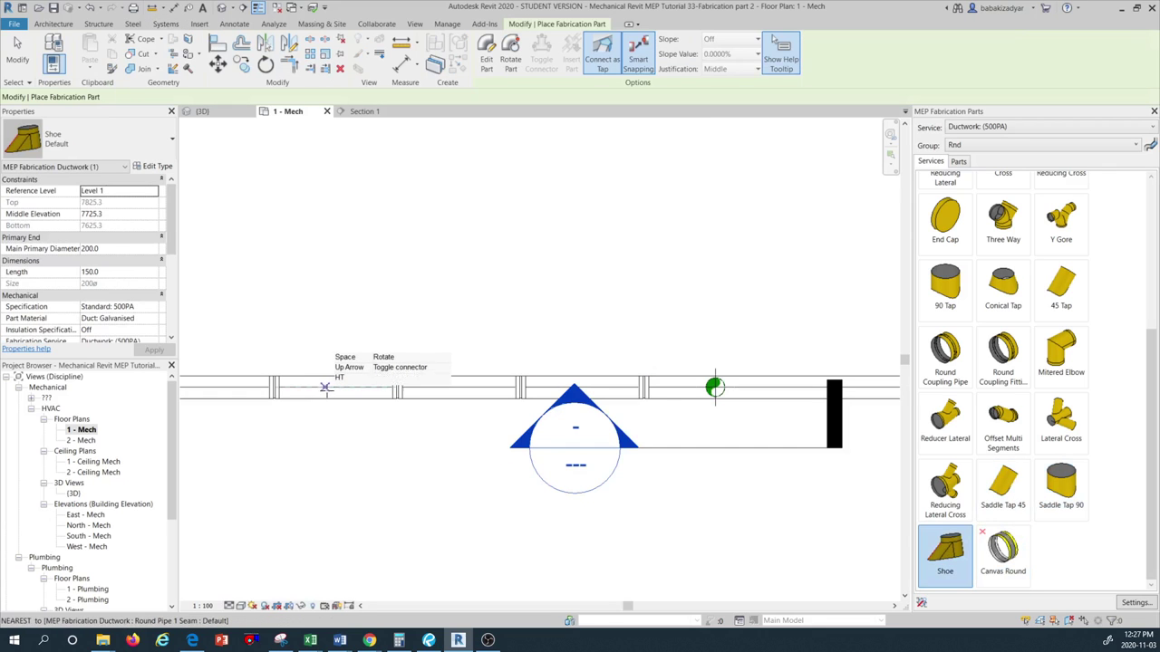
click(327, 387)
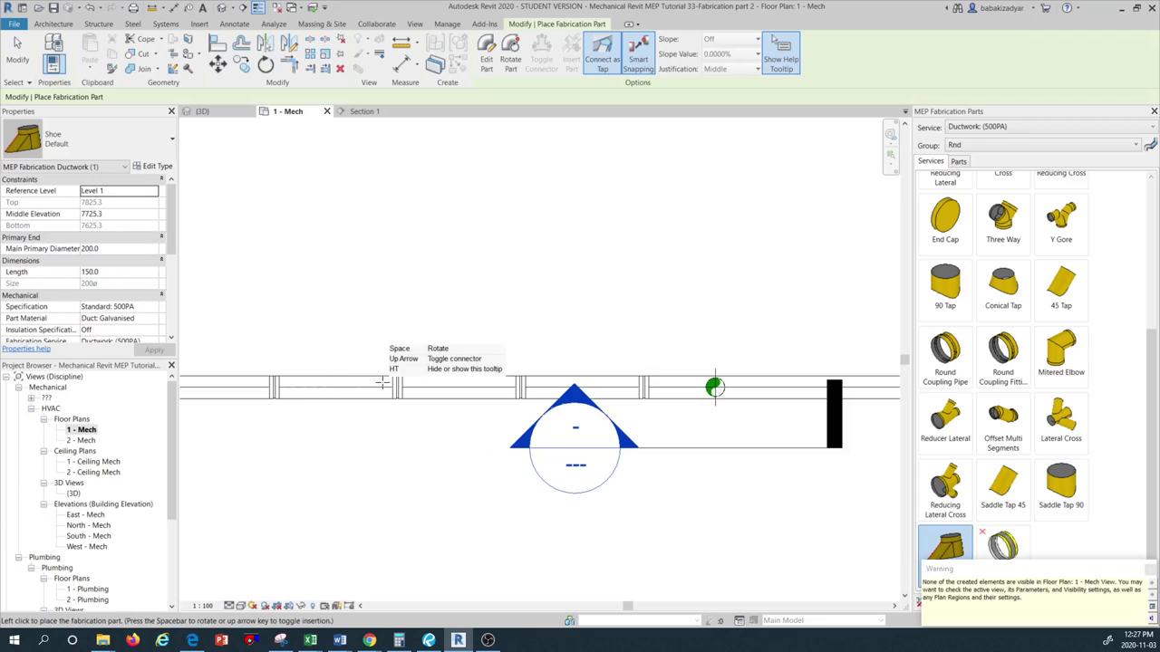
click(699, 390)
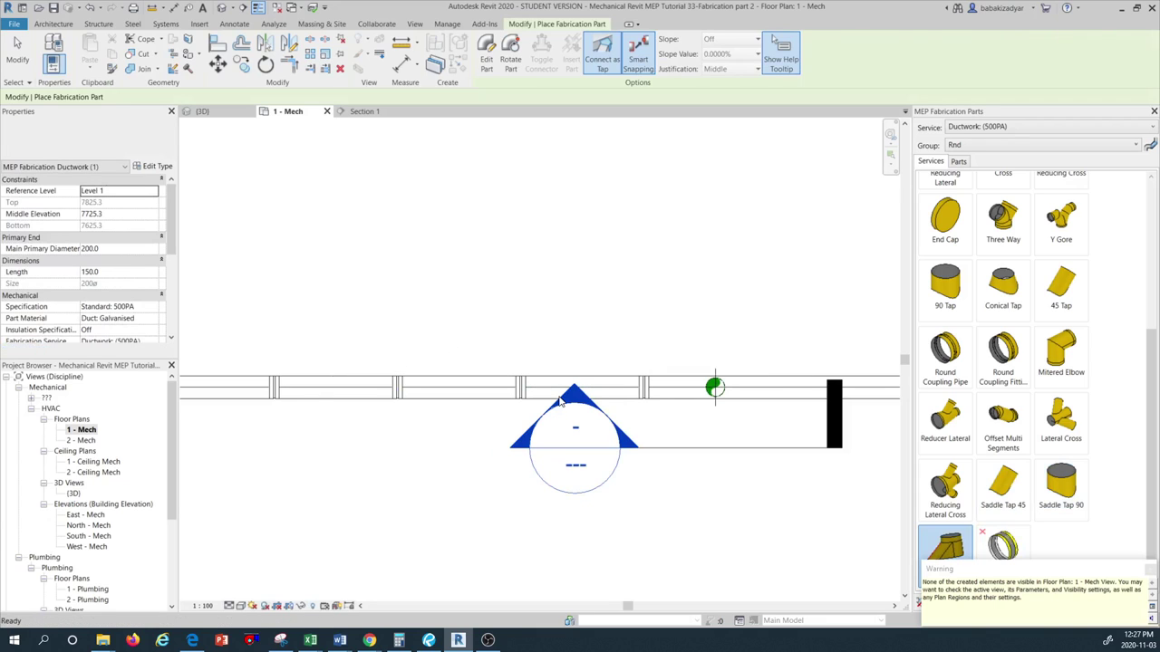
key(Escape)
key(Escape)
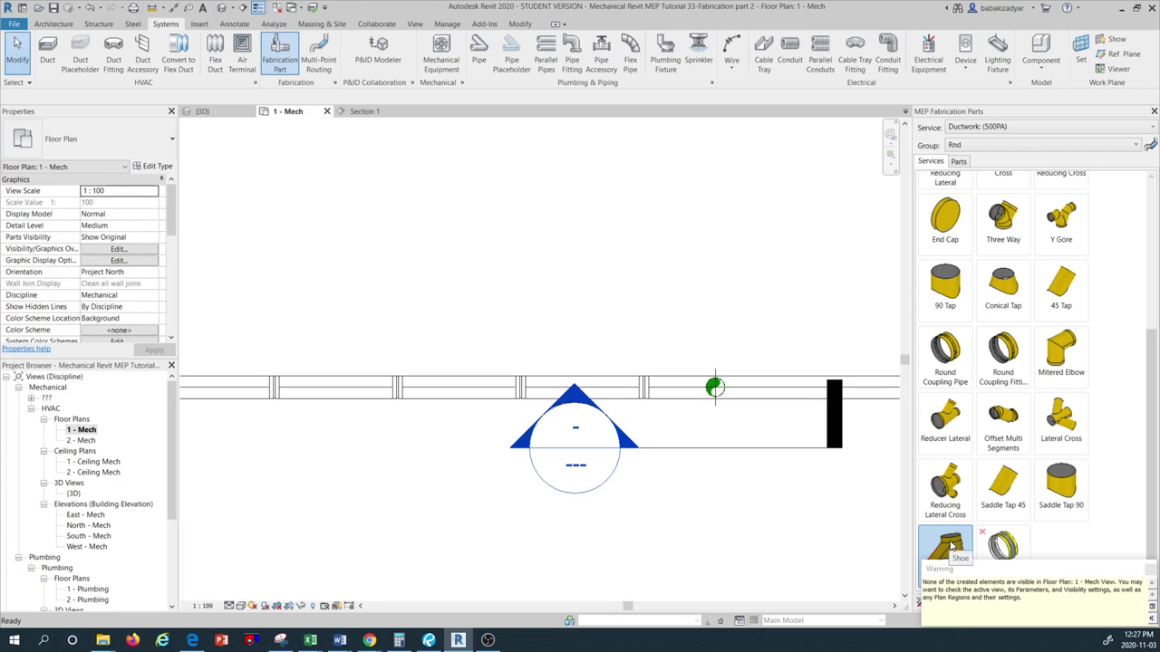
click(950, 546)
scroll(535, 362, down, 1)
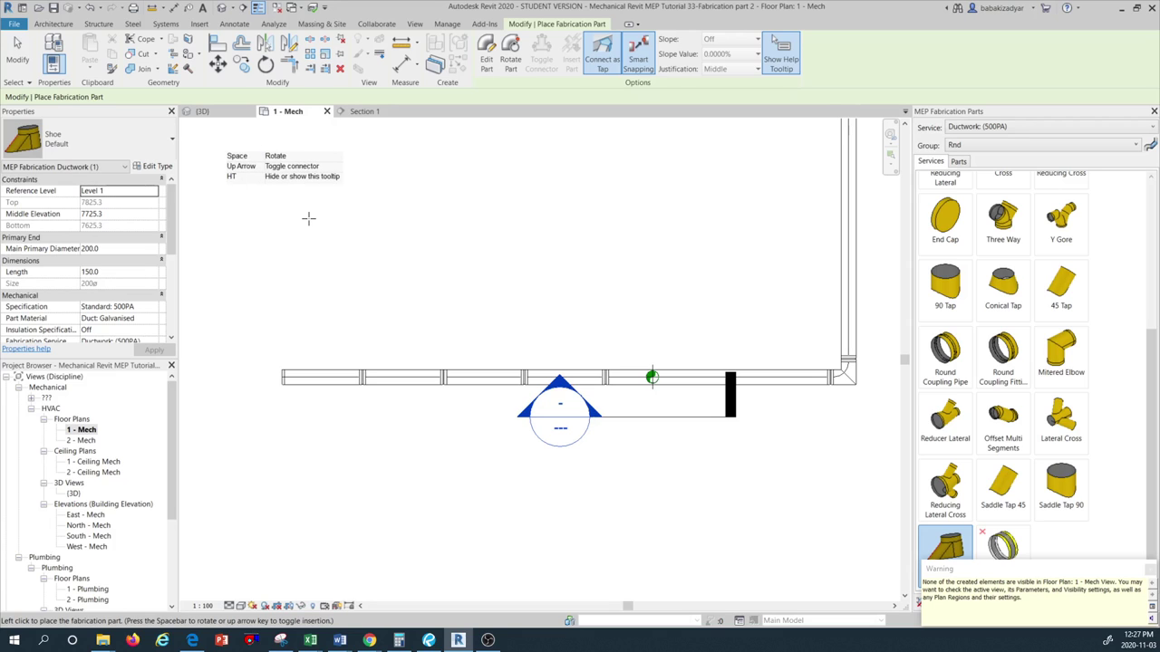
key(Escape)
- Give the Shoe a 3225 mm Middle Elevation and place it on the main duct left of the tap
click(470, 376)
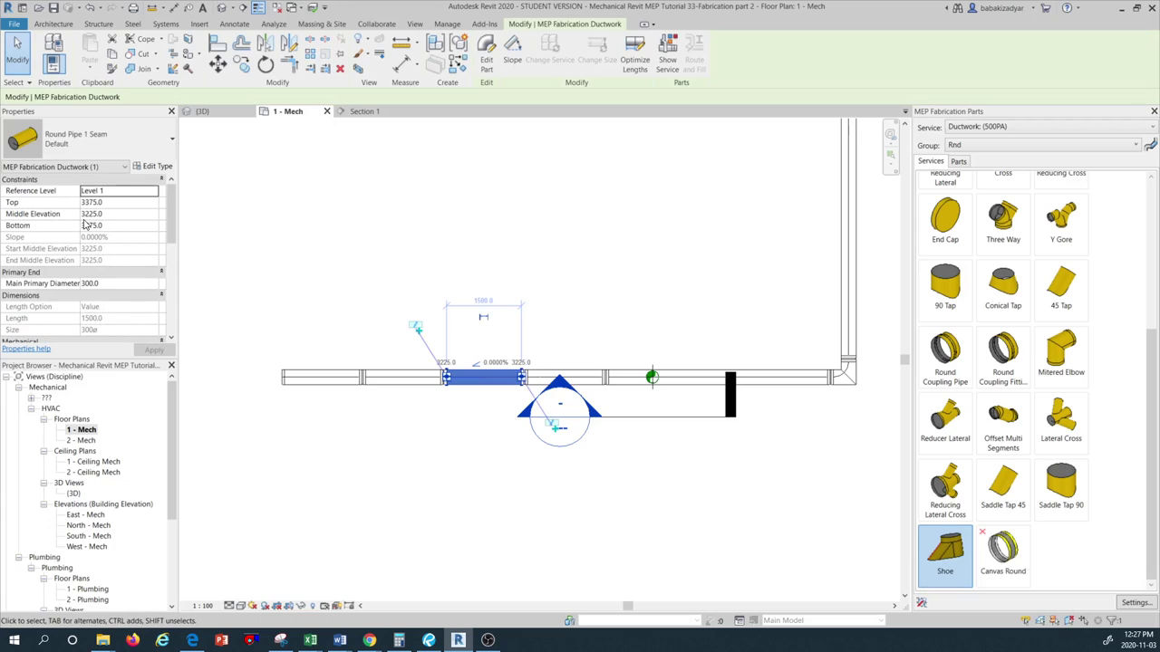
click(408, 291)
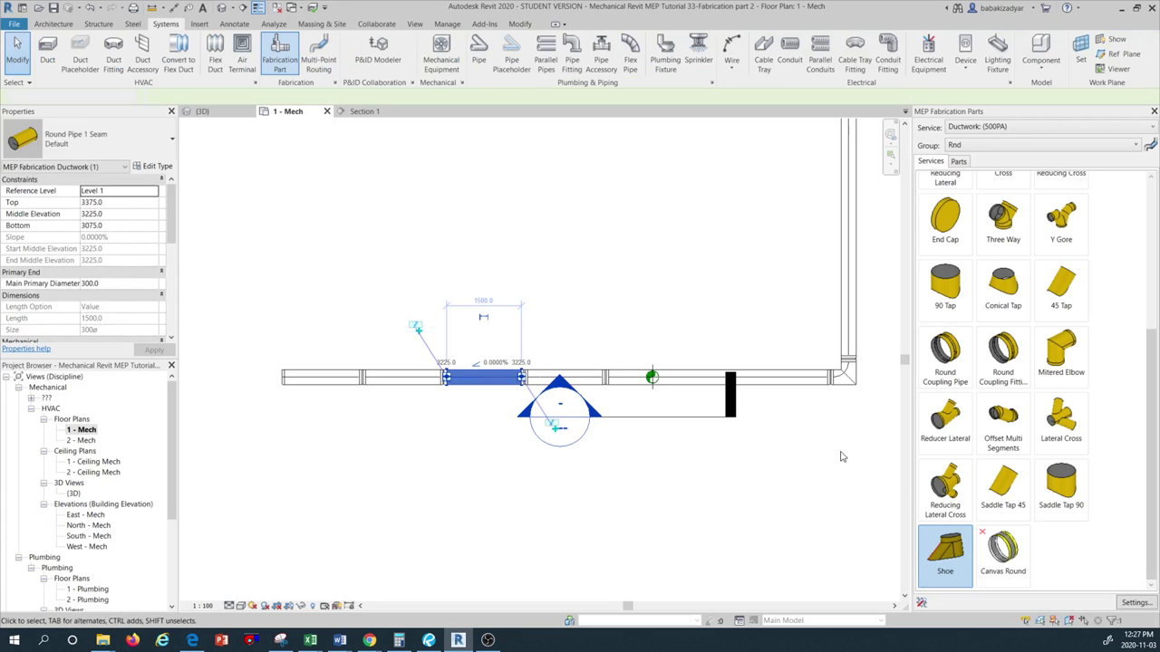
key(Return)
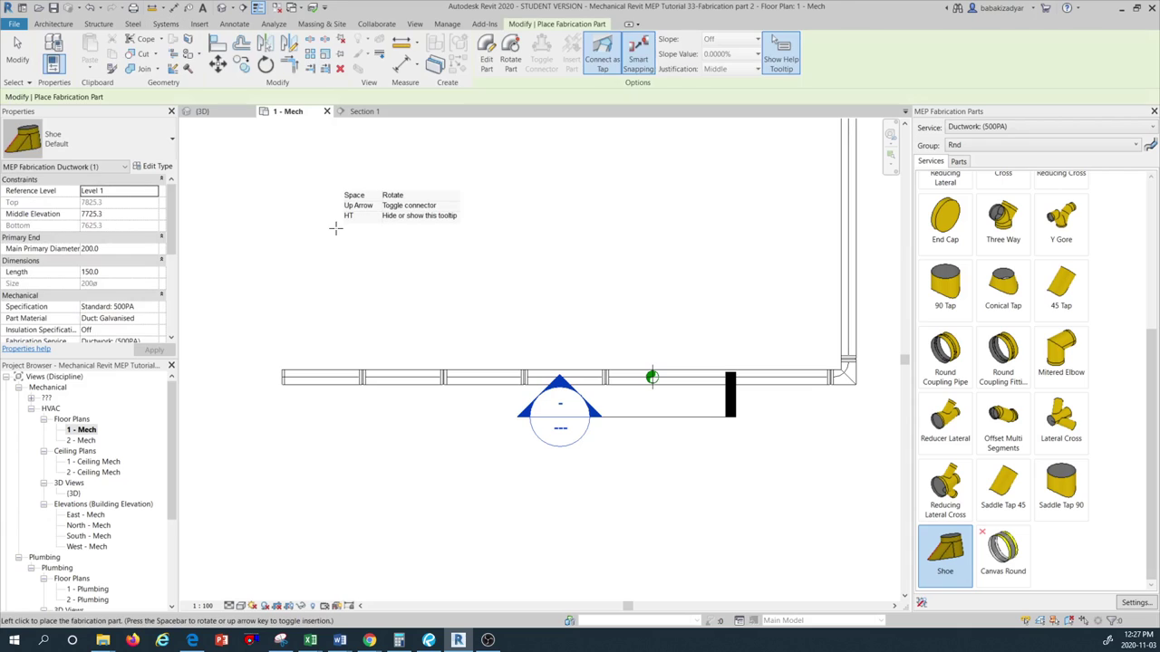
click(117, 213)
text(3)
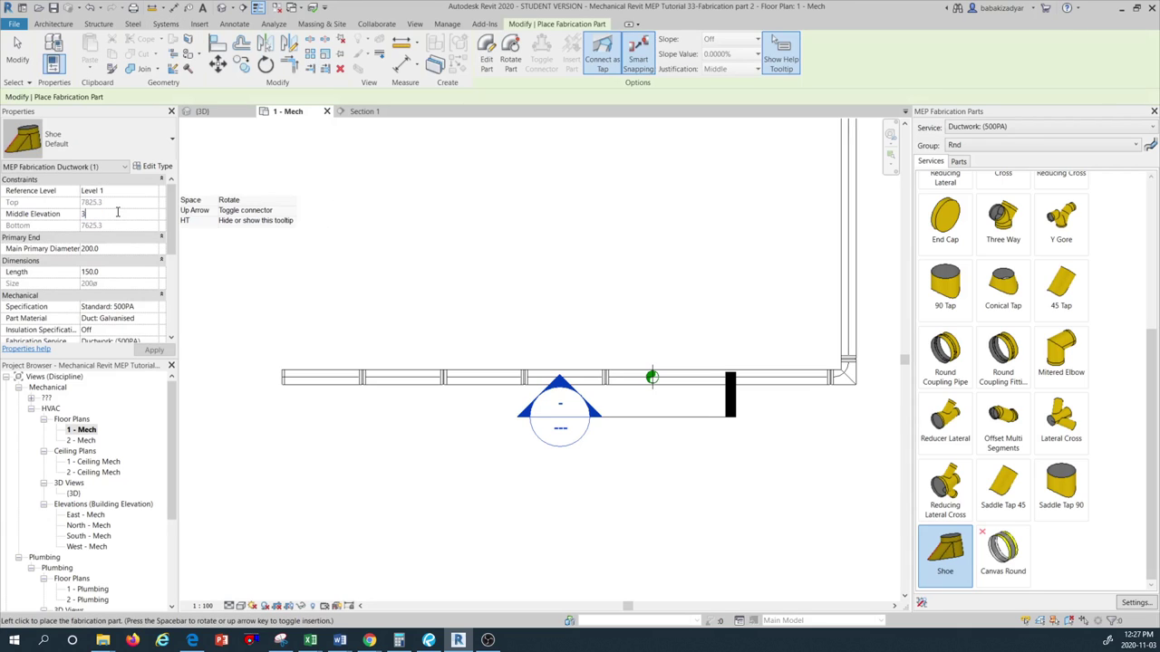
text(225)
click(154, 350)
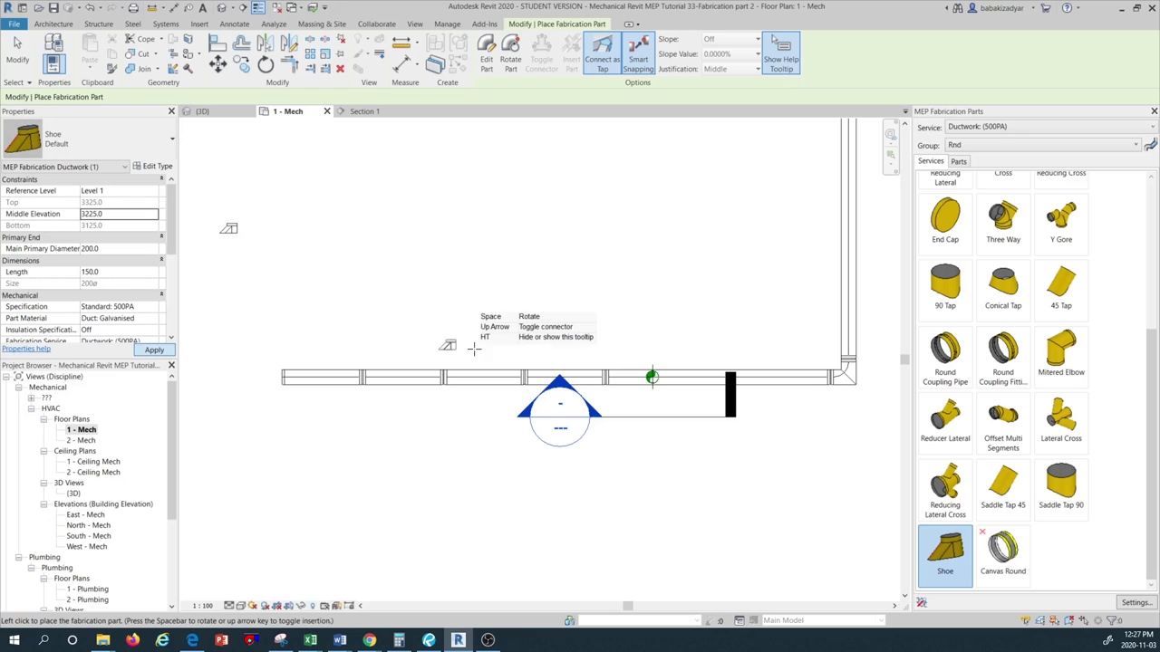
scroll(474, 350, up, 2)
scroll(478, 394, up, 1)
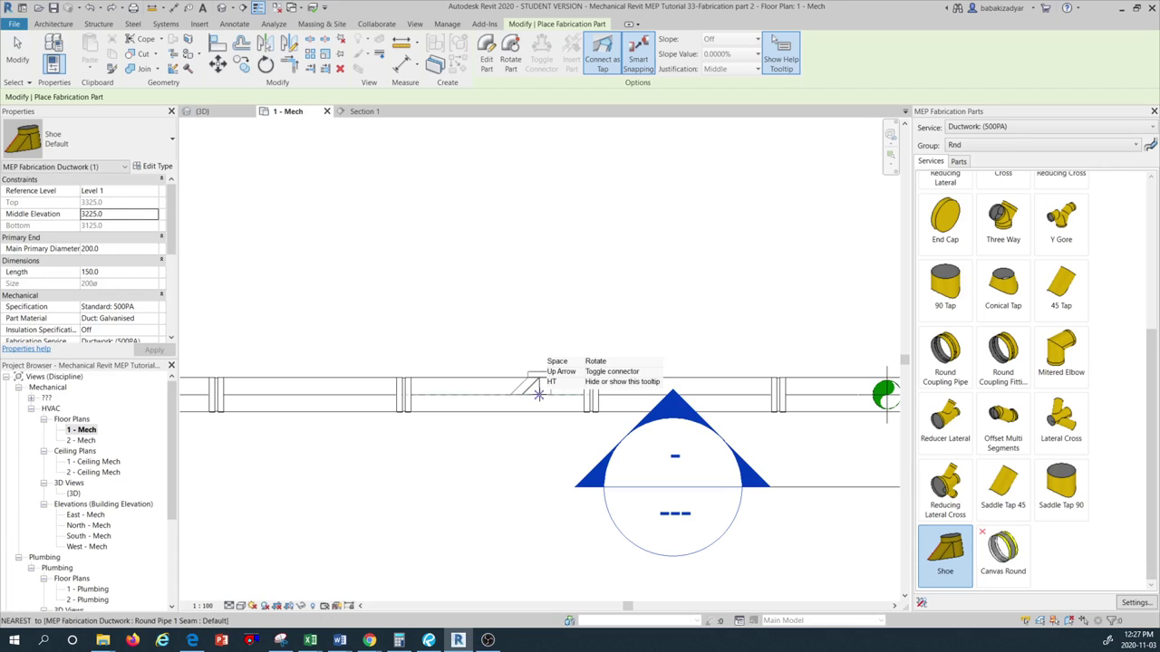
click(495, 380)
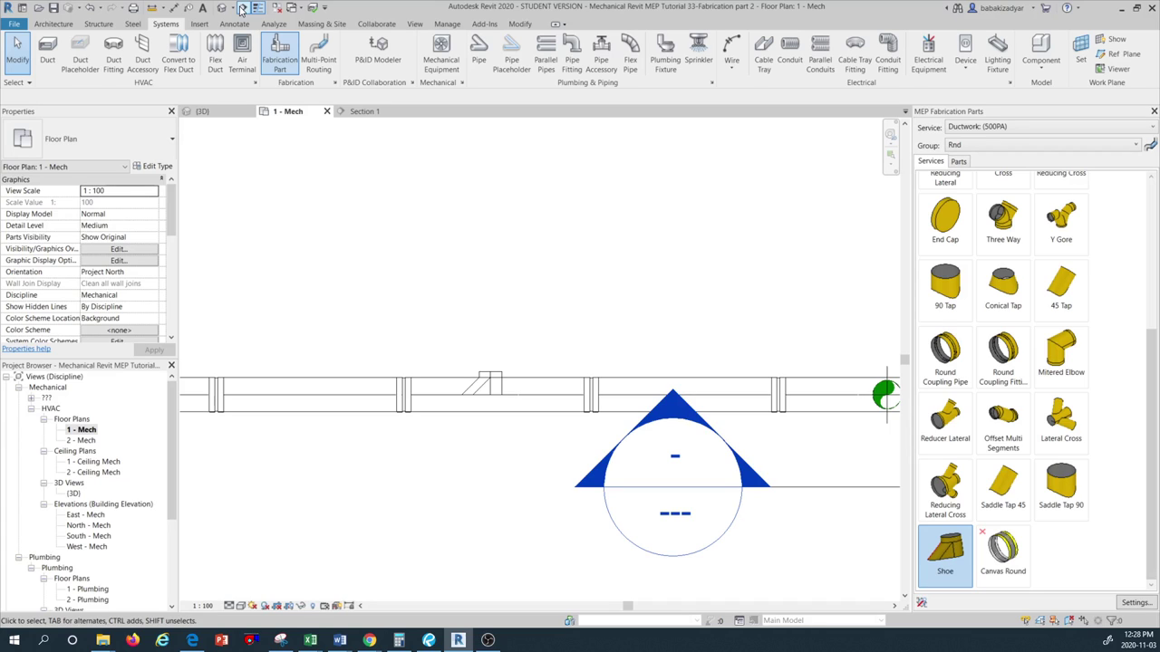
- Move the Section 2 line left across the shoe and widen its view depth rightward
scroll(471, 390, down, 2)
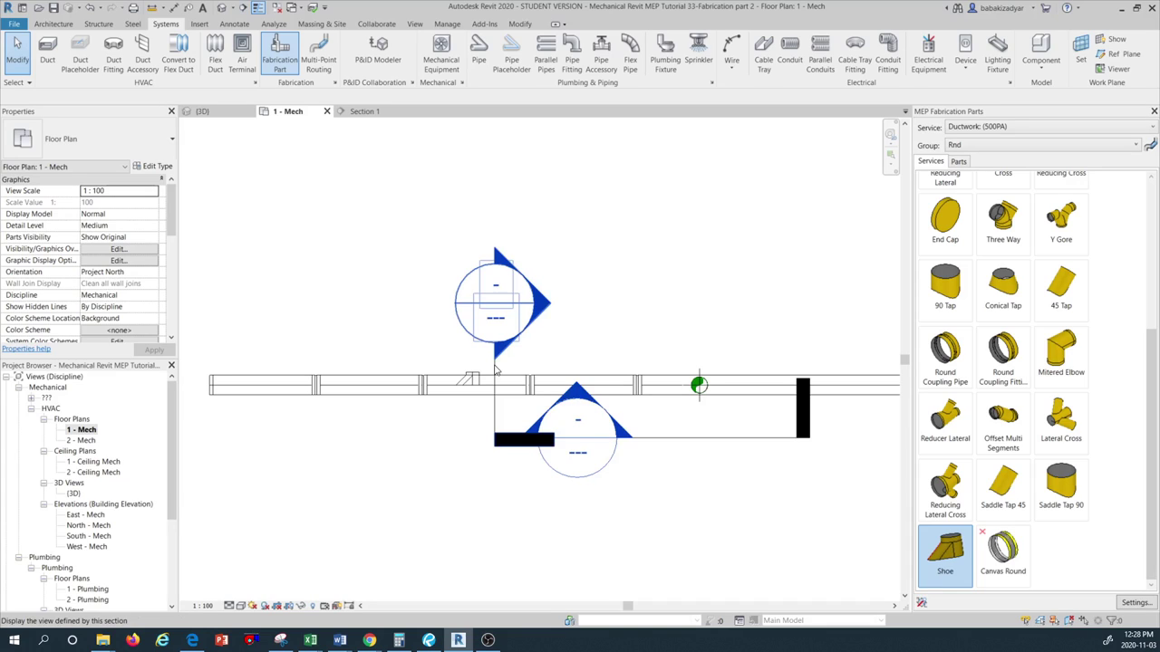
scroll(496, 368, down, 2)
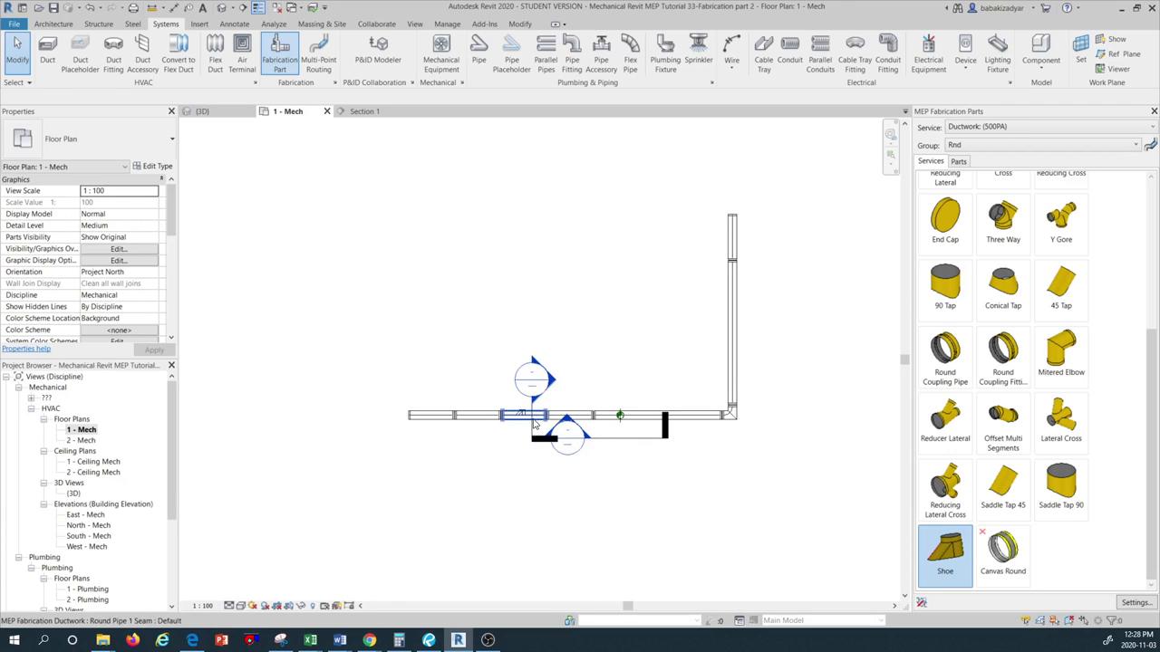
scroll(535, 424, up, 1)
click(525, 414)
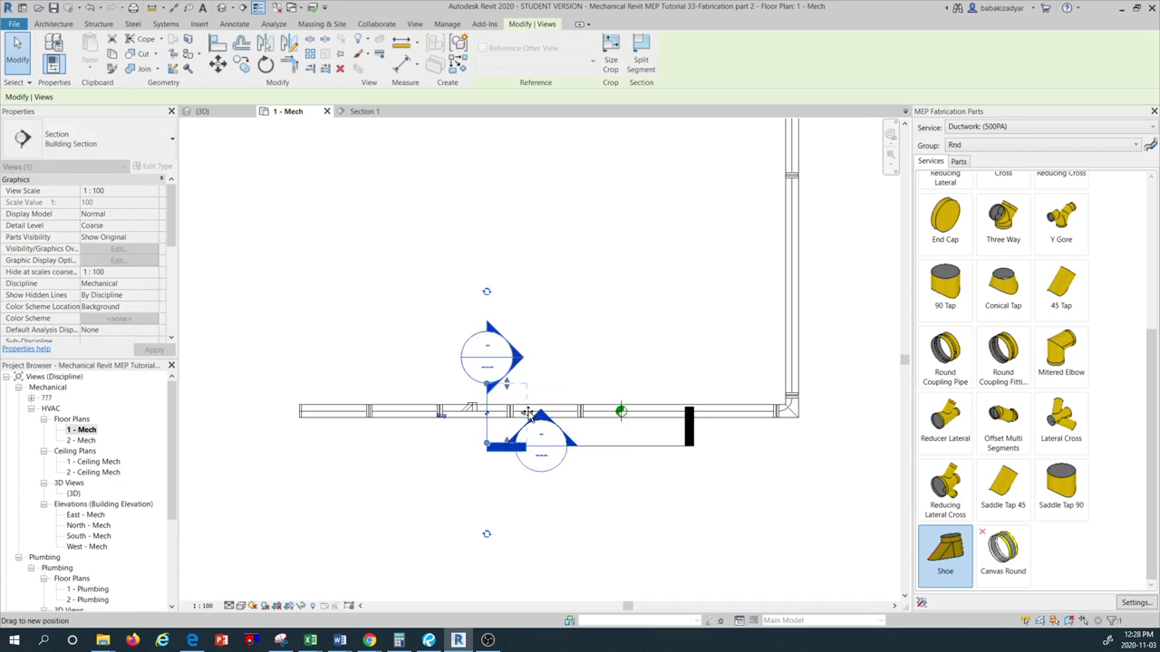
scroll(535, 414, up, 1)
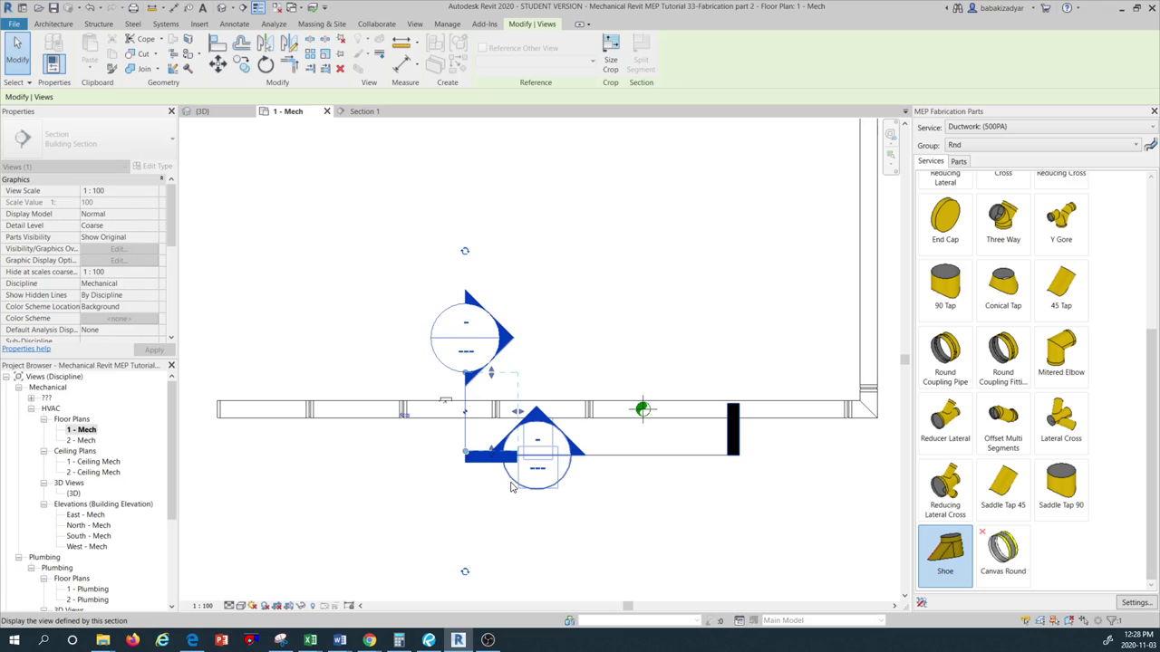
scroll(510, 487, up, 1)
drag(443, 325, 335, 325)
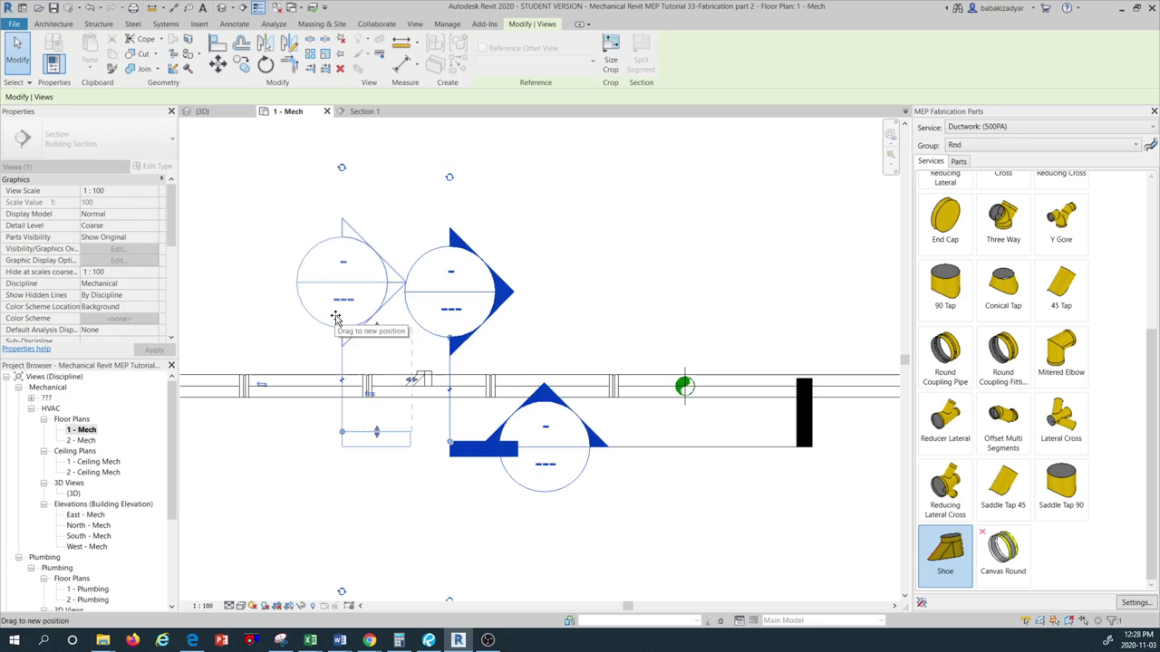
drag(443, 385, 472, 353)
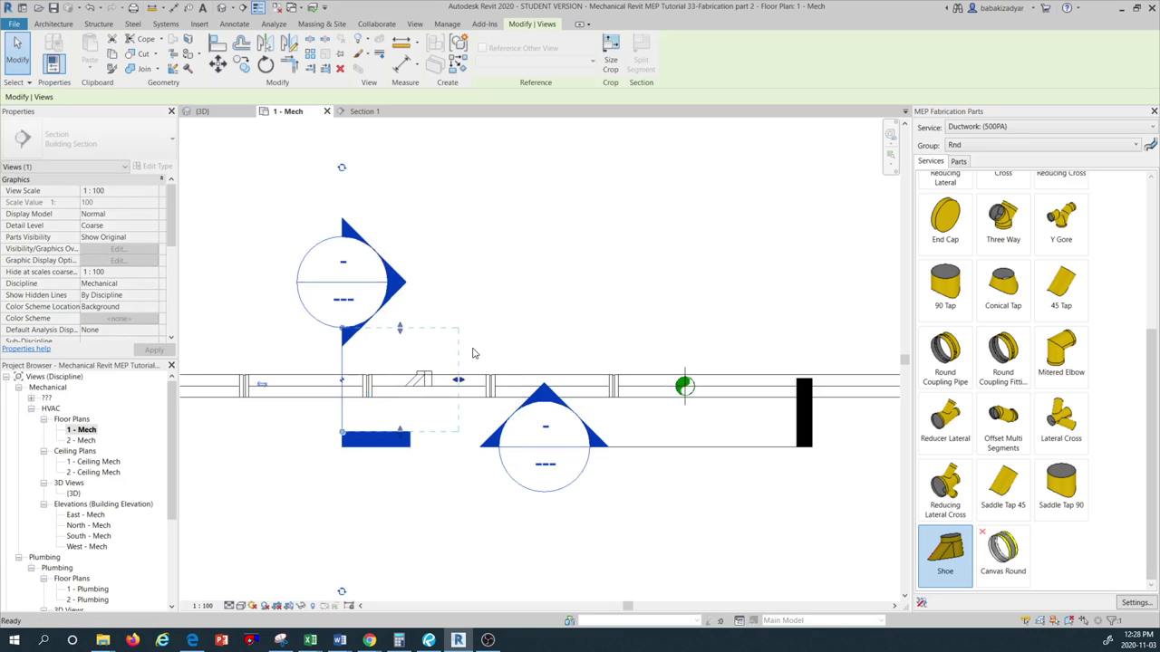
click(472, 354)
- Open Section 2 and set its detail level to Fine
double_click(403, 284)
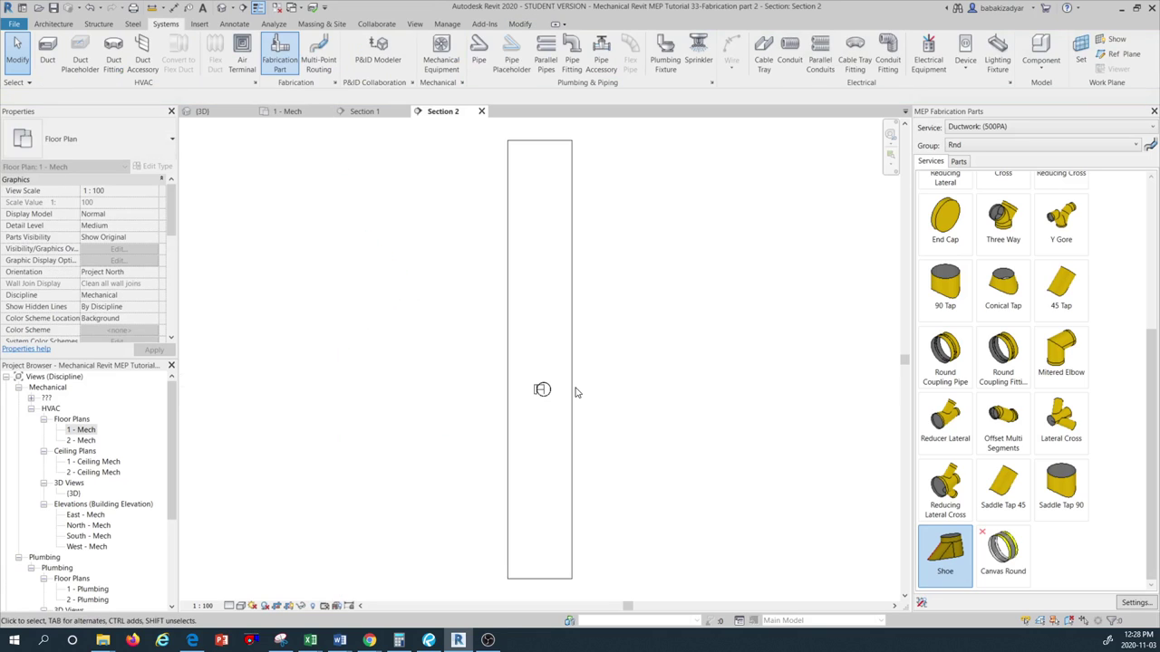
click(231, 605)
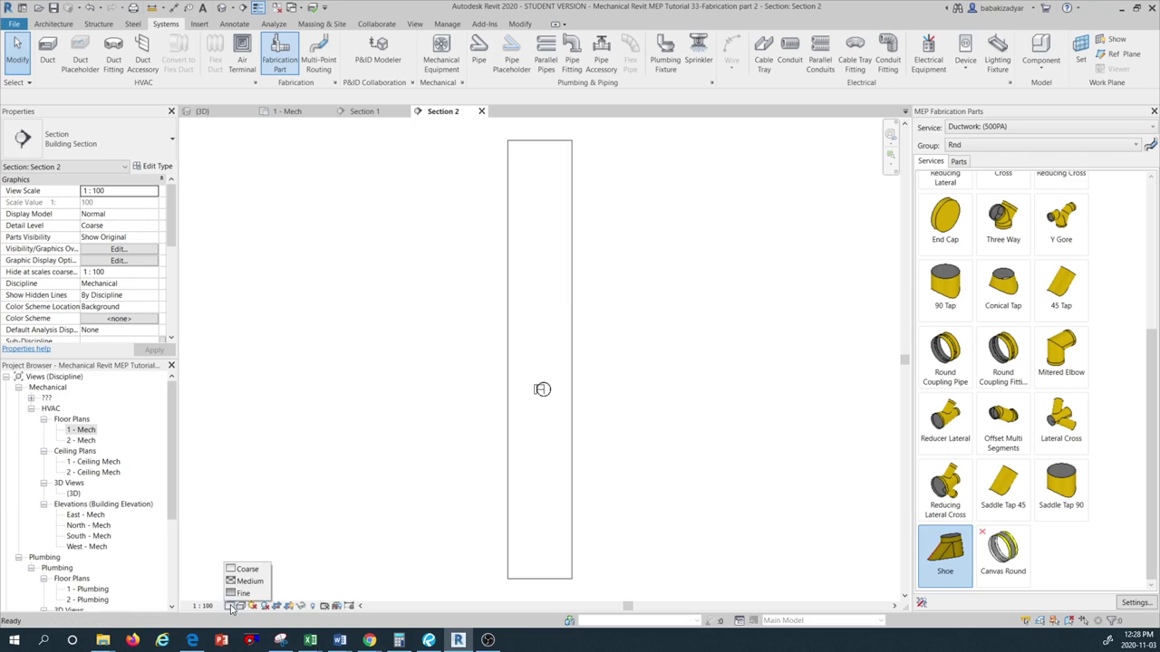
click(260, 593)
scroll(542, 390, up, 8)
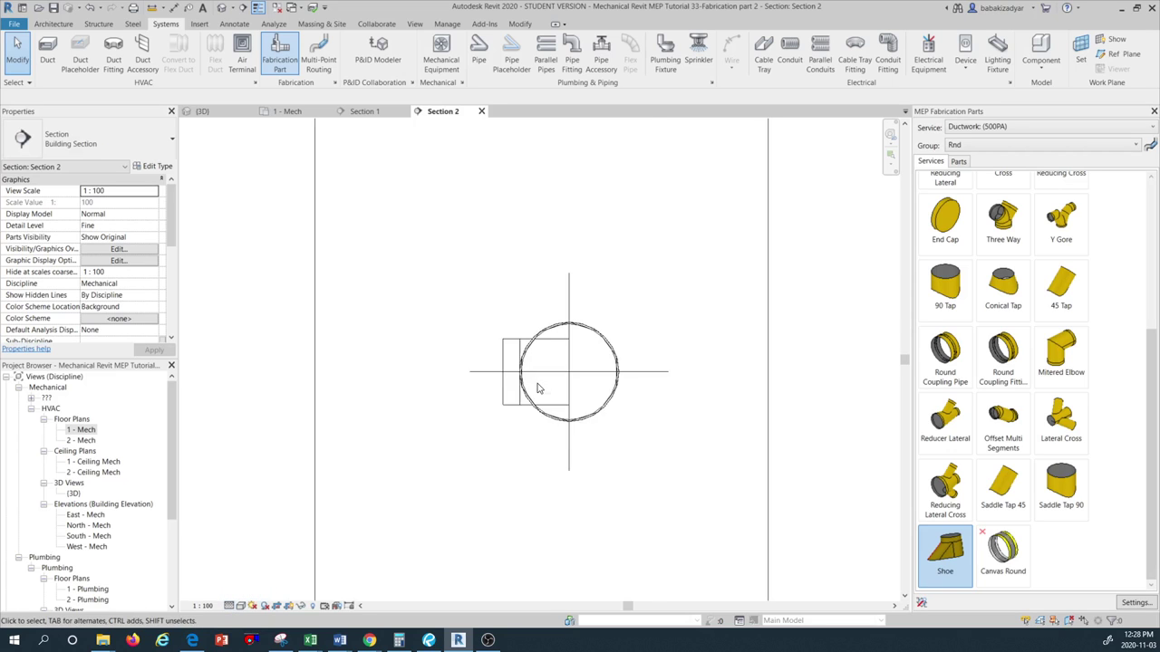
- Slide the shoe left against the duct's outer edge, then return to 1 - Mech
click(564, 328)
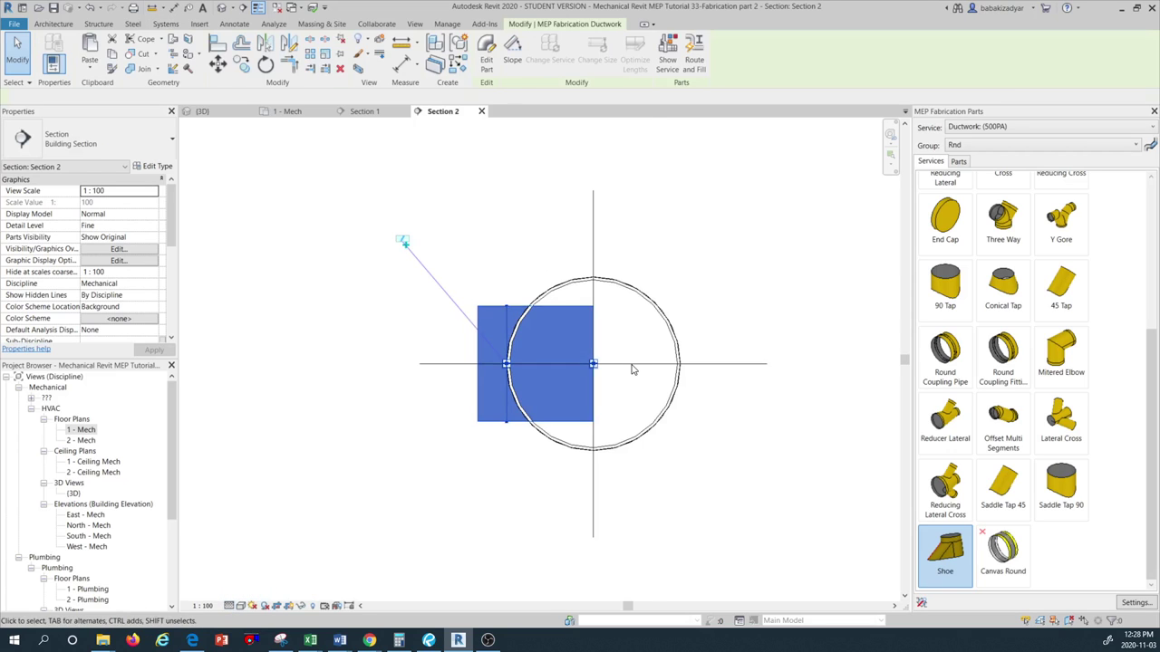
drag(571, 357, 484, 358)
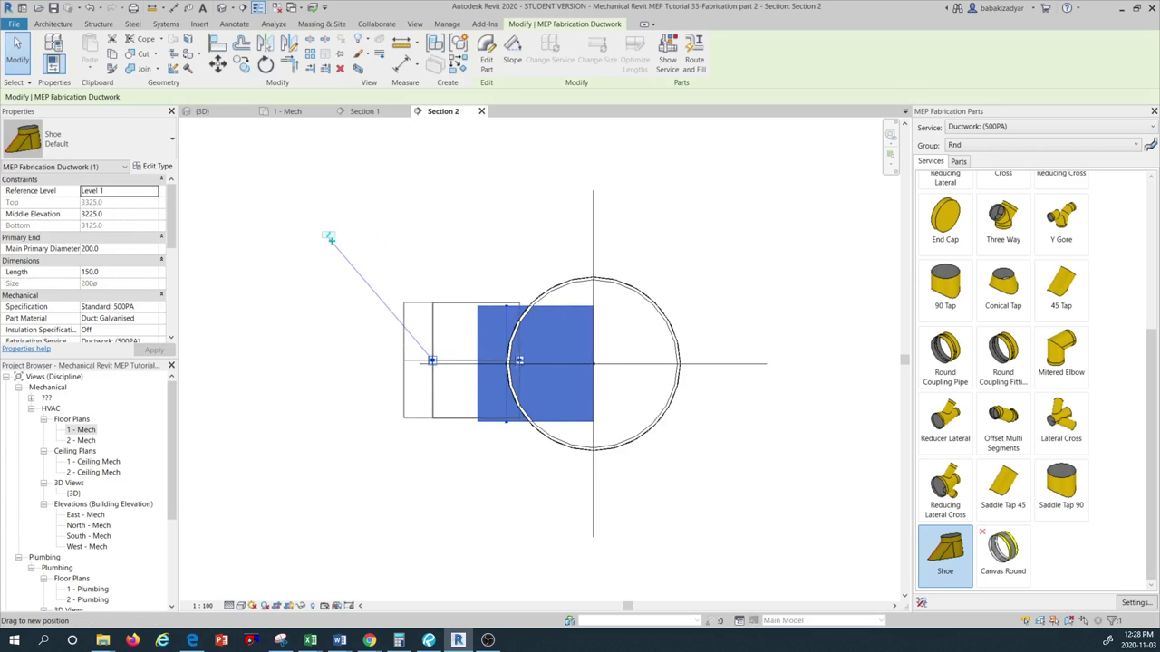
drag(317, 241, 419, 363)
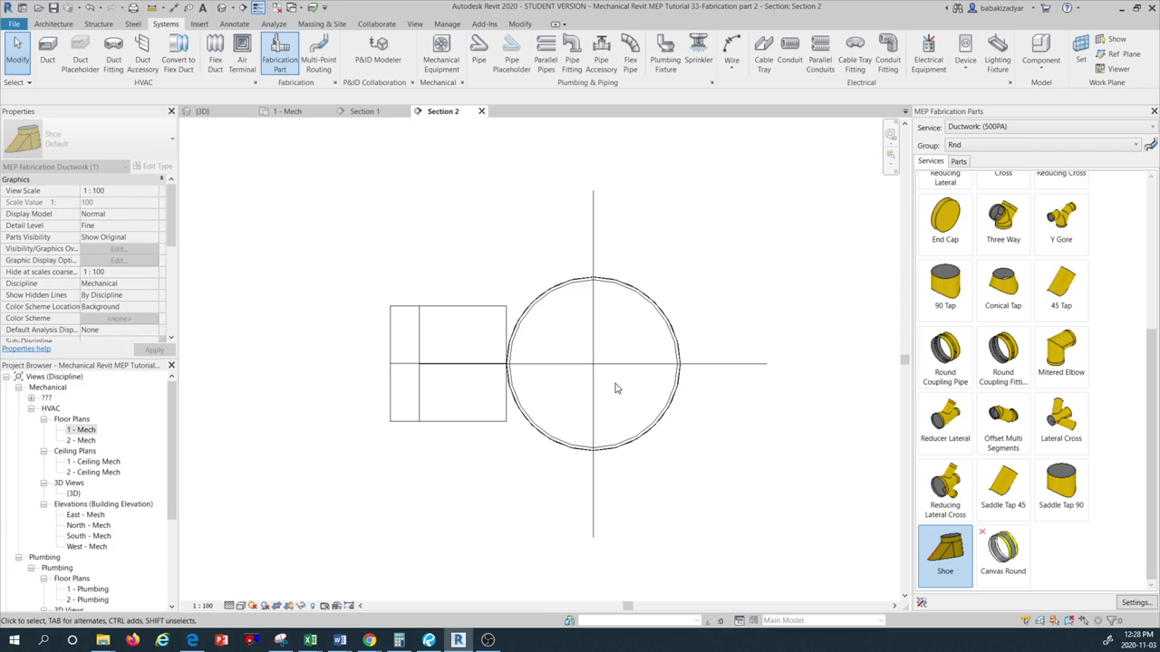
click(474, 366)
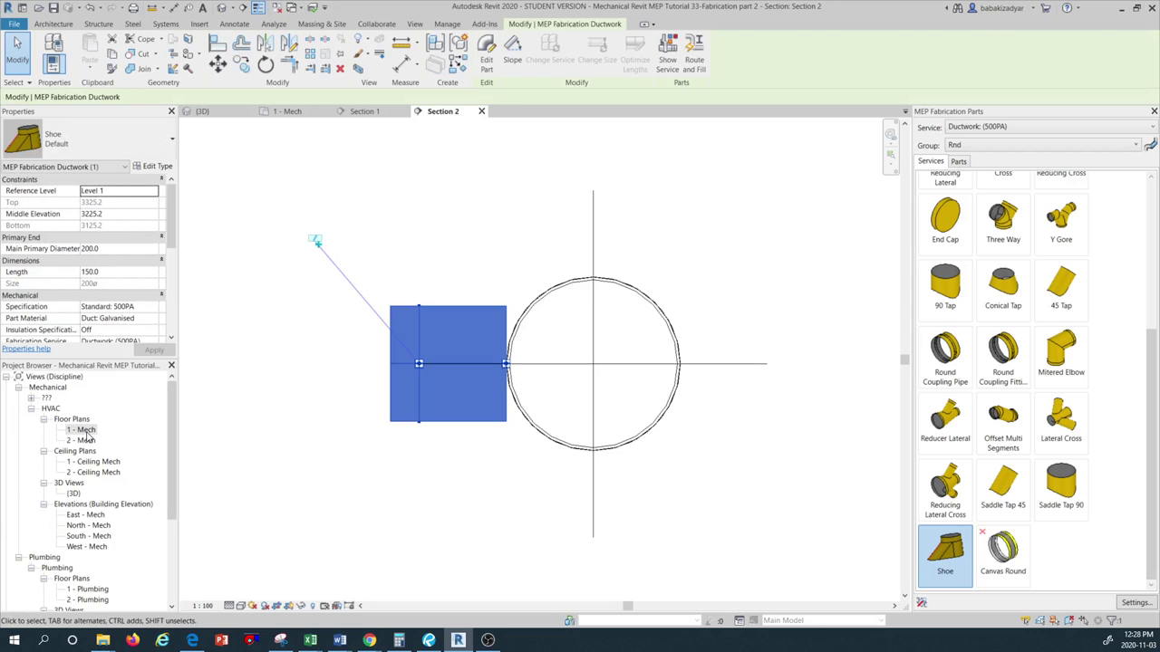
double_click(87, 432)
- Delete the shoe from the main duct, and cancel a new Shoe placement
click(421, 365)
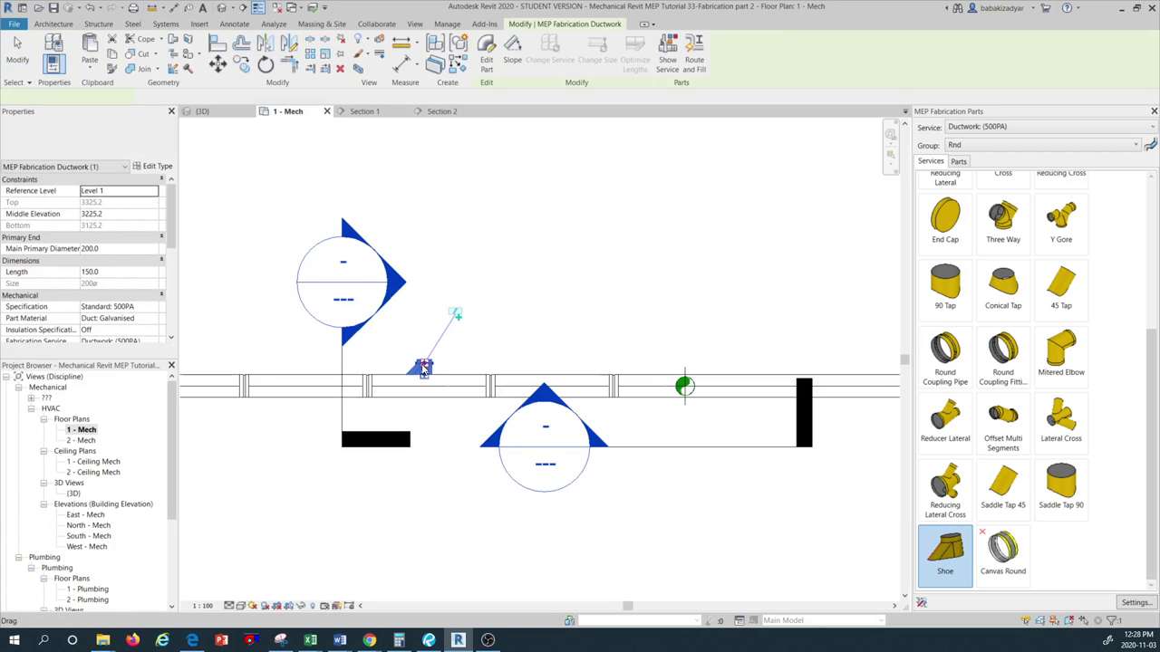
scroll(421, 363, up, 3)
scroll(435, 368, up, 1)
scroll(444, 372, up, 1)
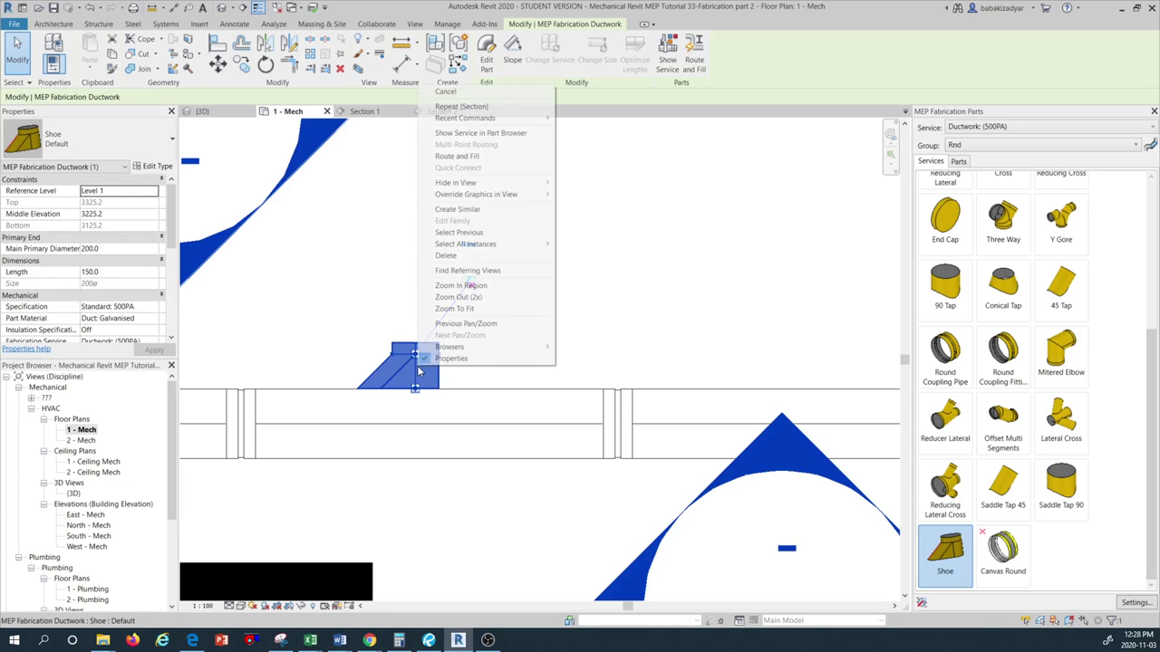
right_click(416, 367)
click(470, 257)
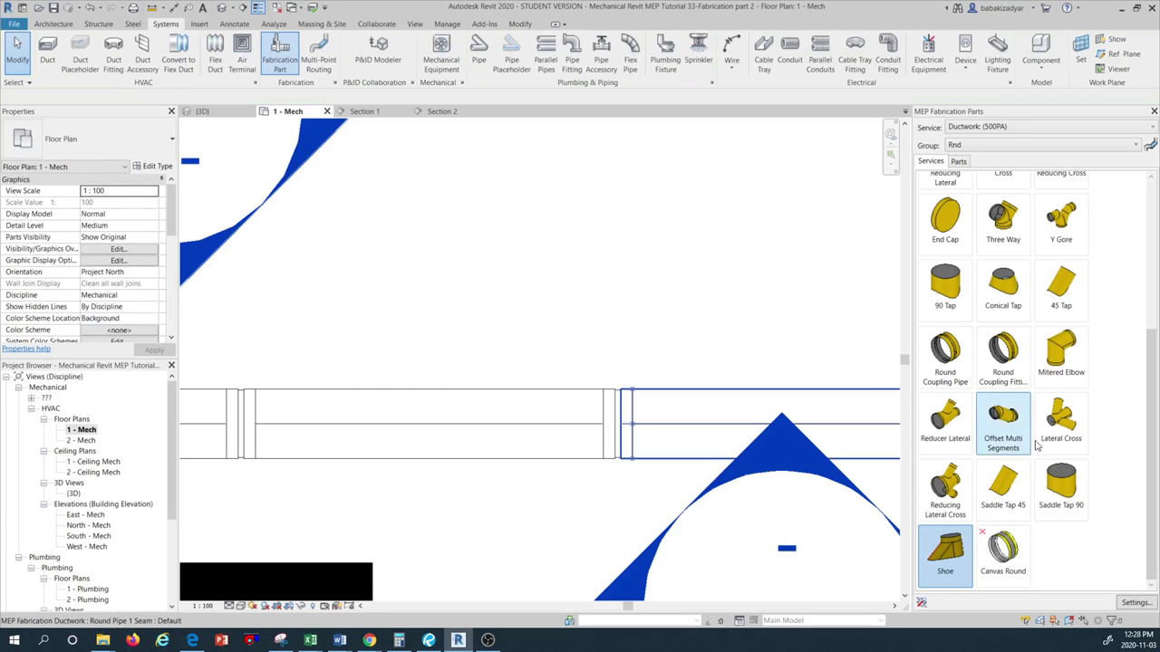
click(962, 575)
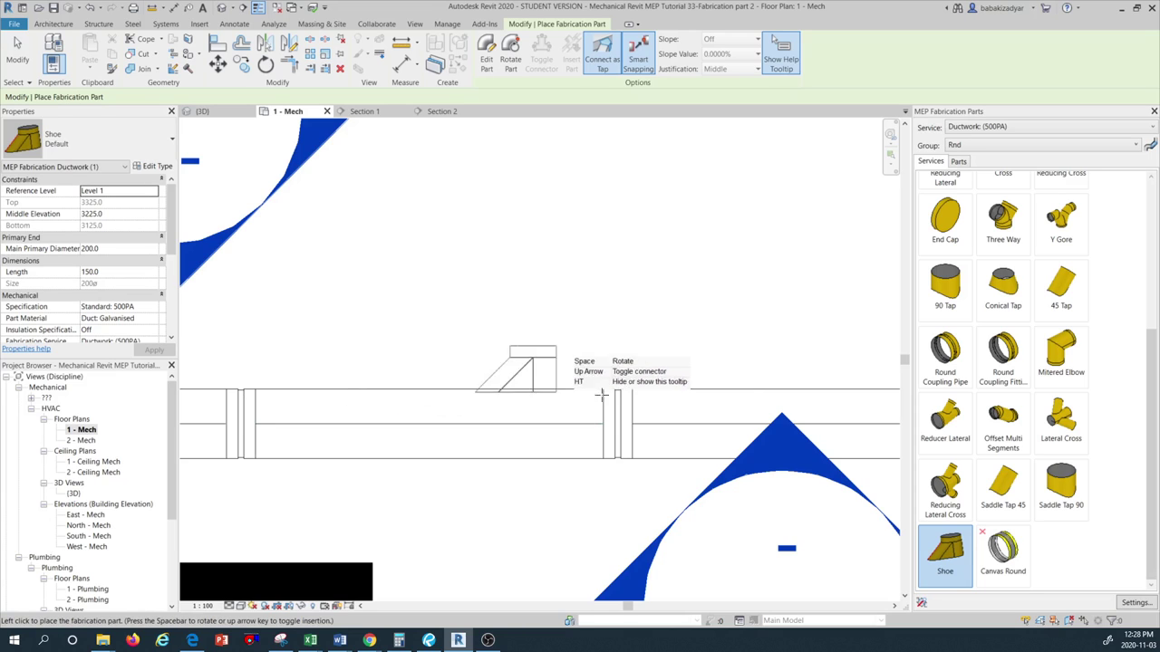
key(Escape)
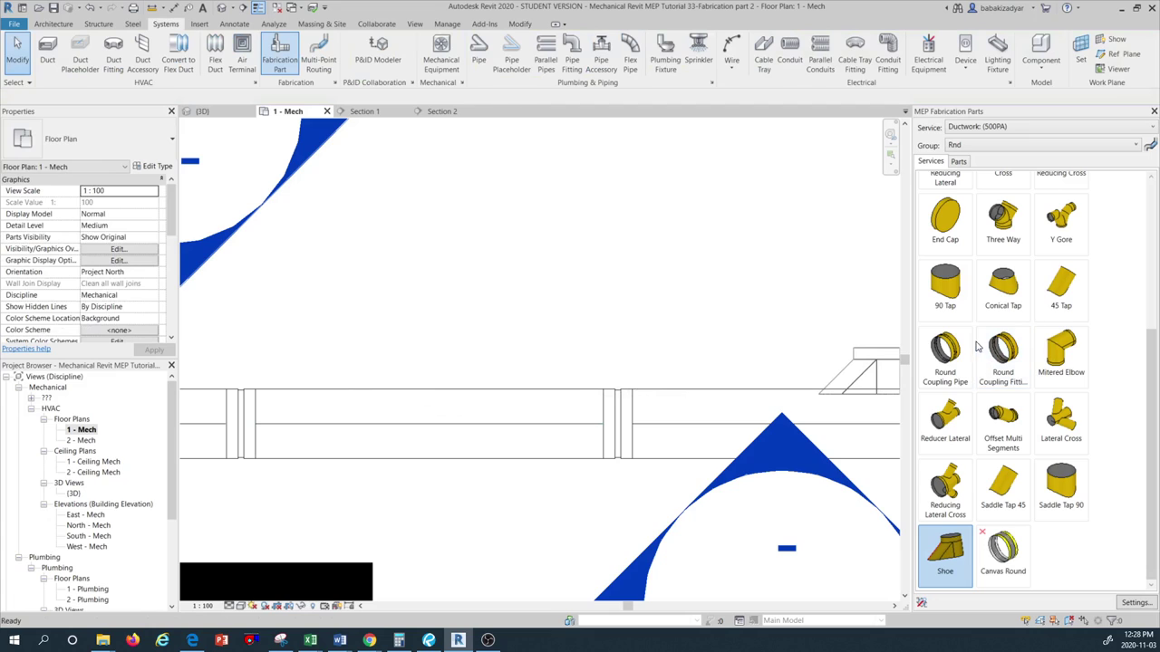
click(945, 290)
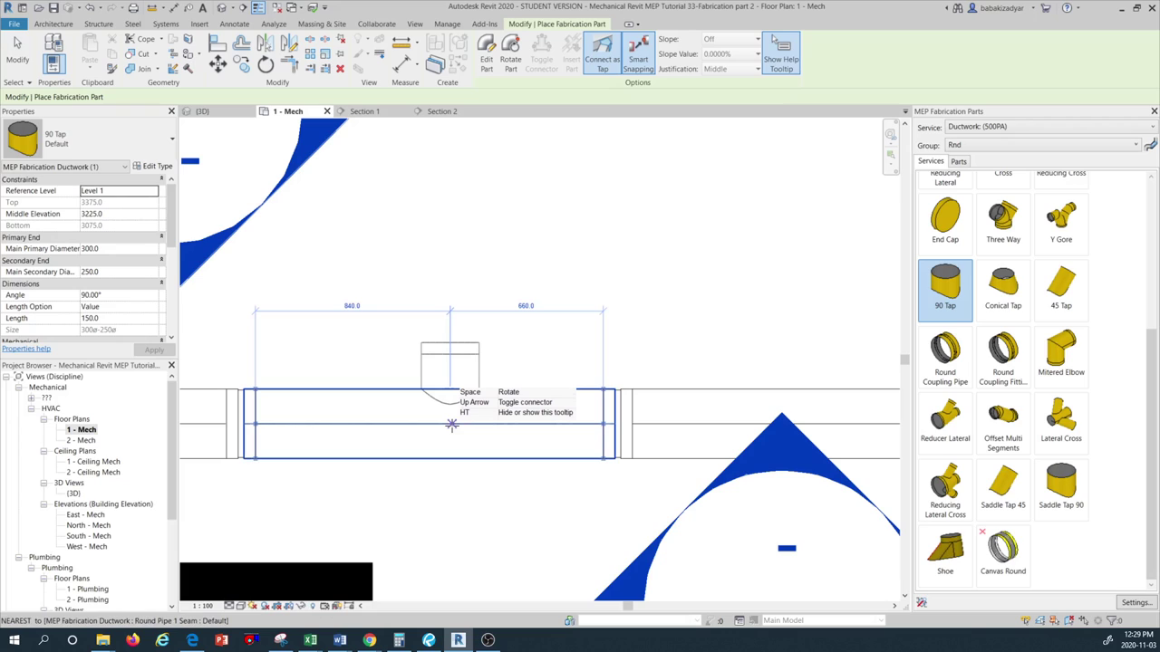
click(406, 426)
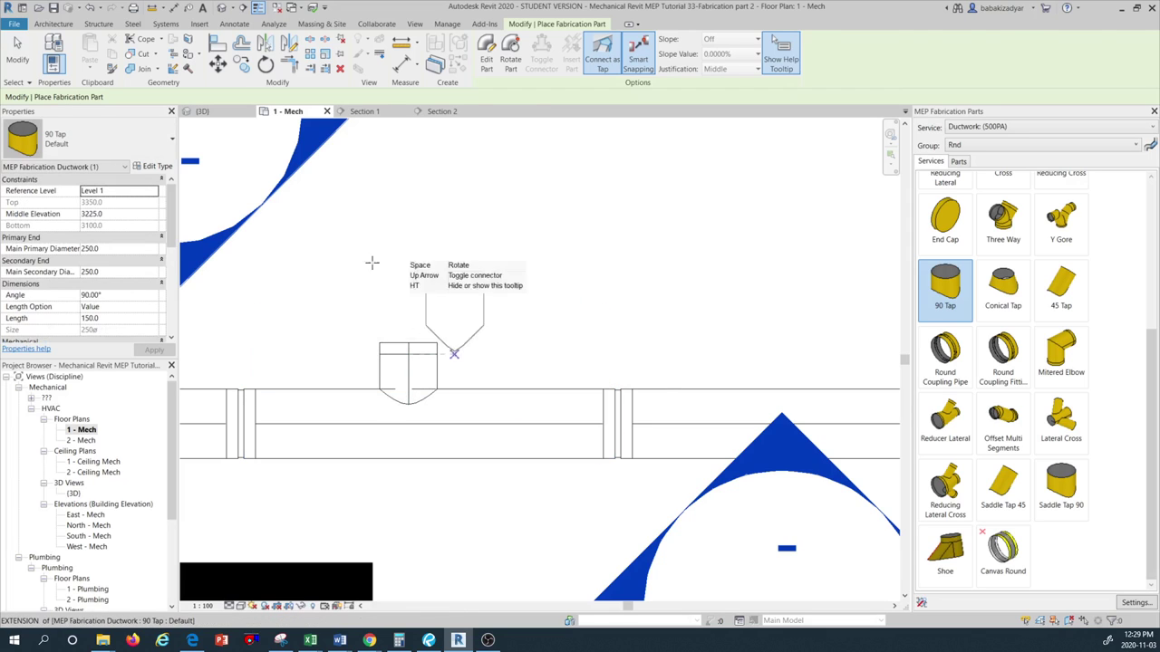
key(Escape)
key(Escape)
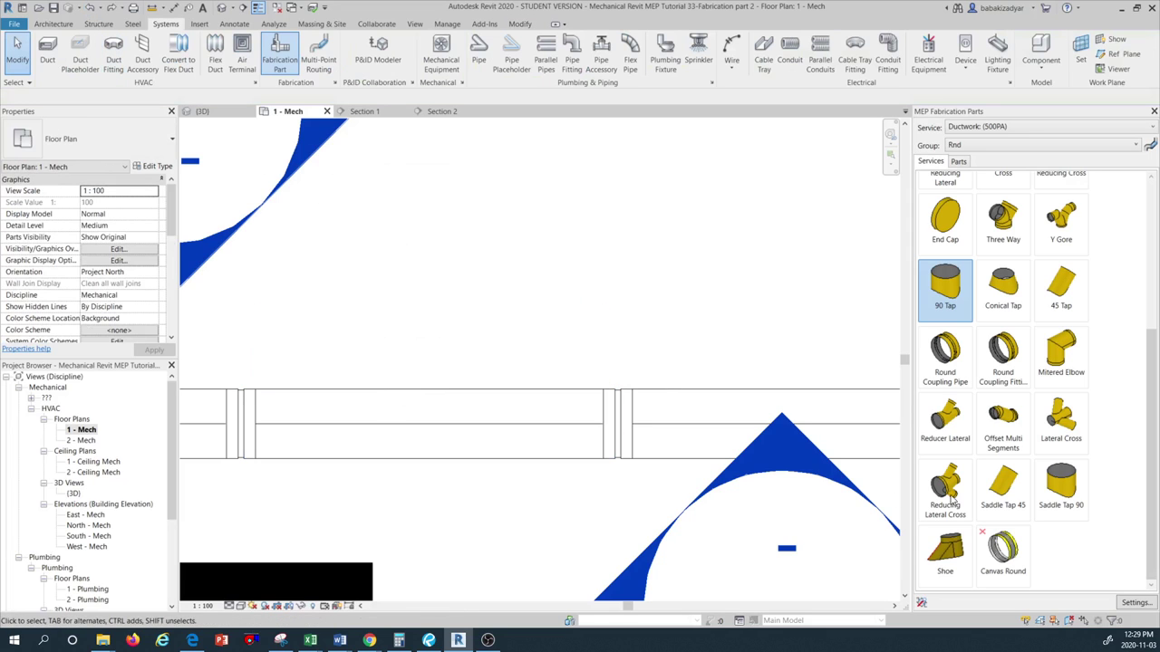
- Place a Saddle Tap 90 on the main duct just left of the lower section symbol
click(945, 553)
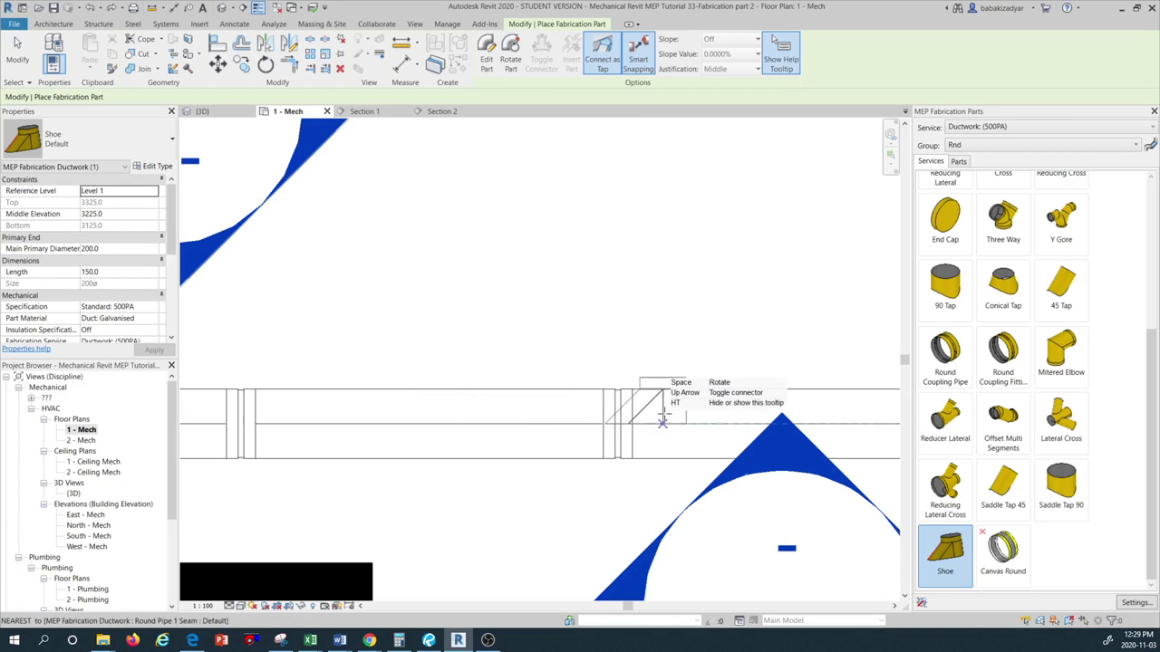
scroll(563, 362, down, 1)
scroll(563, 363, down, 2)
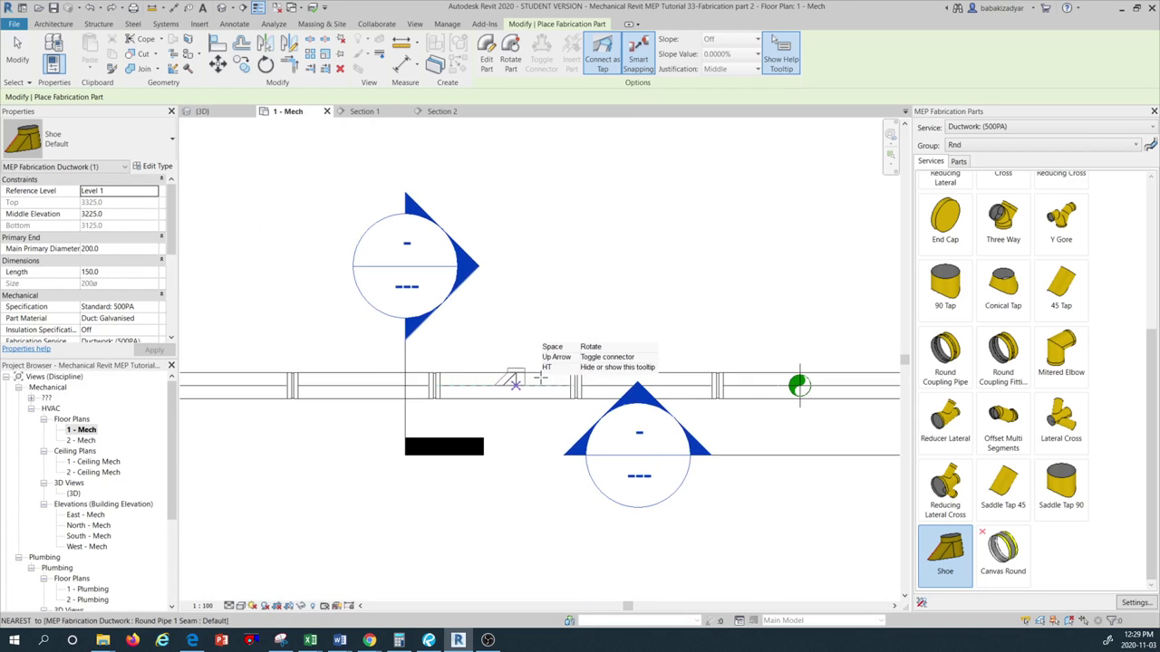
scroll(543, 384, up, 1)
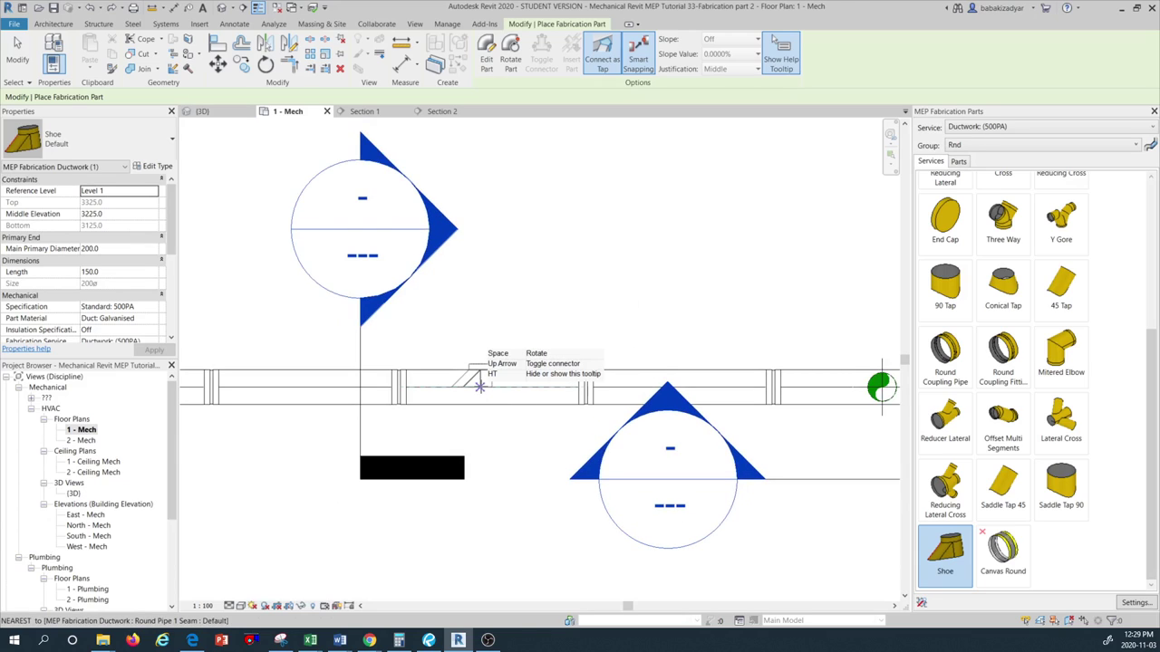
click(1065, 494)
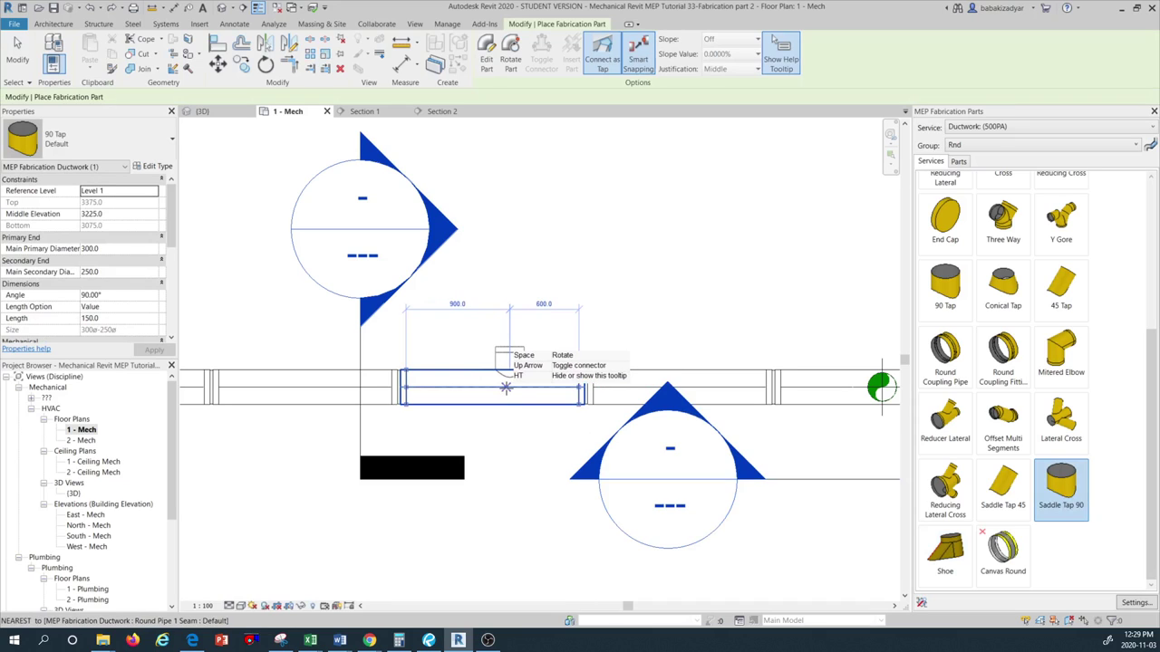
click(506, 388)
key(Escape)
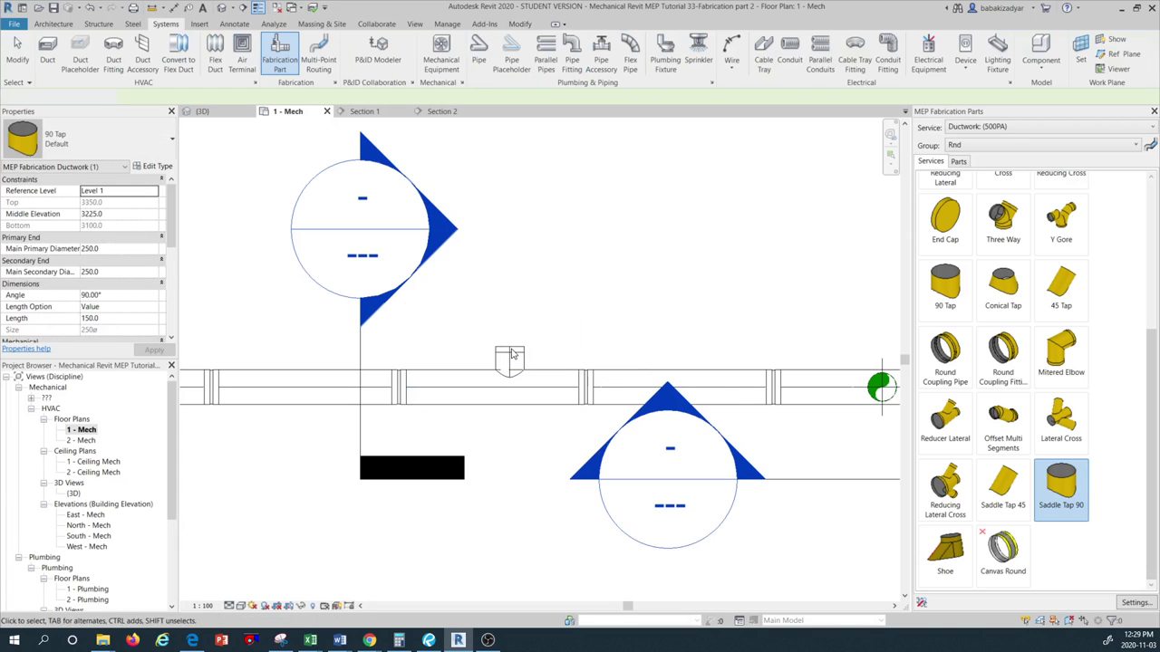
- Route a round duct from the saddle tap, rising then turning right with elbows
click(510, 356)
right_click(510, 356)
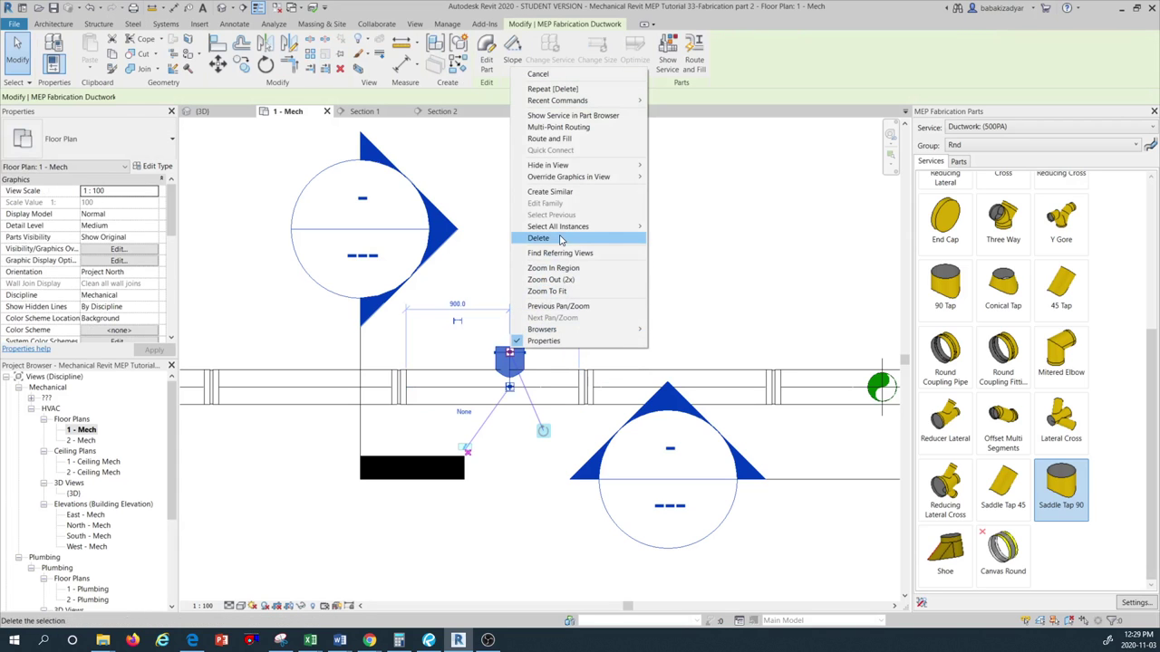
click(538, 74)
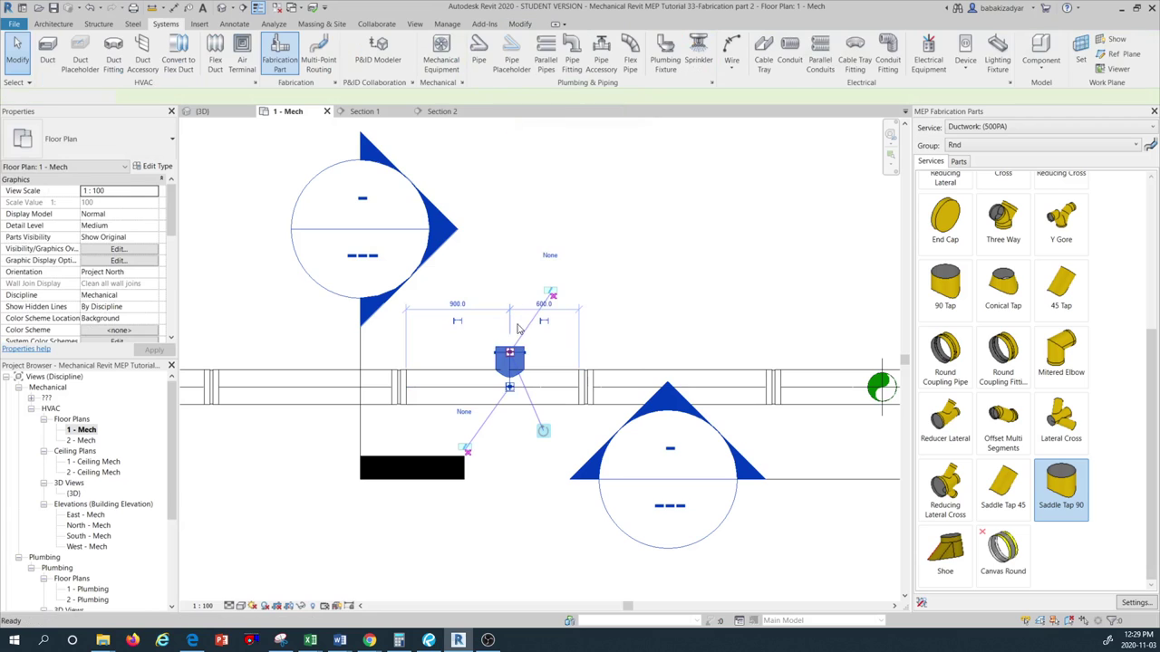
click(510, 354)
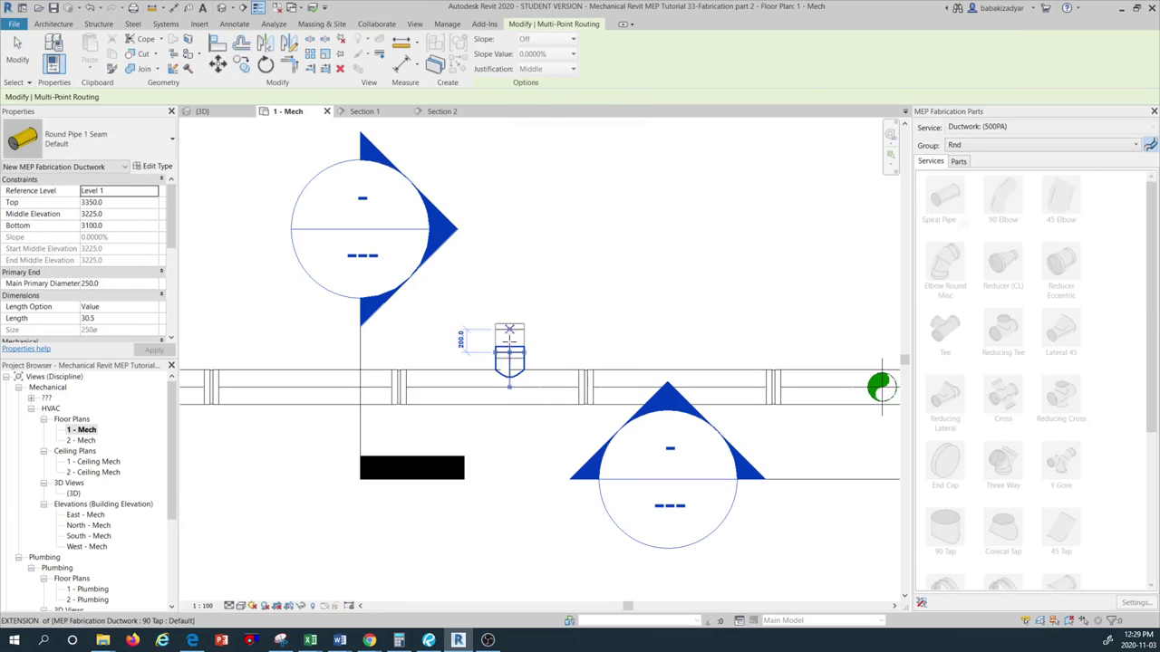
click(509, 201)
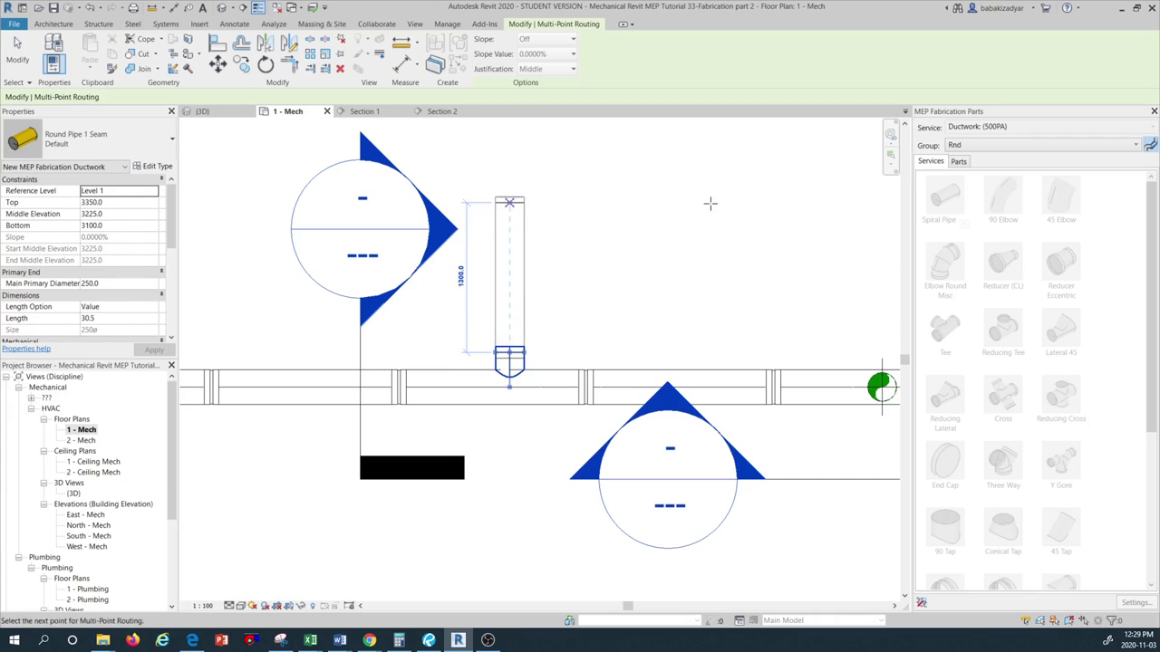
click(805, 203)
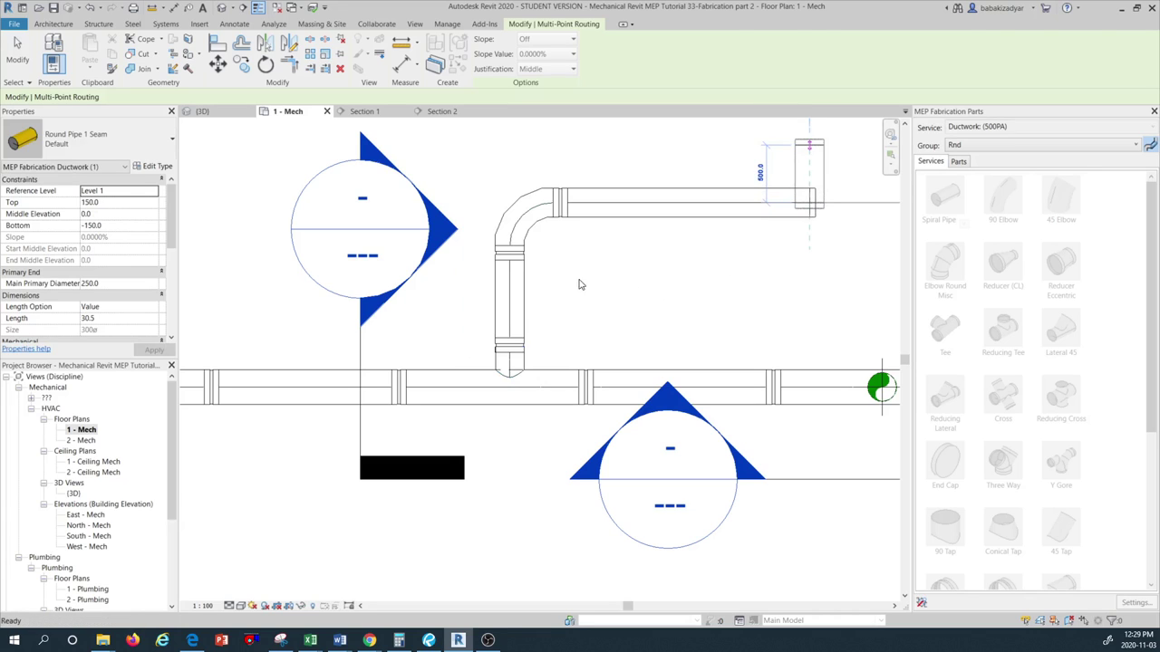
key(Escape)
scroll(652, 290, down, 2)
key(Escape)
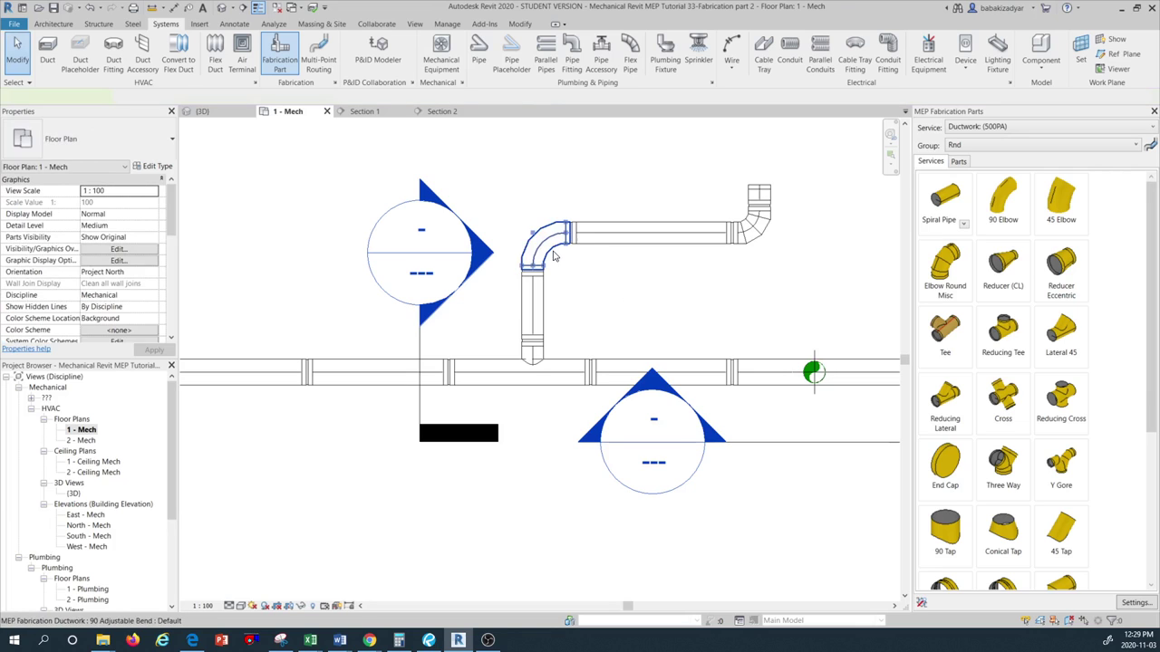
- Change the branch's first 90 Adjustable Bend to the Segment Bend Default type
click(555, 257)
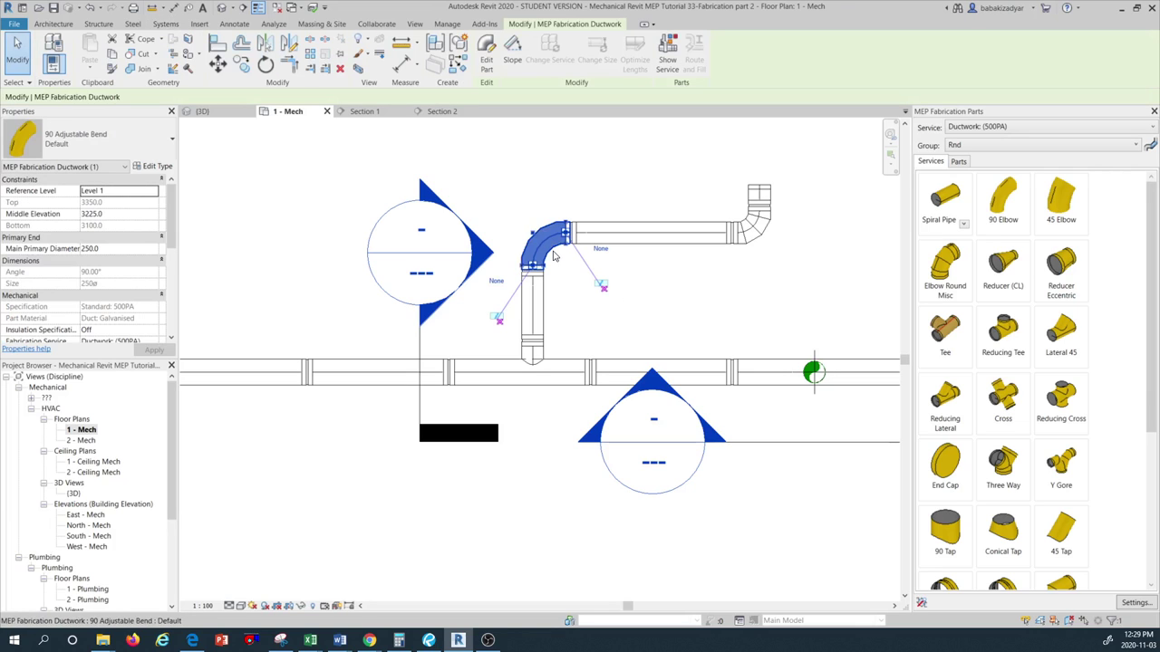
click(90, 143)
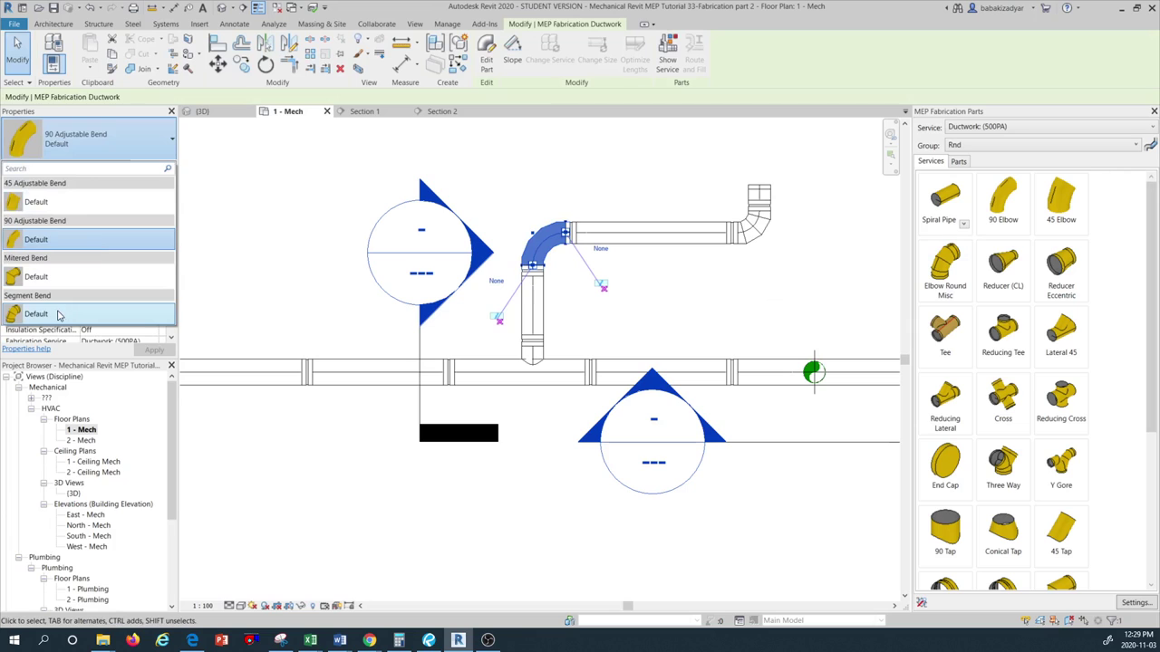
click(57, 314)
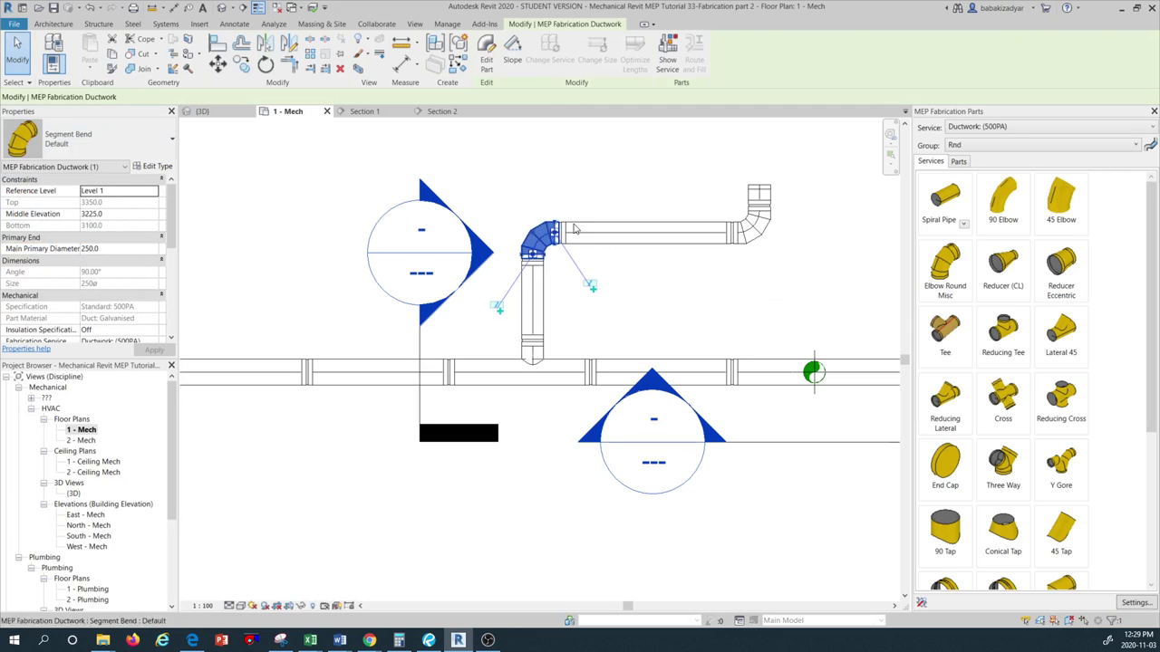
key(Escape)
scroll(523, 270, up, 3)
scroll(610, 240, down, 2)
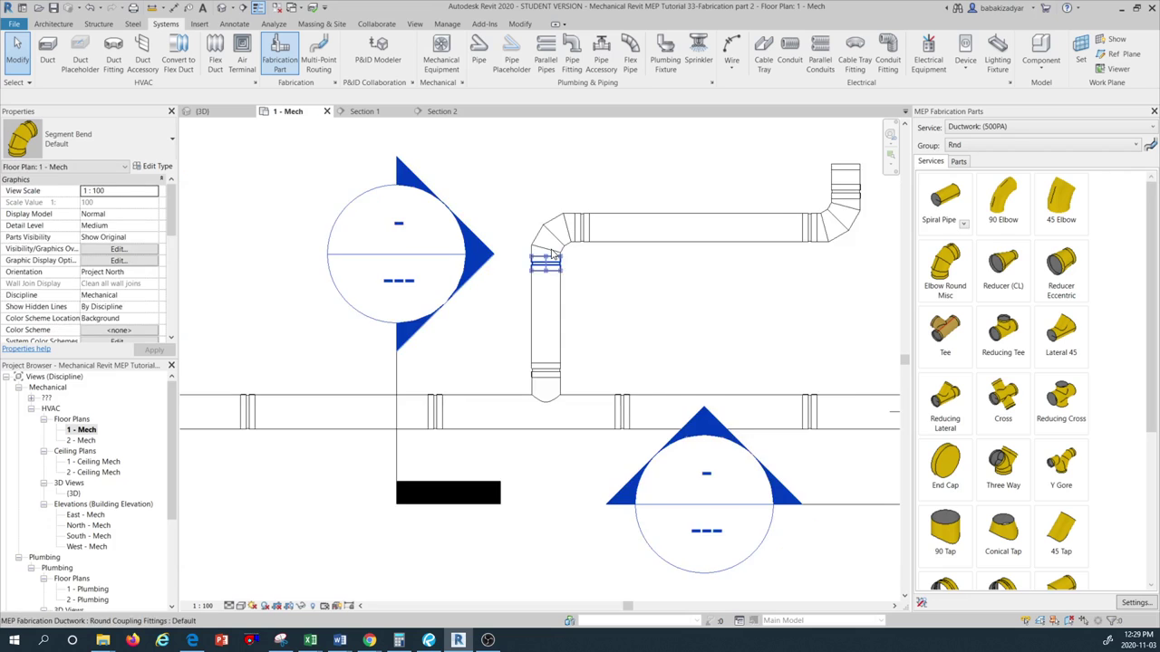
scroll(561, 275, down, 1)
scroll(560, 275, down, 1)
scroll(535, 290, down, 1)
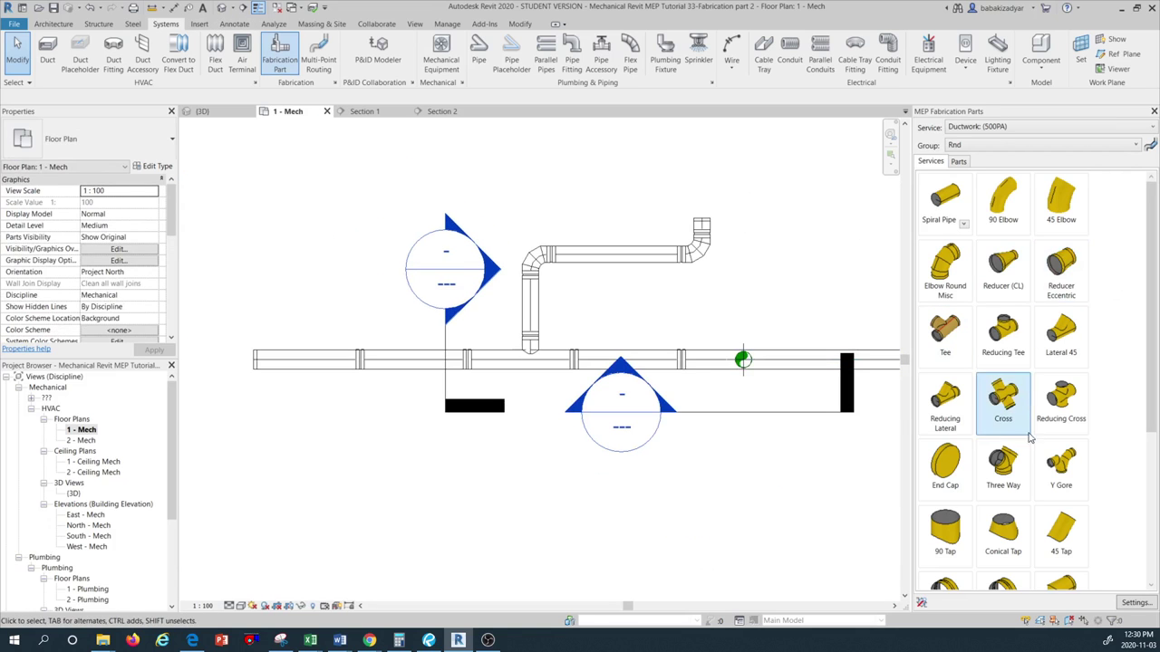
scroll(1019, 412, down, 1)
- Place end caps on the main duct's open left end and the riser top
click(945, 408)
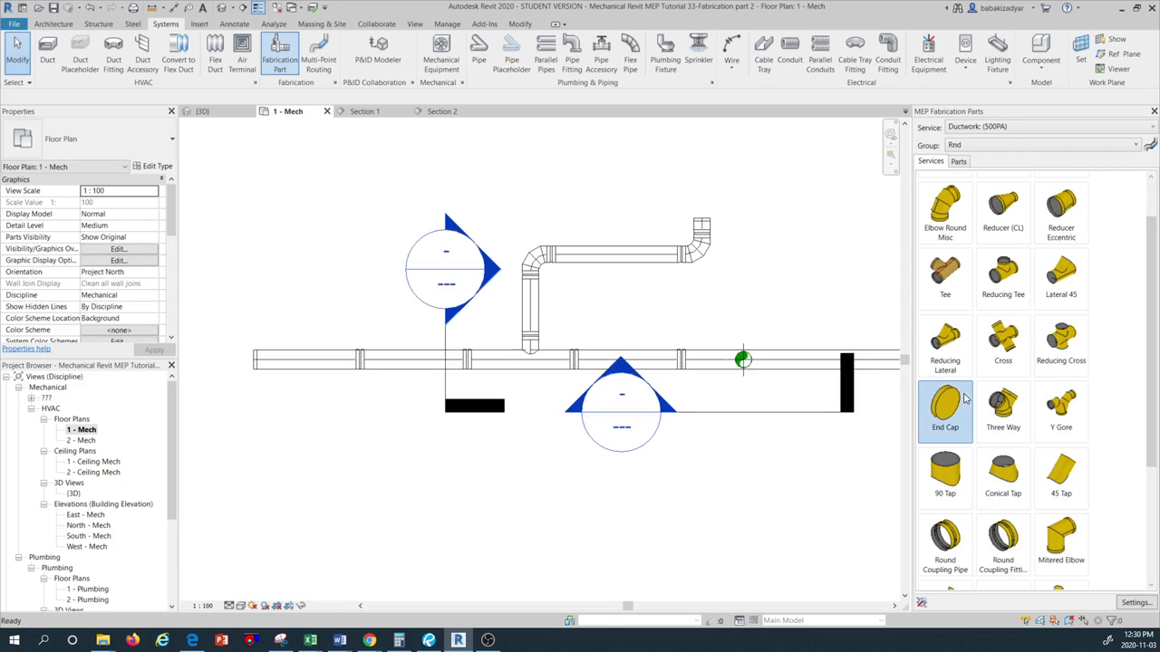
click(257, 359)
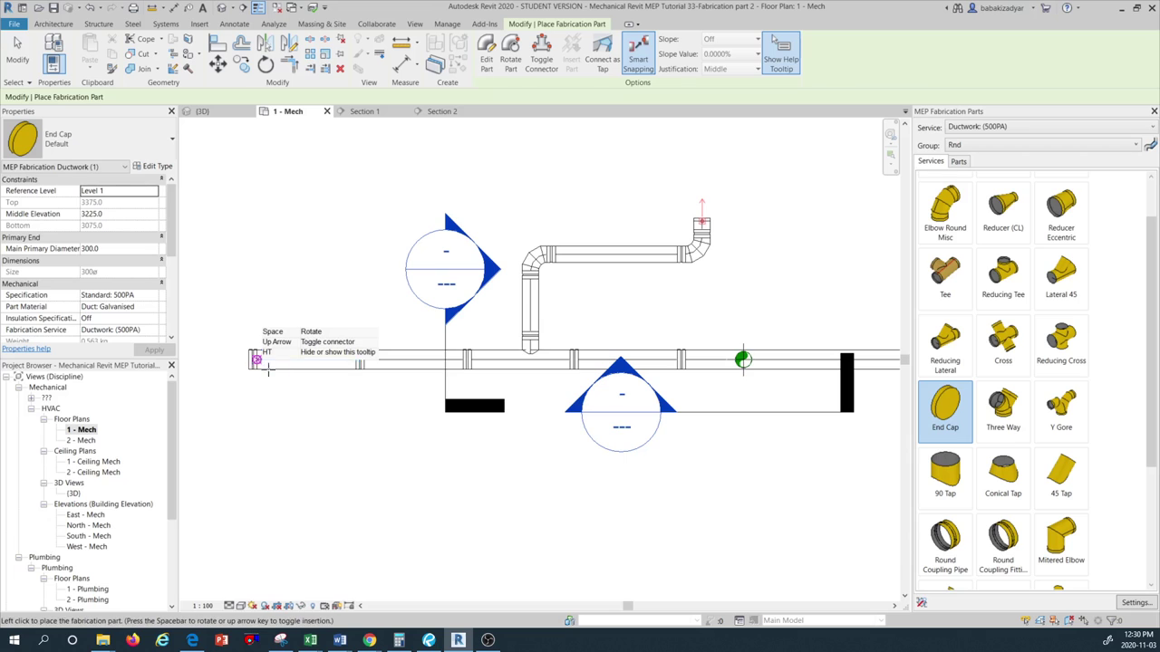
click(703, 222)
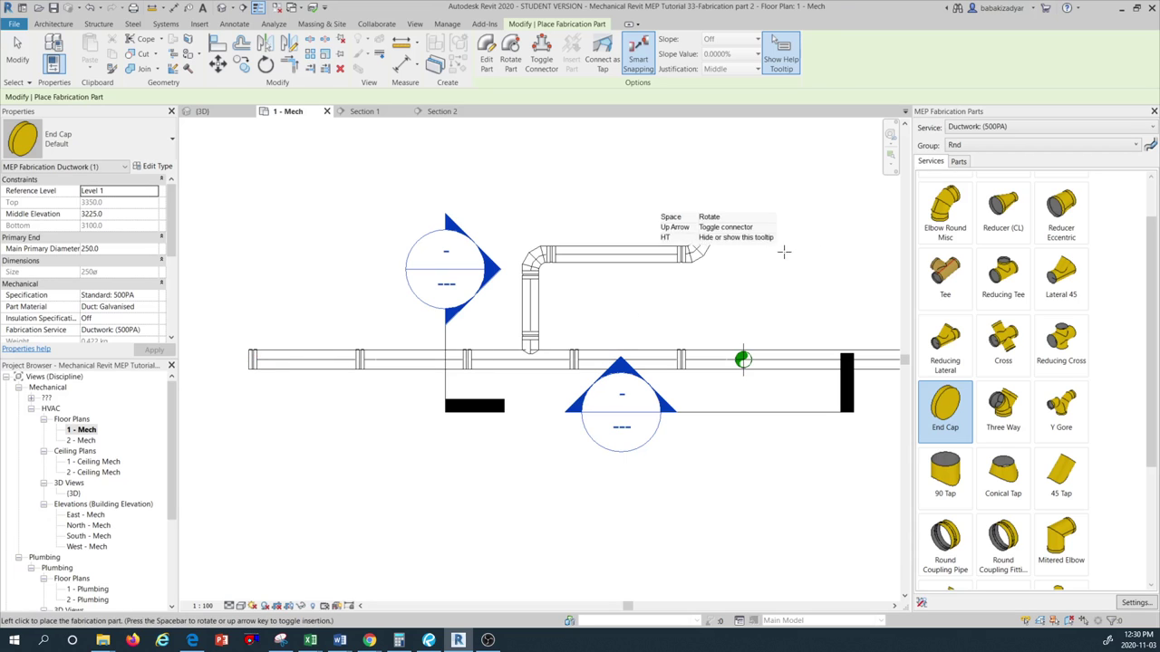
scroll(689, 341, down, 1)
scroll(689, 342, down, 1)
scroll(712, 323, down, 1)
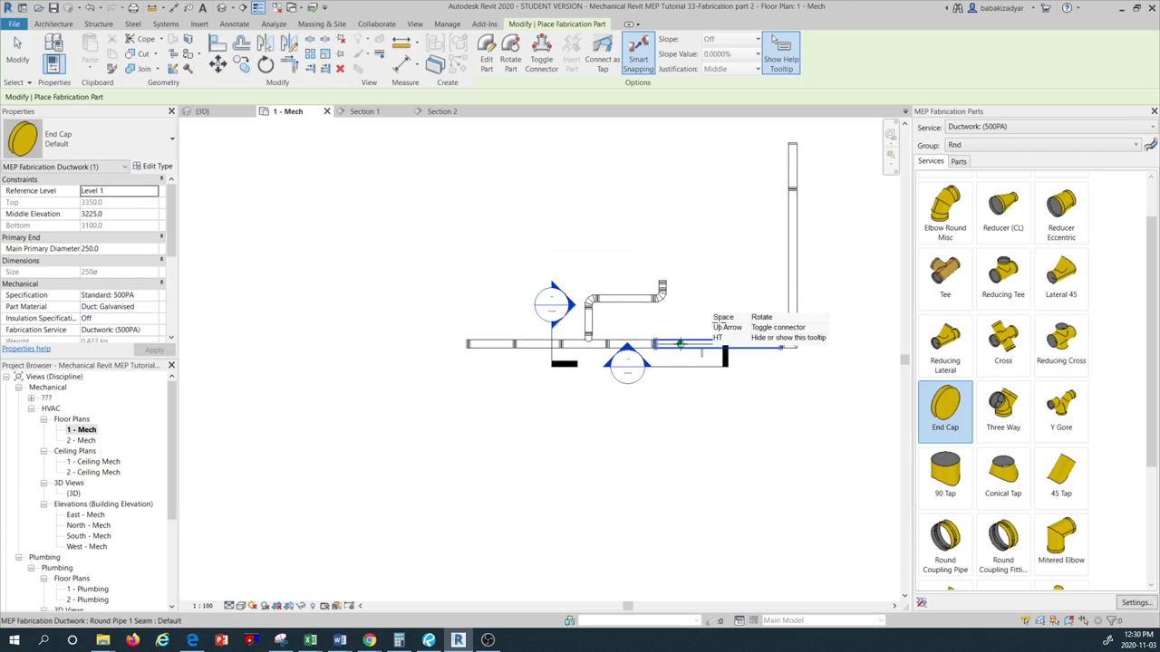
scroll(756, 220, up, 1)
scroll(759, 211, up, 1)
scroll(759, 211, down, 1)
scroll(751, 246, up, 1)
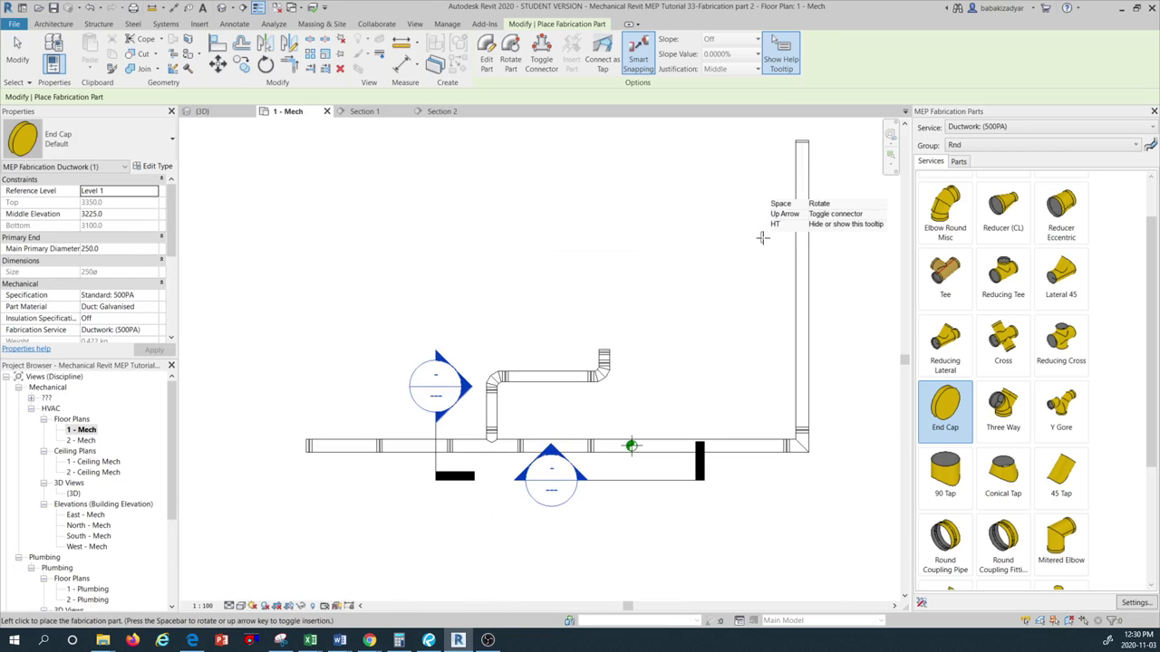
scroll(807, 163, up, 3)
scroll(802, 168, up, 2)
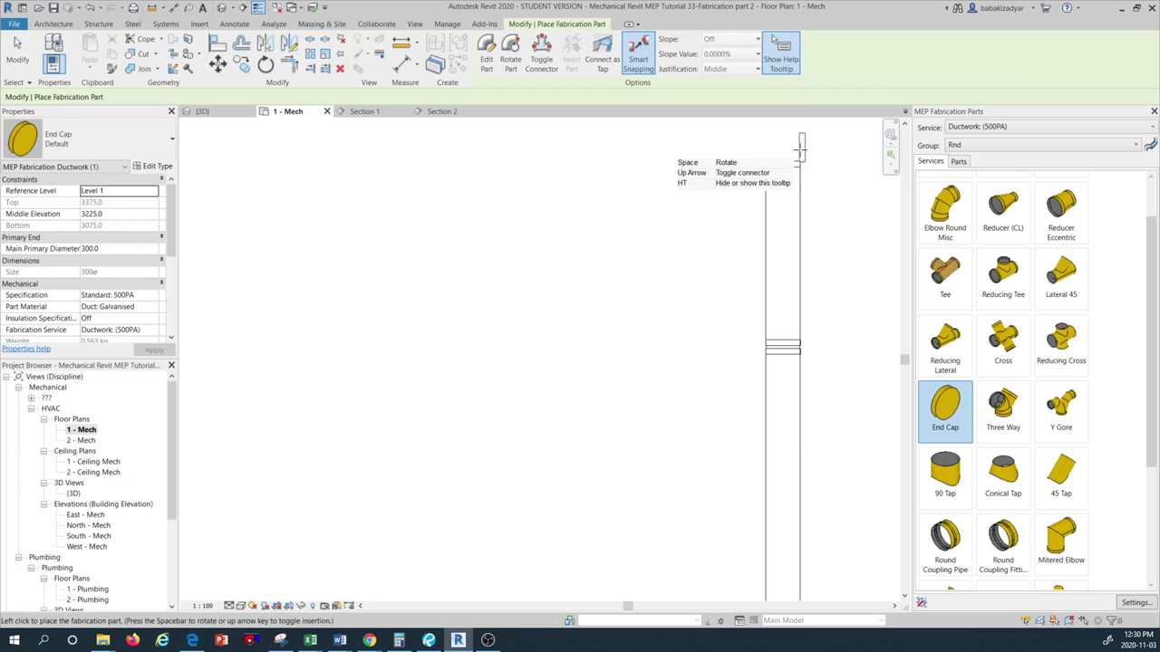
scroll(779, 172, up, 2)
click(773, 176)
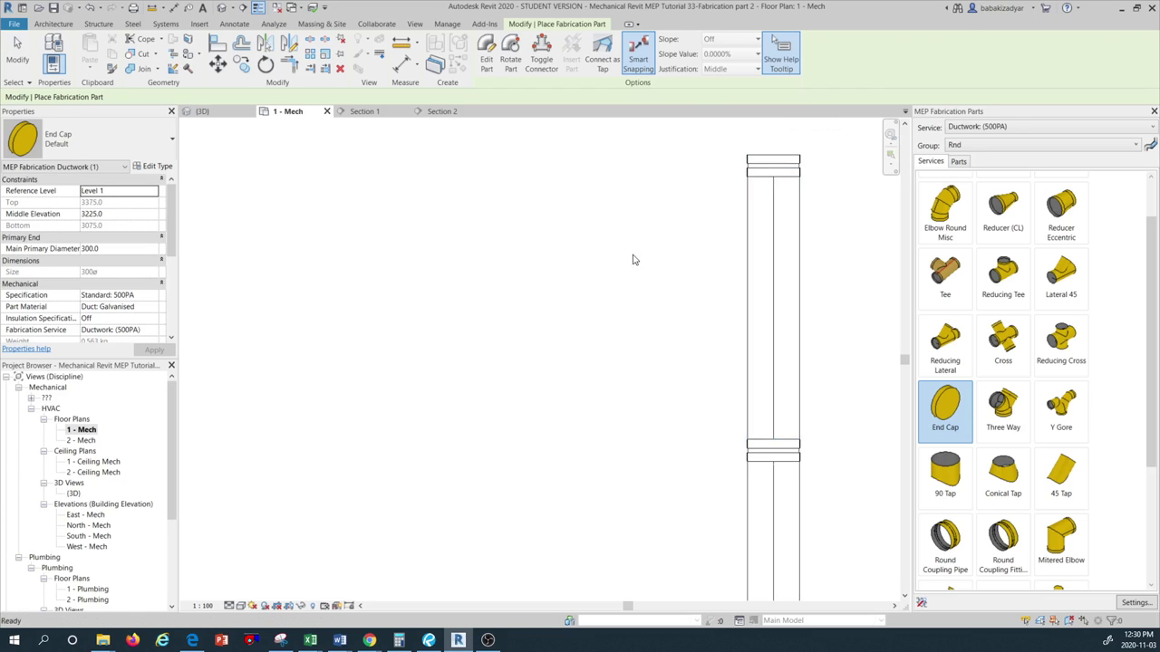
key(Escape)
key(Escape)
- Open the {3D} view and set its visual style to Realistic
click(222, 8)
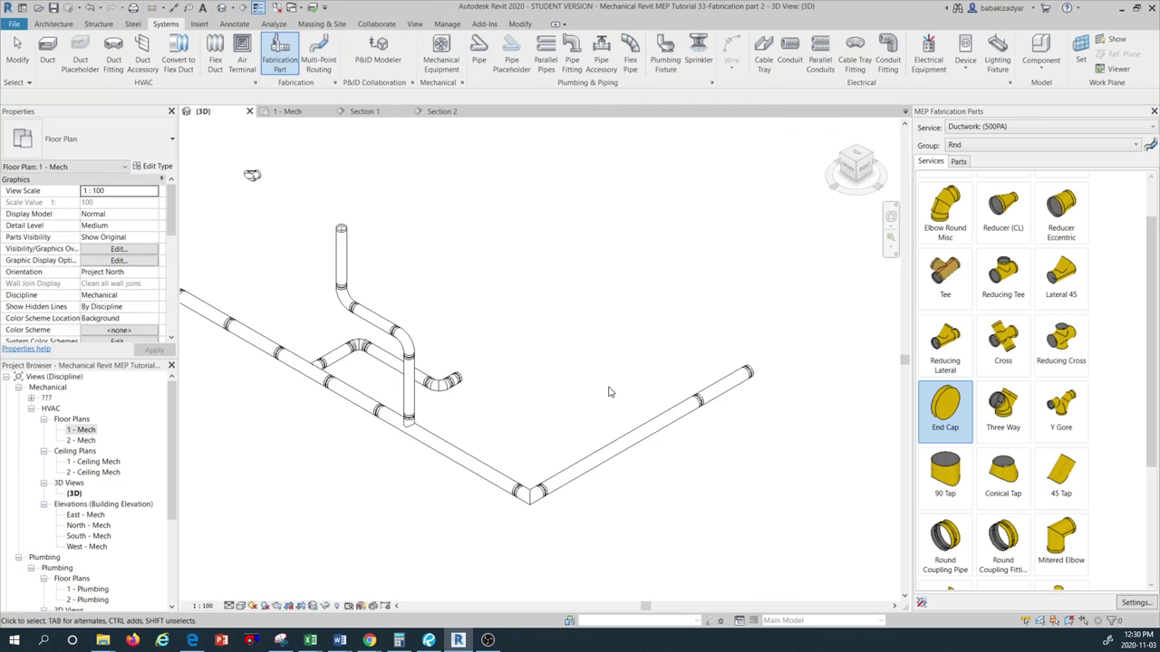
scroll(743, 411, down, 1)
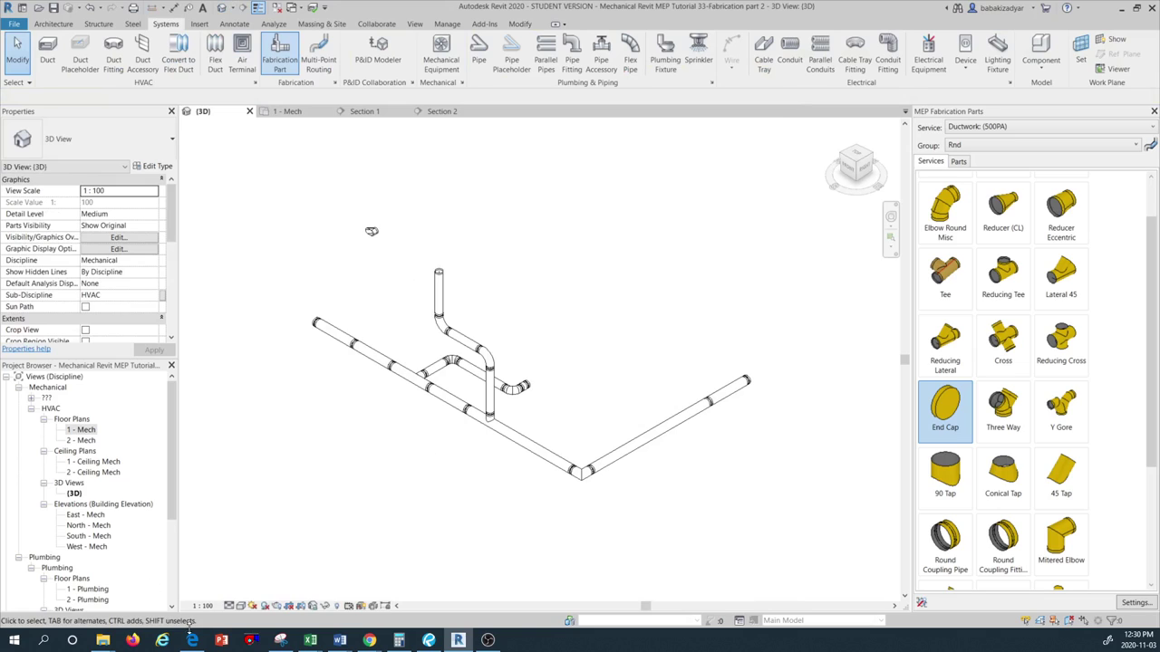
click(241, 606)
click(262, 580)
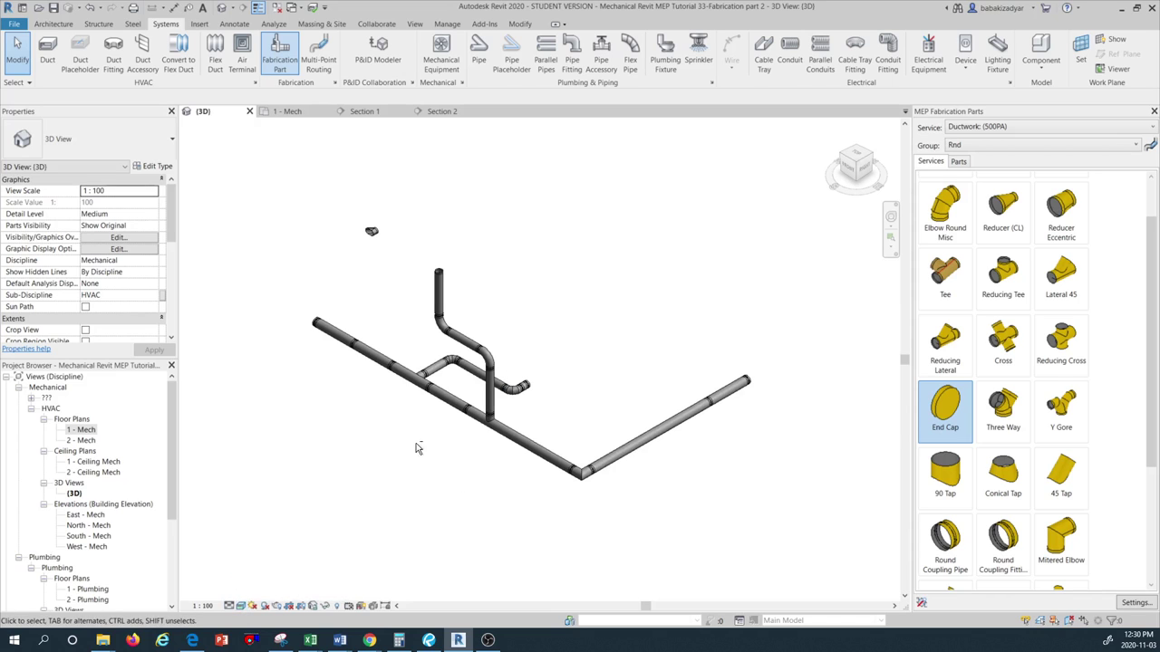
- Orbit and zoom around the shaded duct network to inspect both branches
mouse_move(415, 446)
shift+middle_down()
mouse_move(456, 446)
mouse_move(492, 329)
mouse_move(485, 478)
mouse_move(514, 472)
mouse_move(492, 453)
shift+middle_up()
scroll(497, 339, down, 3)
scroll(498, 457, up, 3)
scroll(510, 453, up, 3)
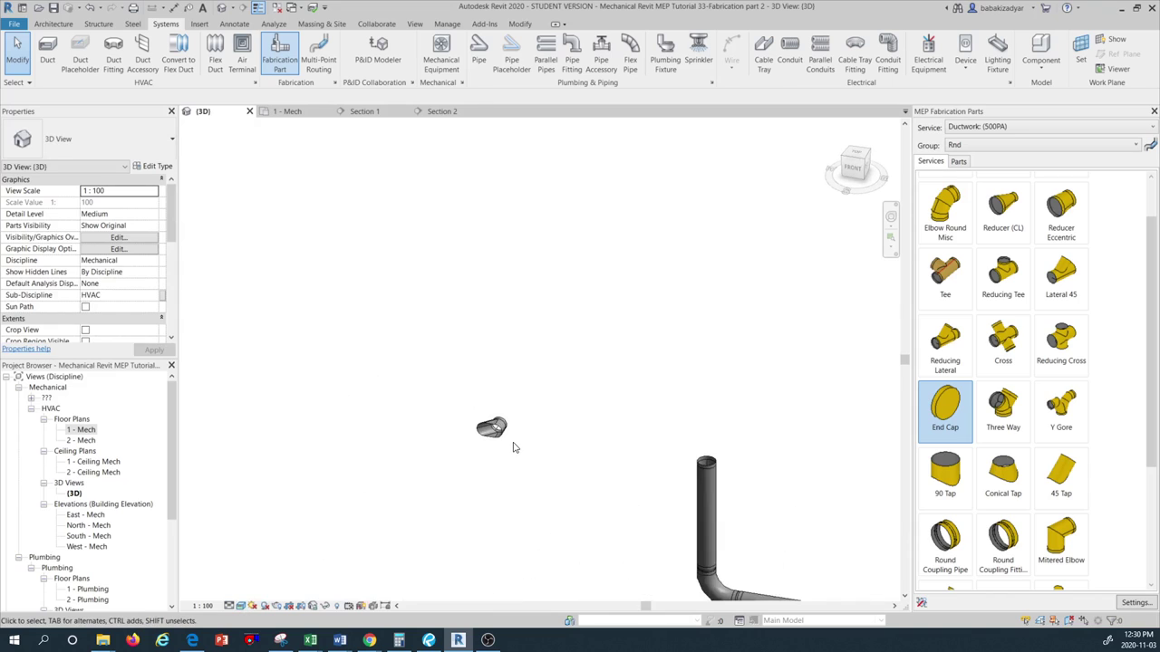
scroll(503, 438, up, 3)
scroll(494, 430, down, 3)
scroll(489, 417, down, 2)
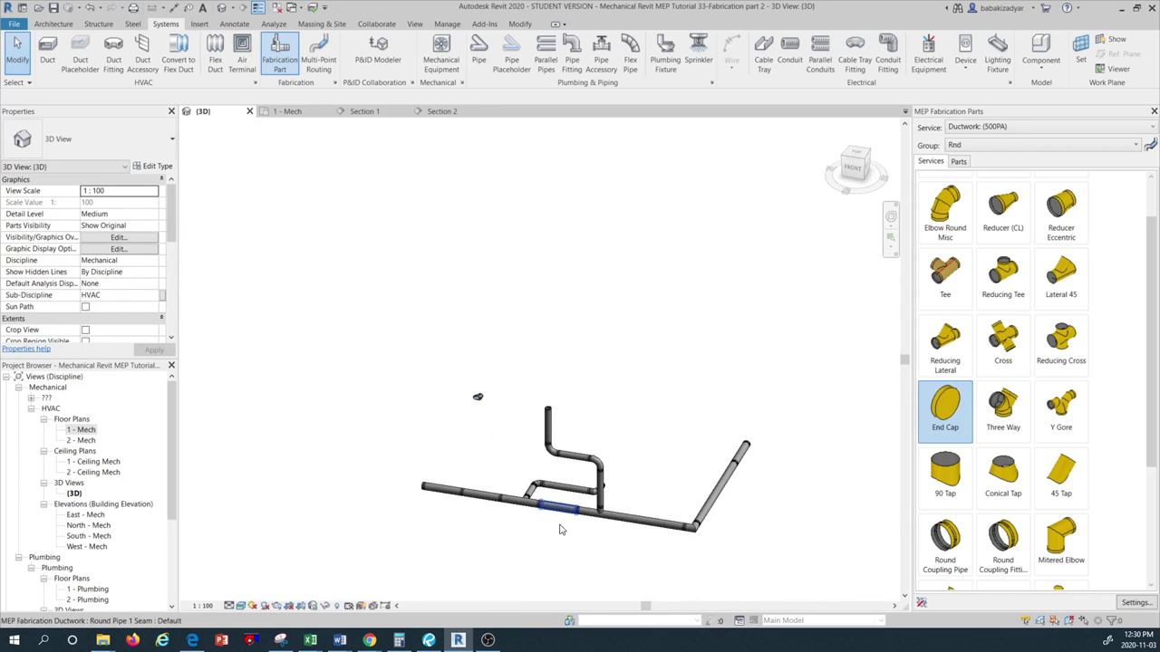
scroll(621, 534, up, 1)
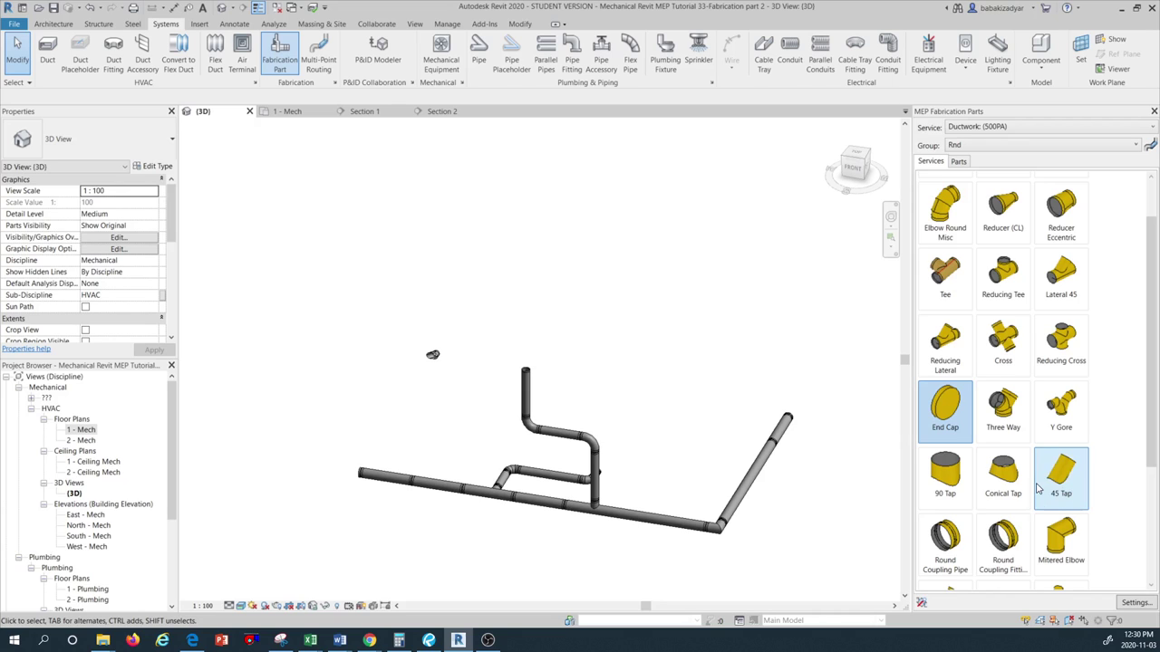
scroll(538, 509, up, 2)
scroll(538, 509, up, 2)
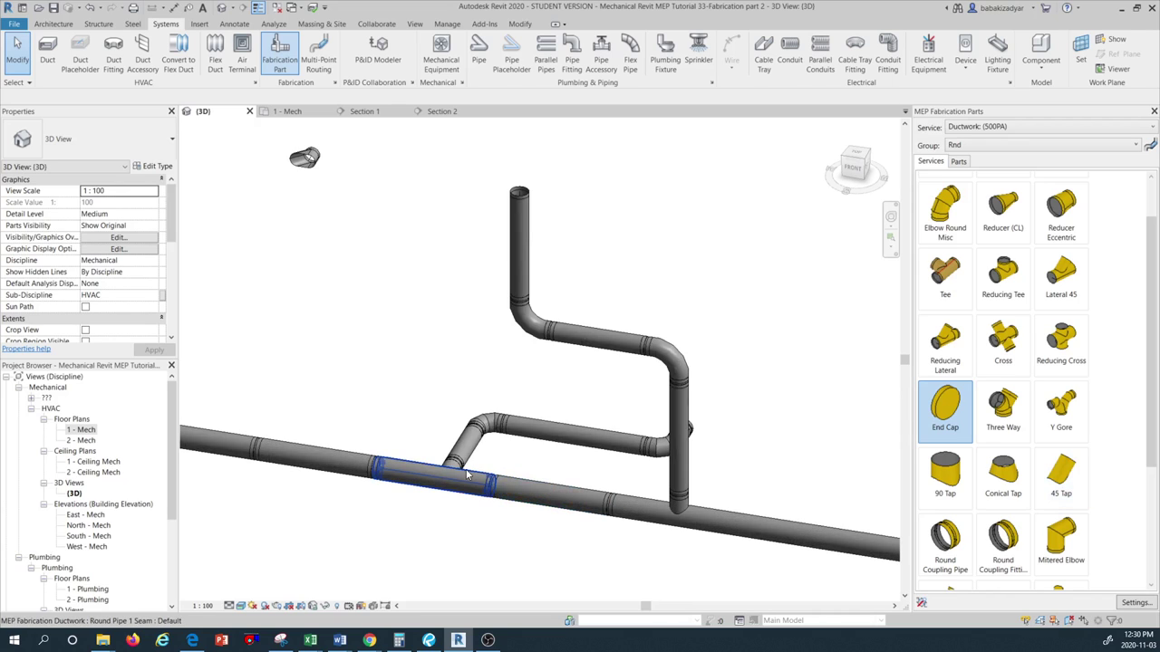
scroll(612, 275, down, 2)
scroll(600, 306, down, 3)
mouse_move(599, 307)
shift+middle_down()
mouse_move(633, 392)
mouse_move(506, 390)
shift+middle_up()
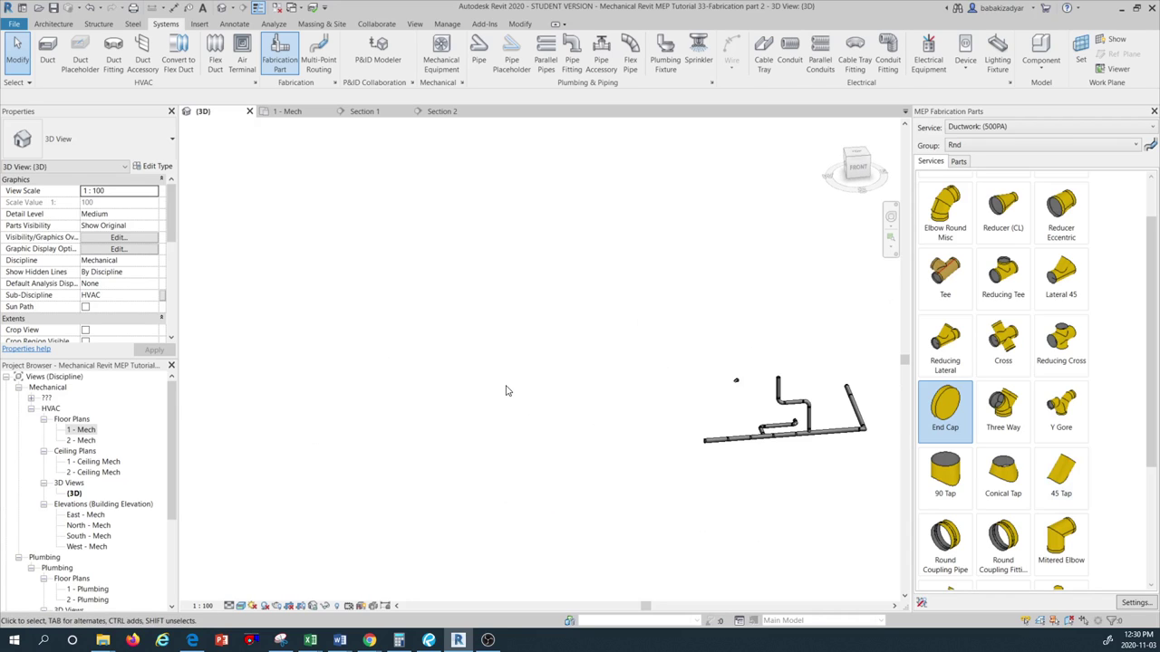
scroll(662, 405, up, 3)
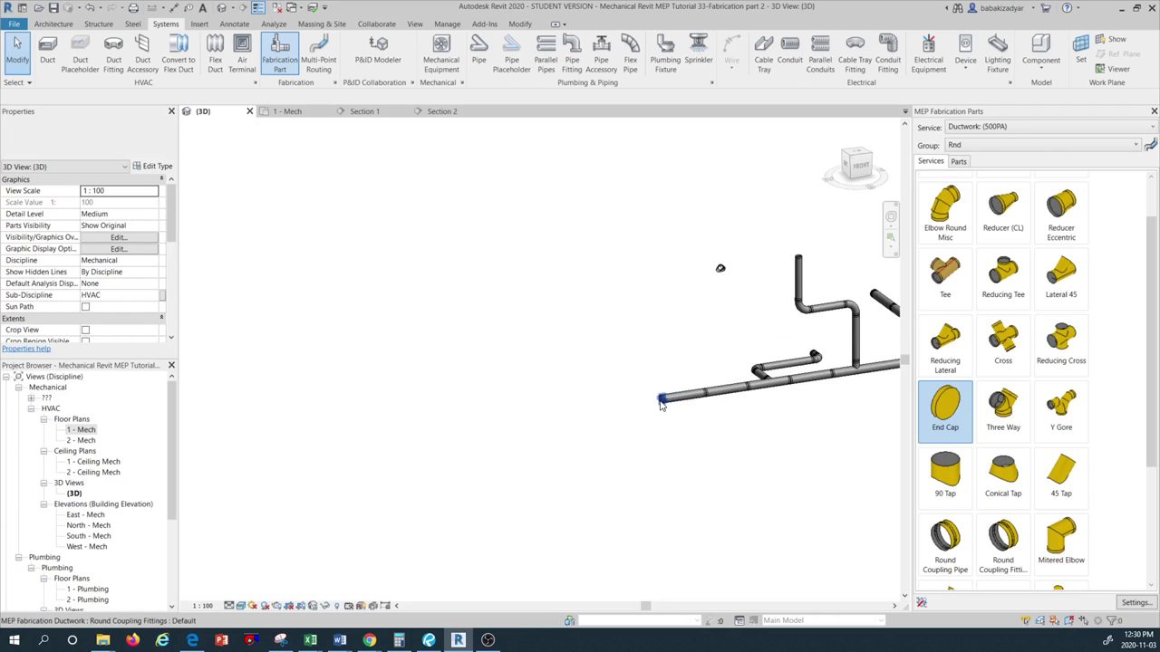
scroll(563, 415, down, 3)
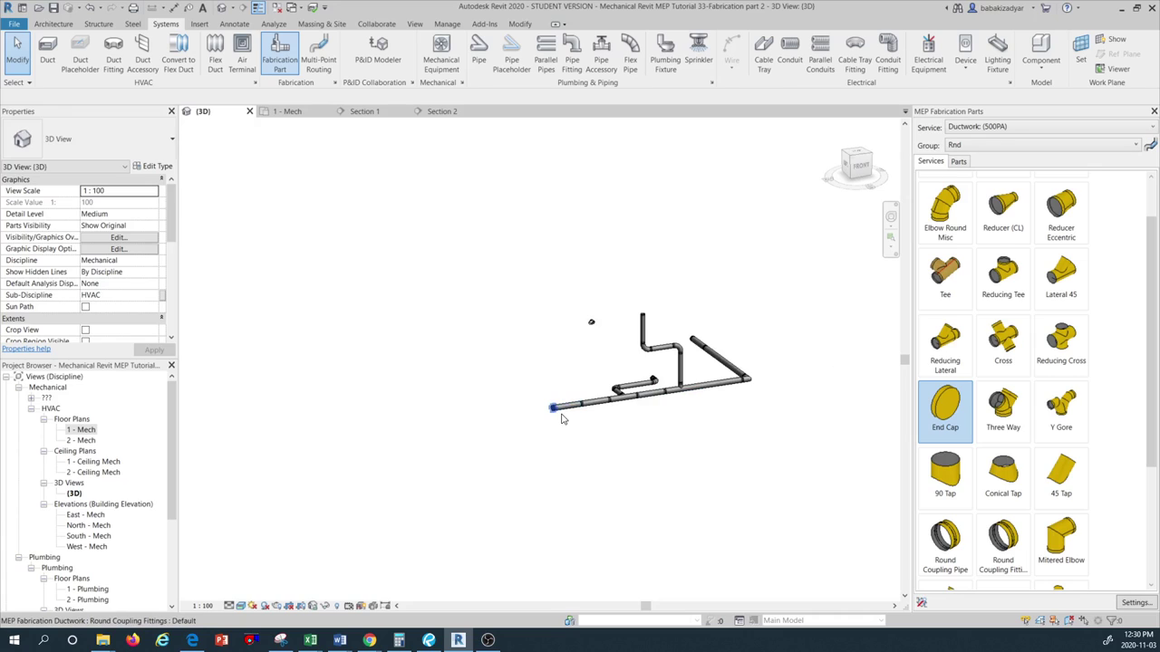
scroll(562, 418, up, 2)
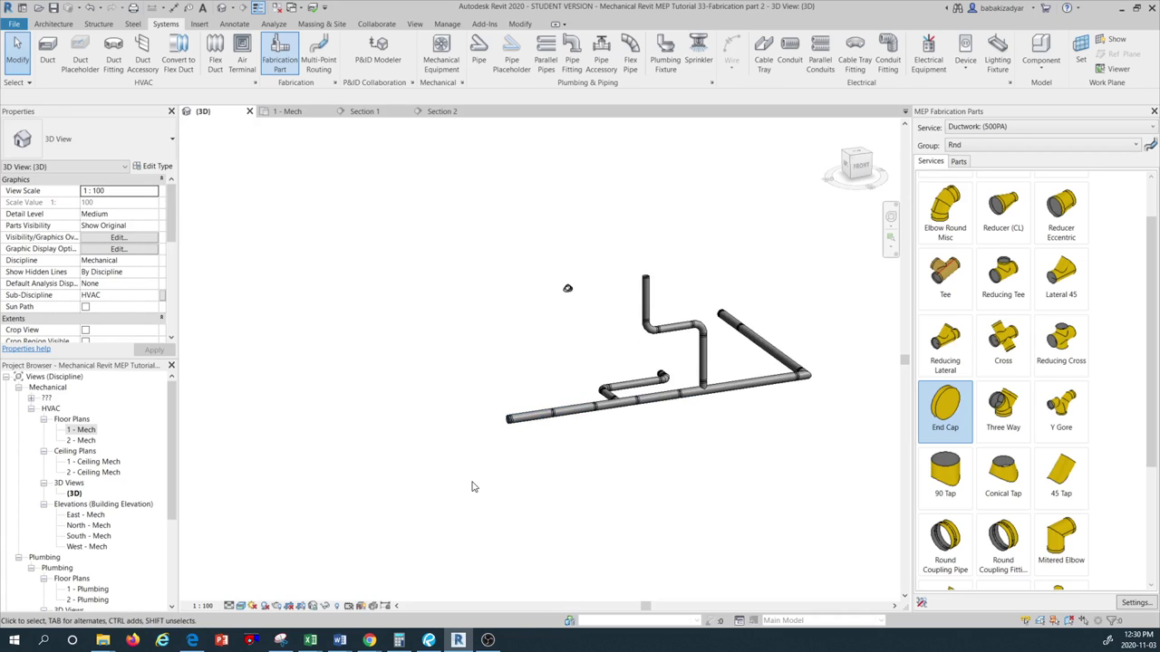
scroll(775, 349, up, 1)
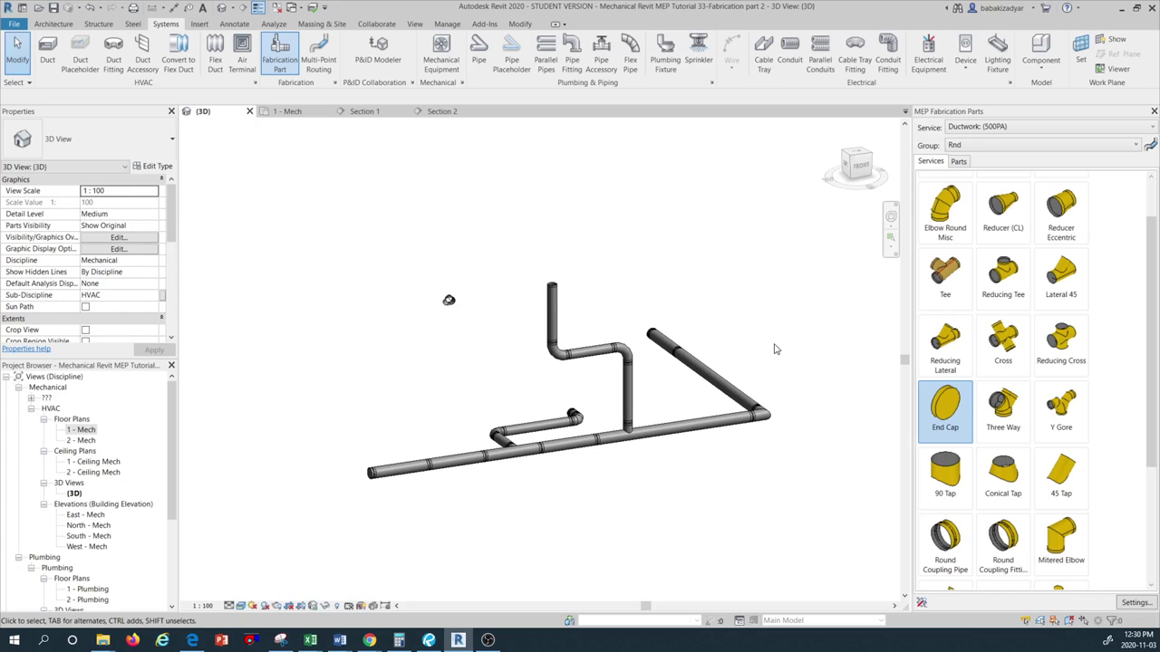
scroll(623, 353, down, 1)
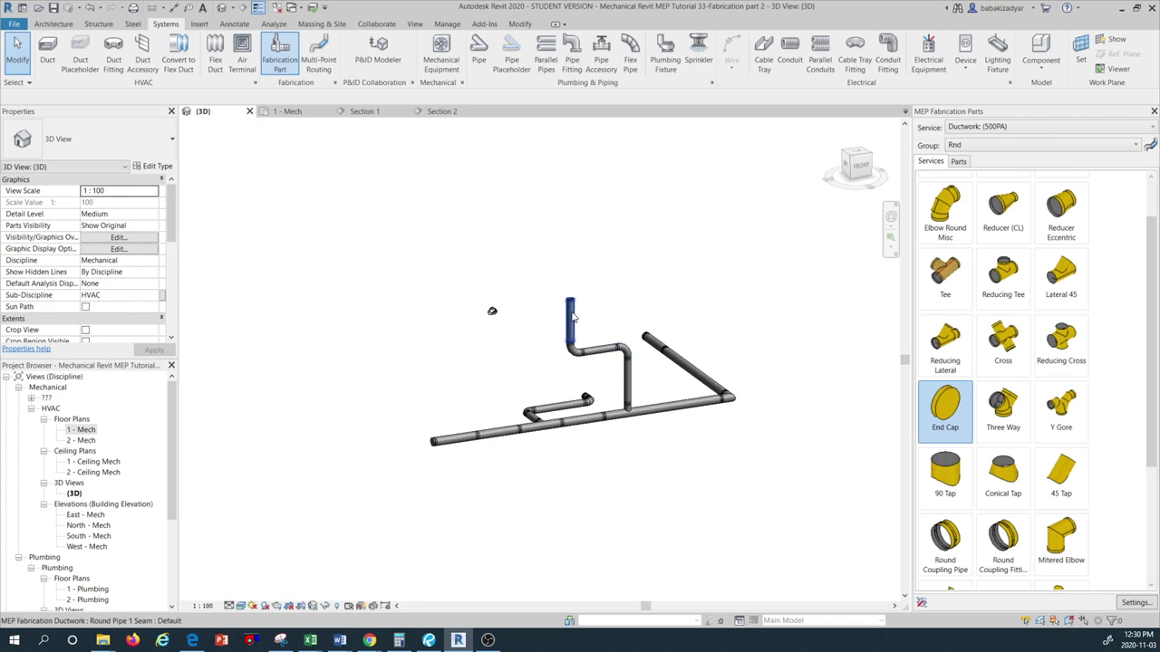
scroll(570, 315, up, 1)
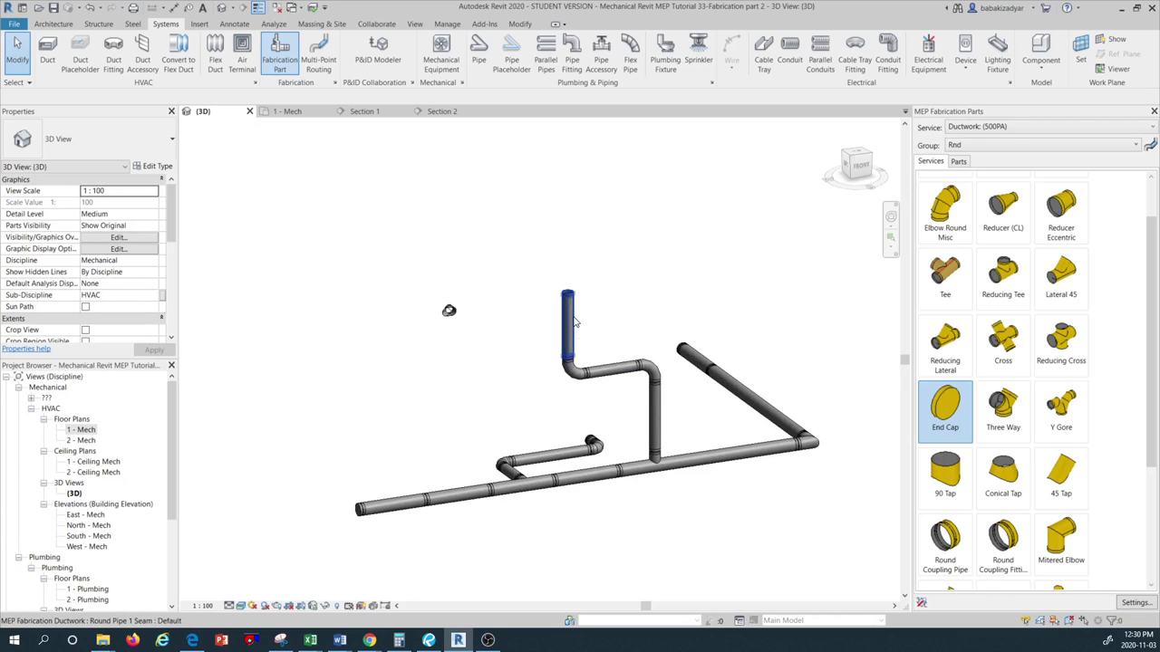
- Tab-select the entire connected duct network and optimize its straight segment lengths
key(Tab)
key(Tab)
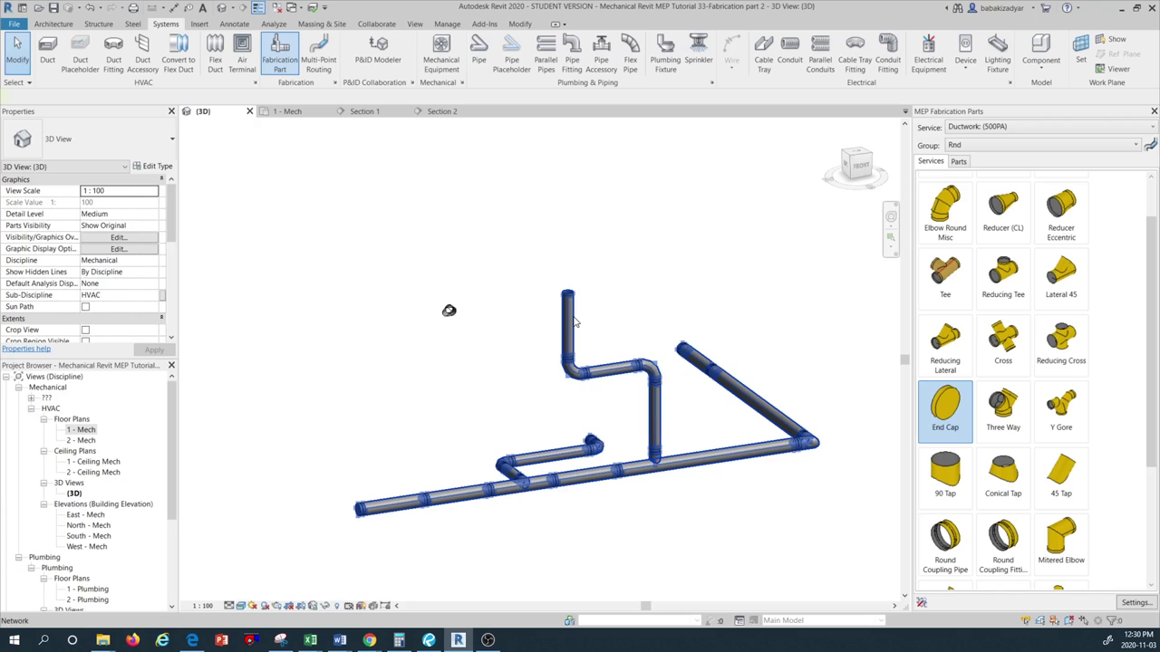
click(573, 321)
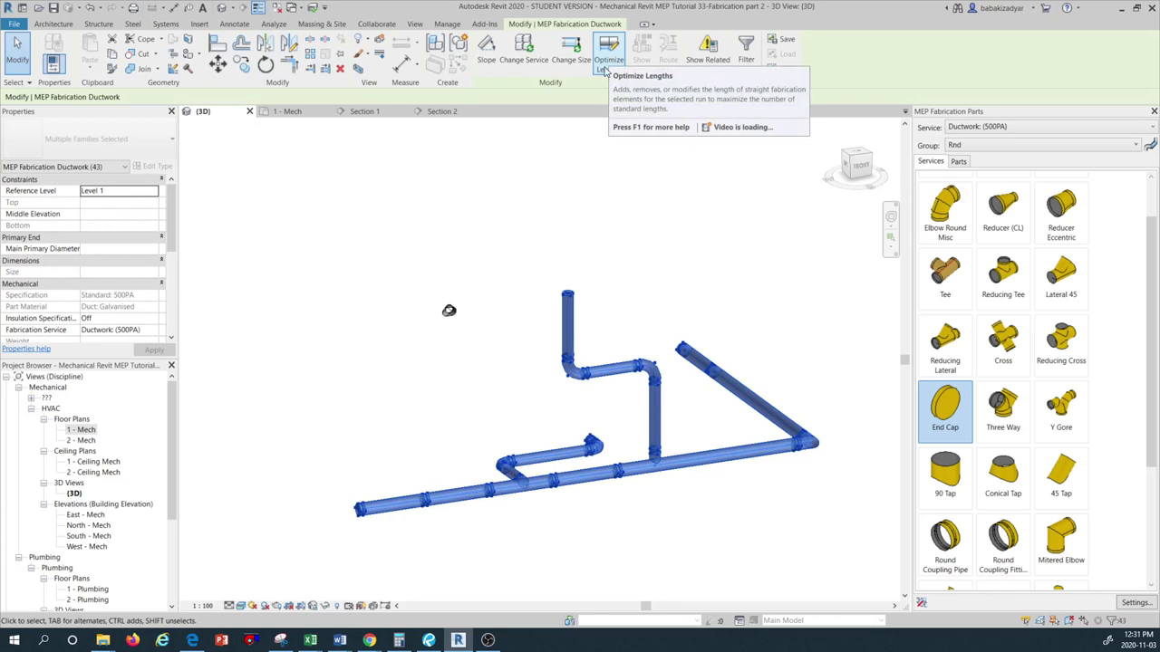
key(Escape)
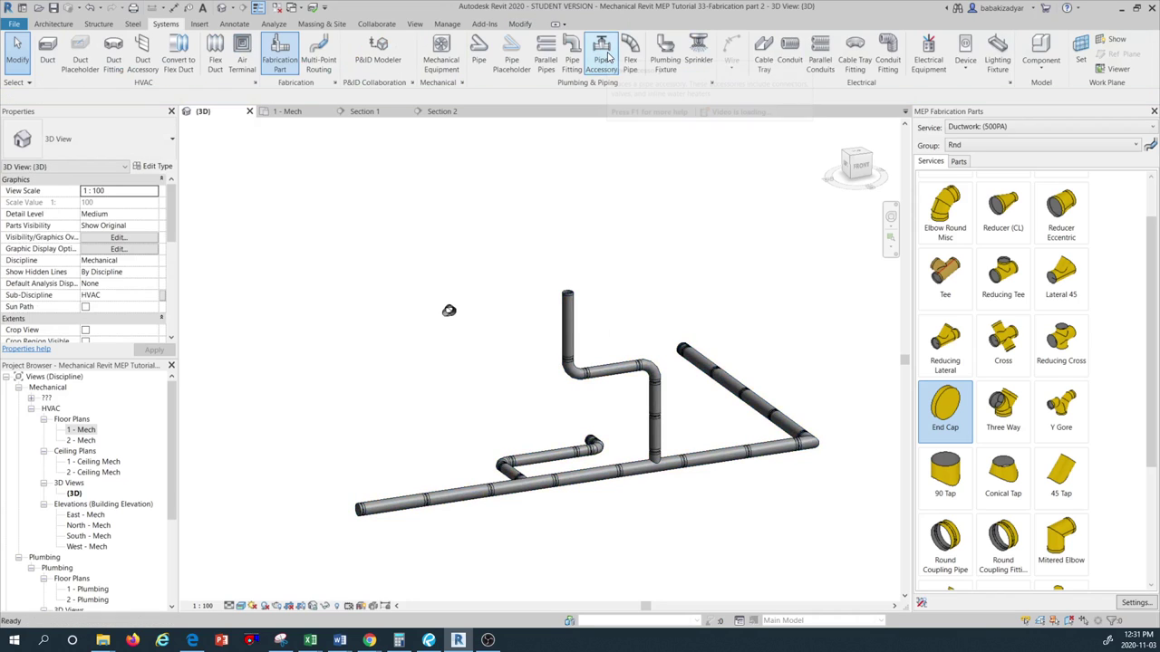
- Zoom in and back out to inspect the couplings along the duct runs
scroll(567, 358, up, 2)
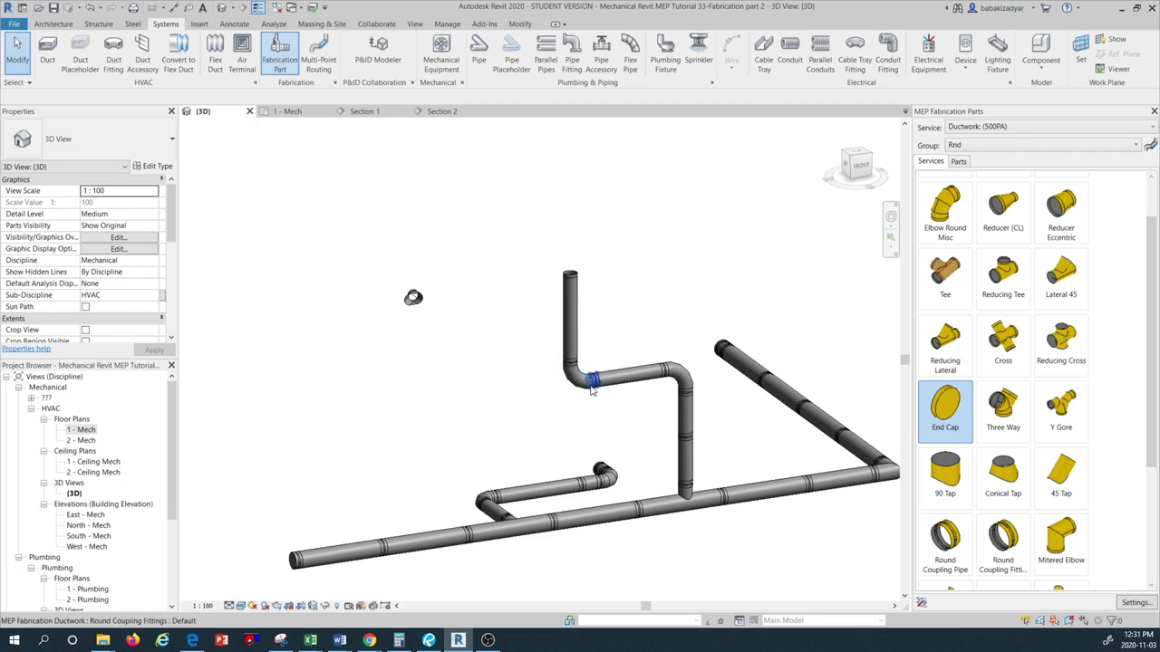
scroll(561, 533, up, 2)
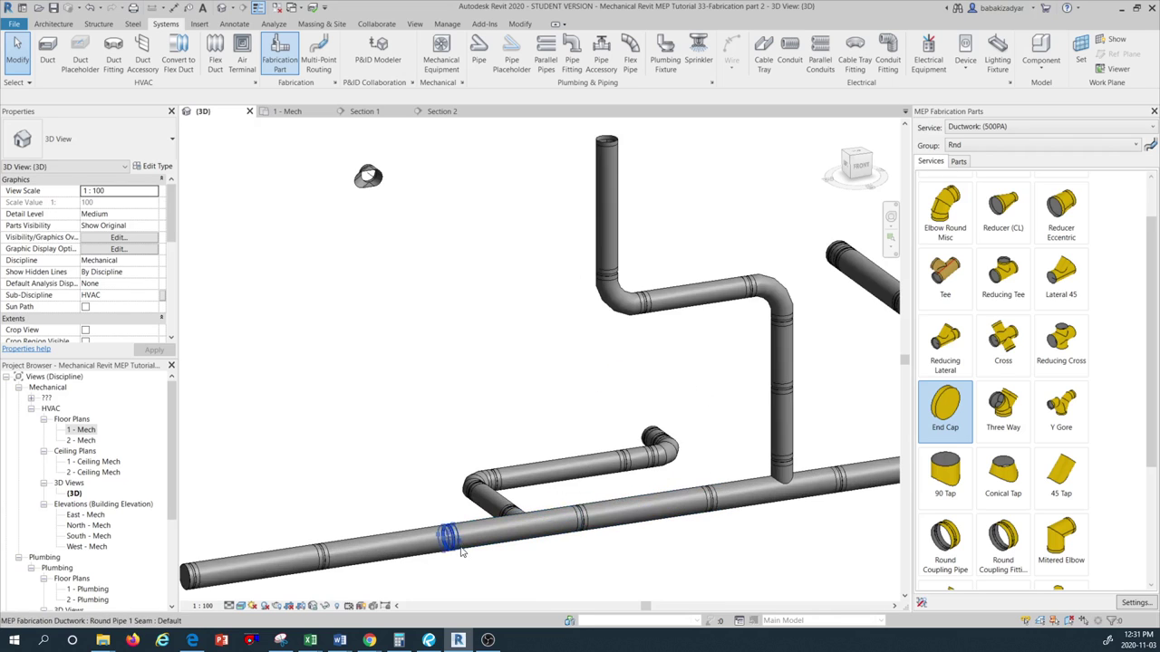
scroll(389, 555, up, 2)
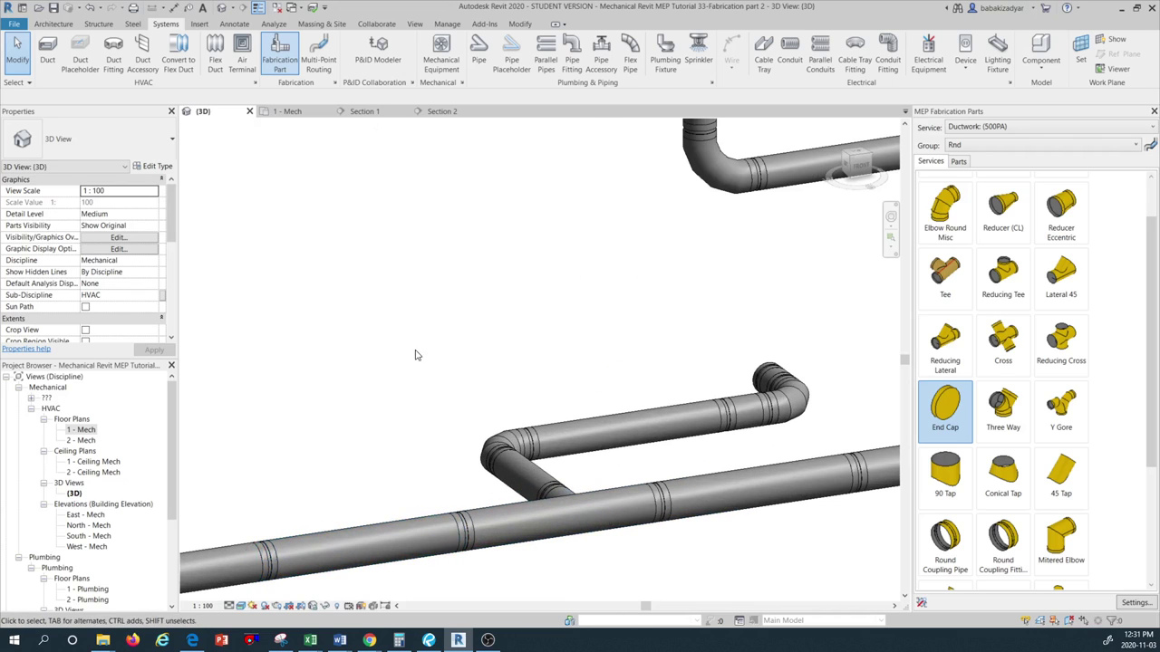
scroll(480, 367, down, 4)
scroll(442, 400, down, 1)
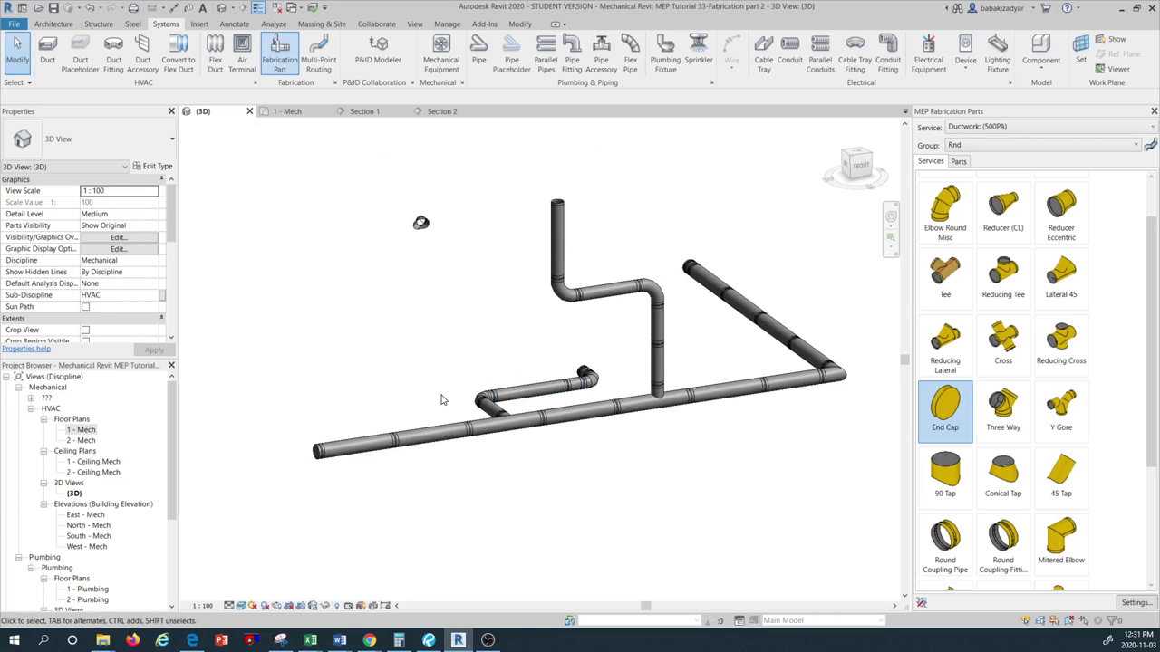
scroll(381, 413, down, 1)
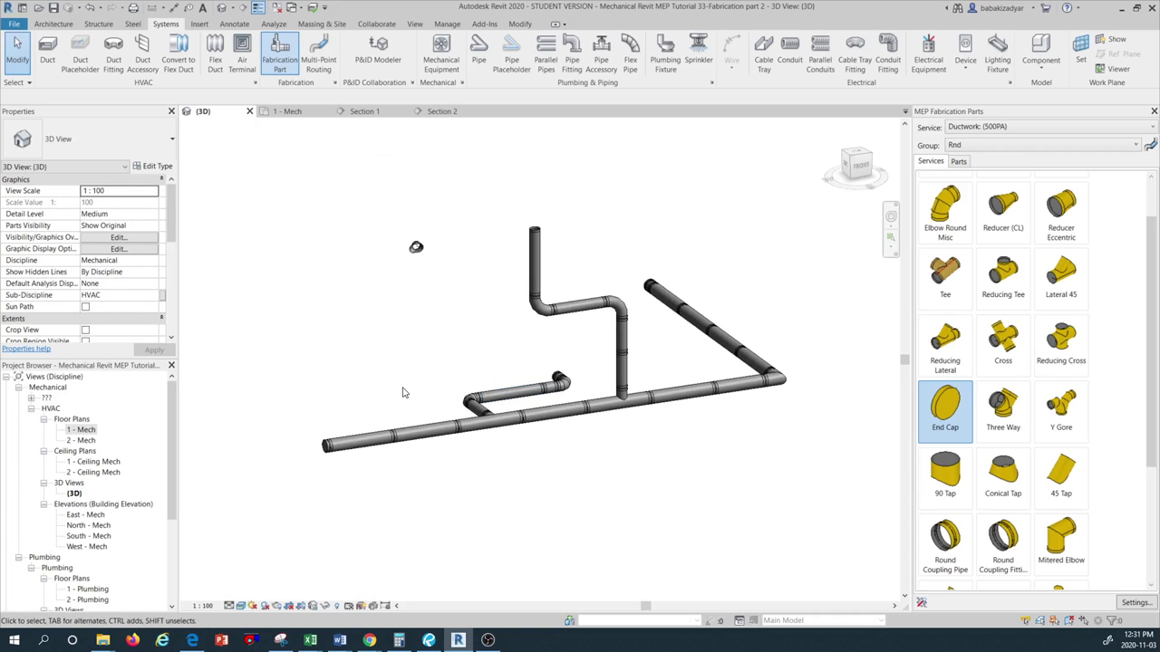